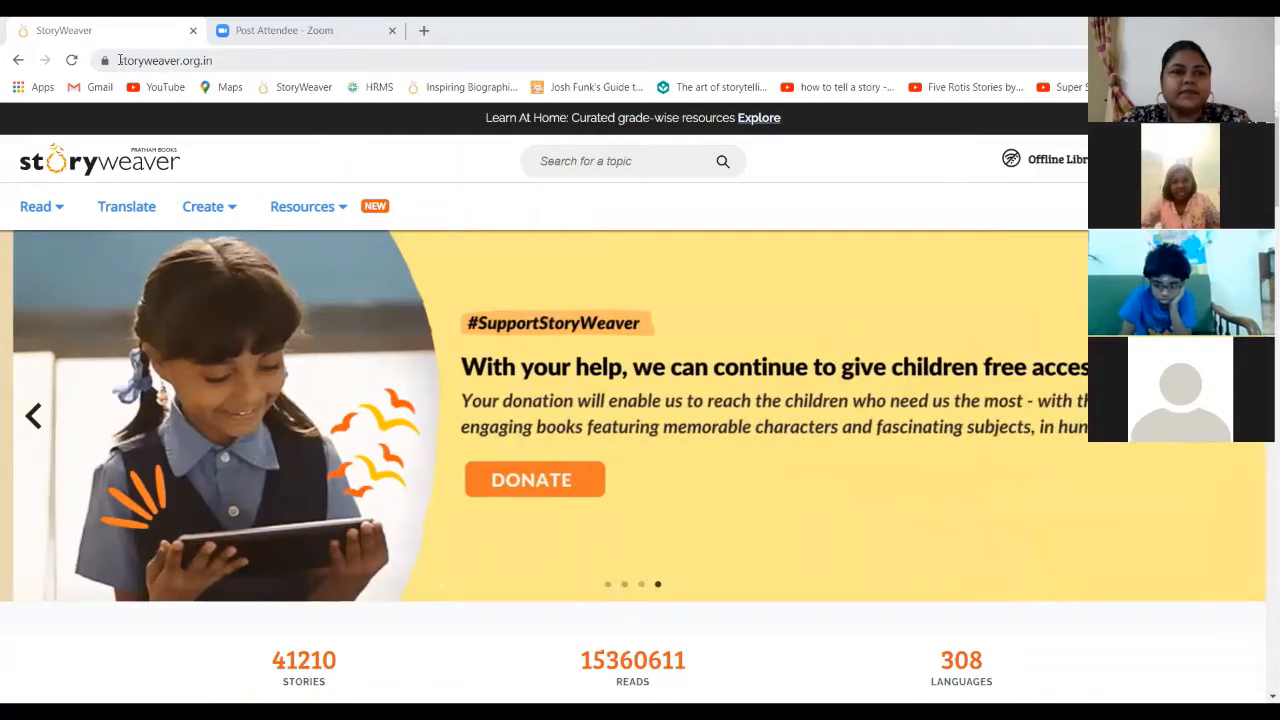
drag(123, 60, 206, 61)
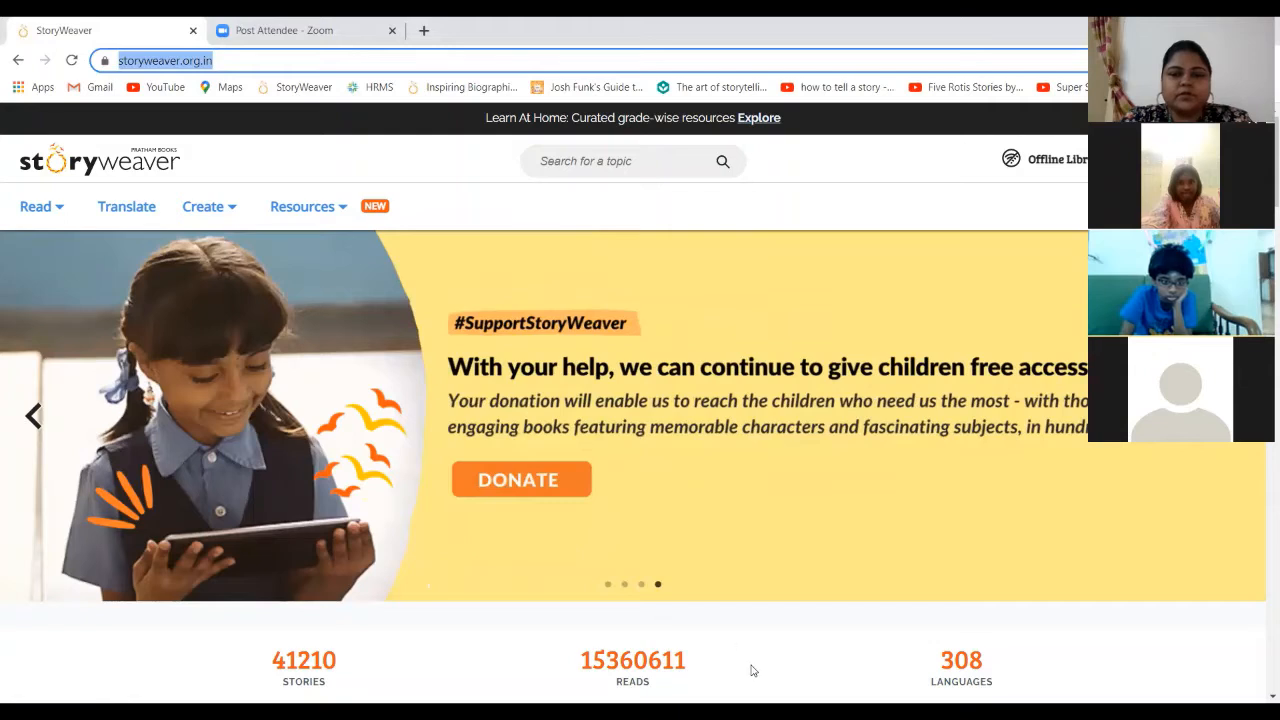
click(647, 216)
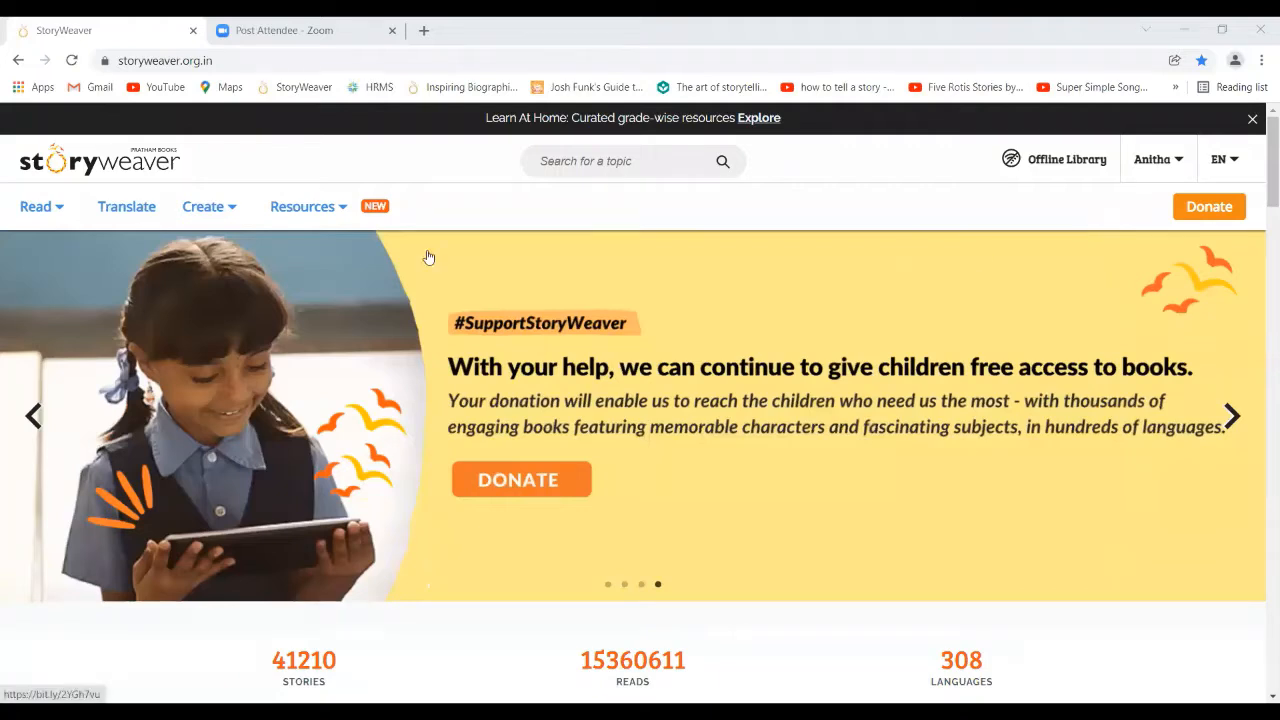
Create a new book titled "Salad Day" at reading level 2 and start it with words.
click(208, 218)
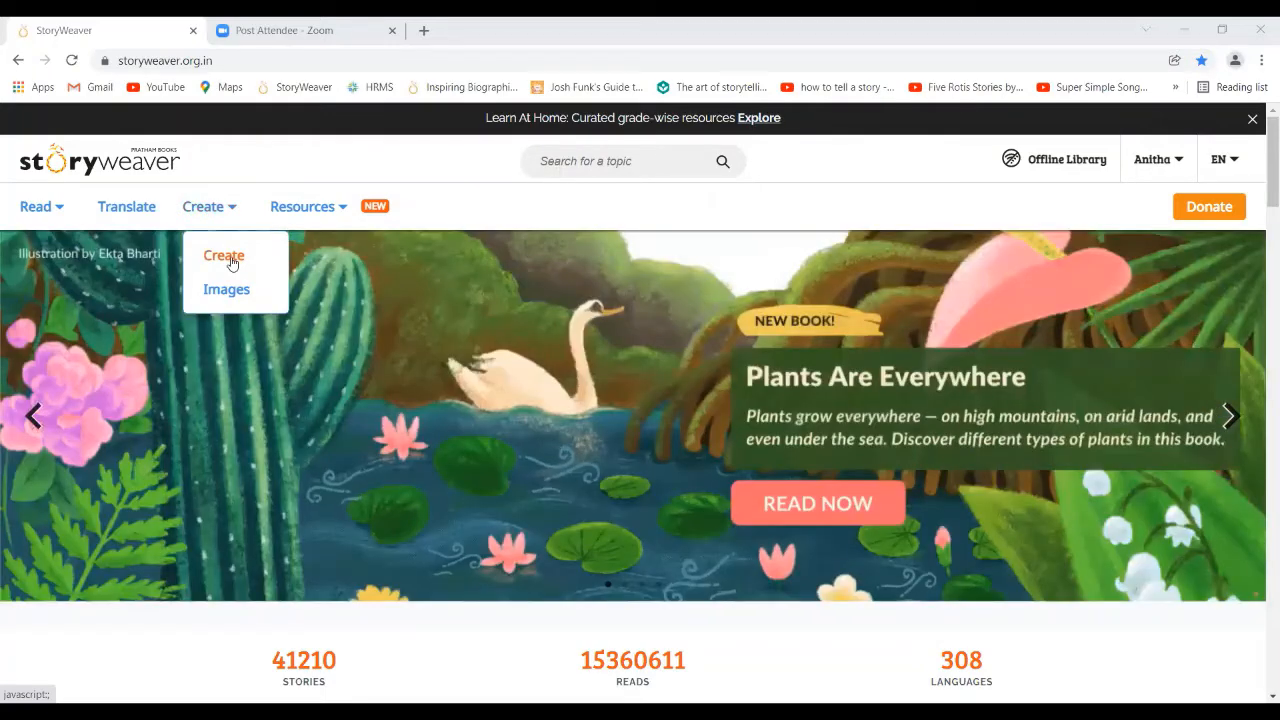
click(231, 262)
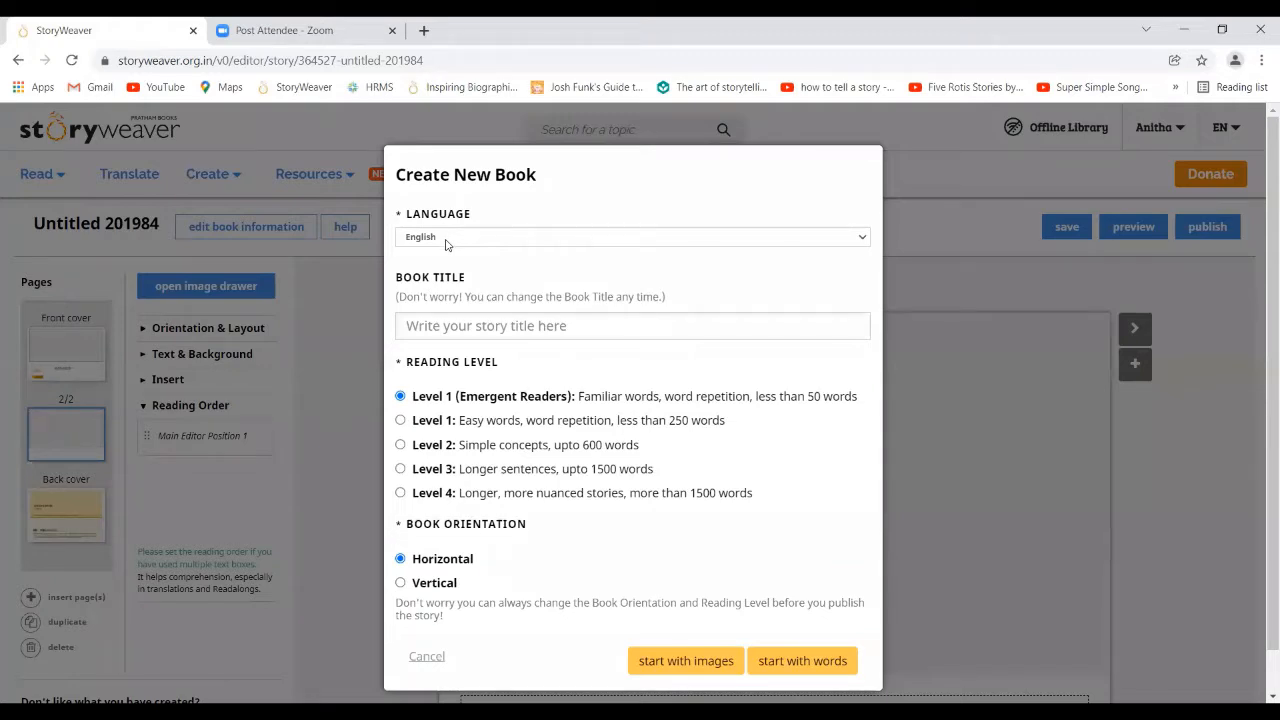
click(417, 321)
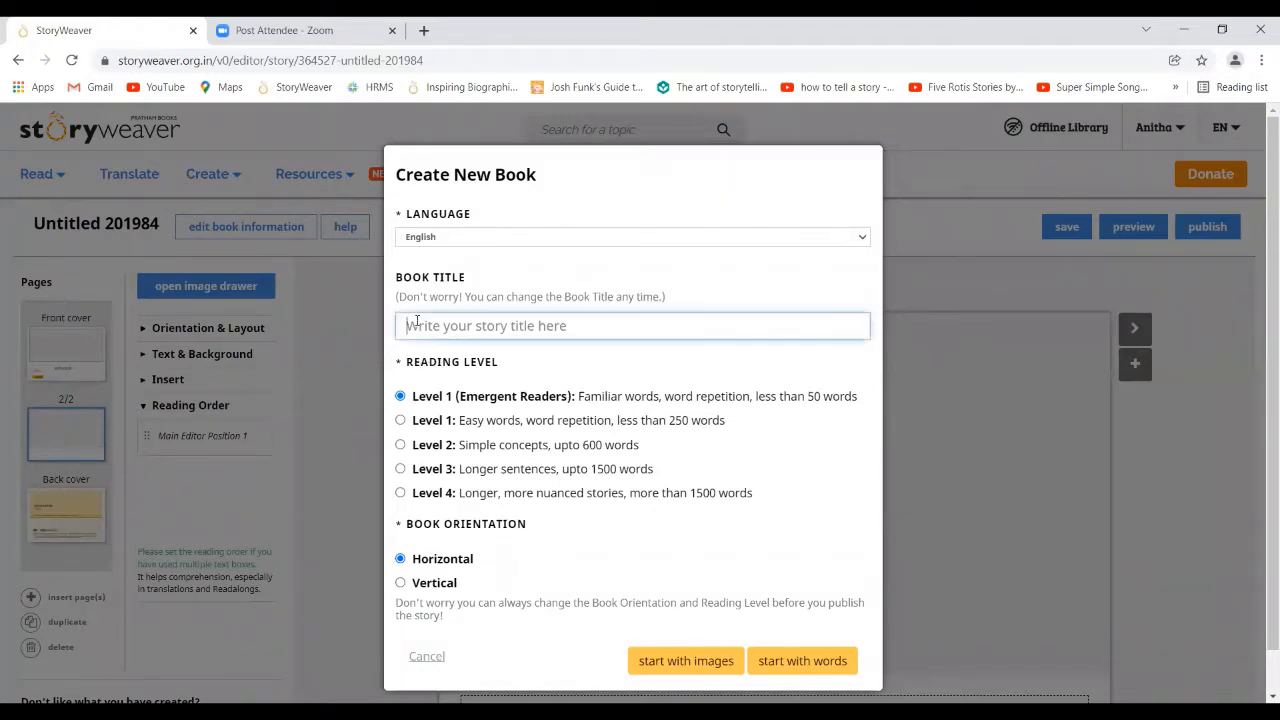
text(Salad)
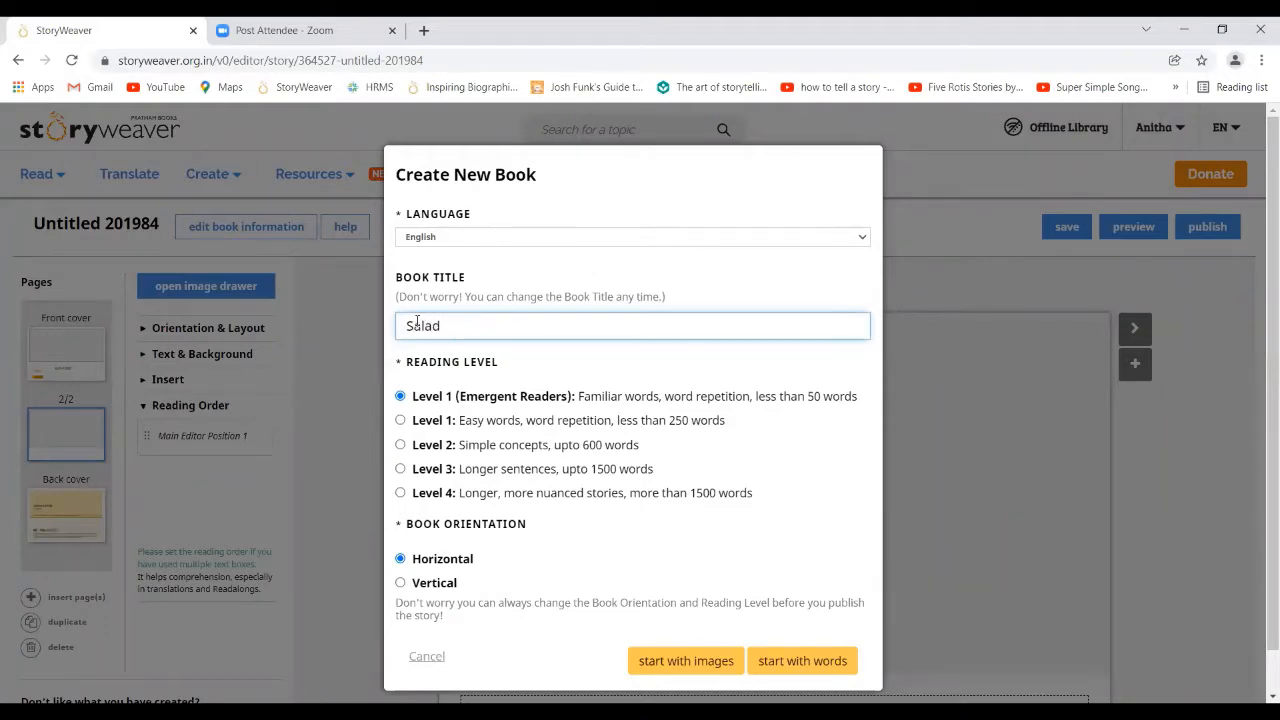
text( Day)
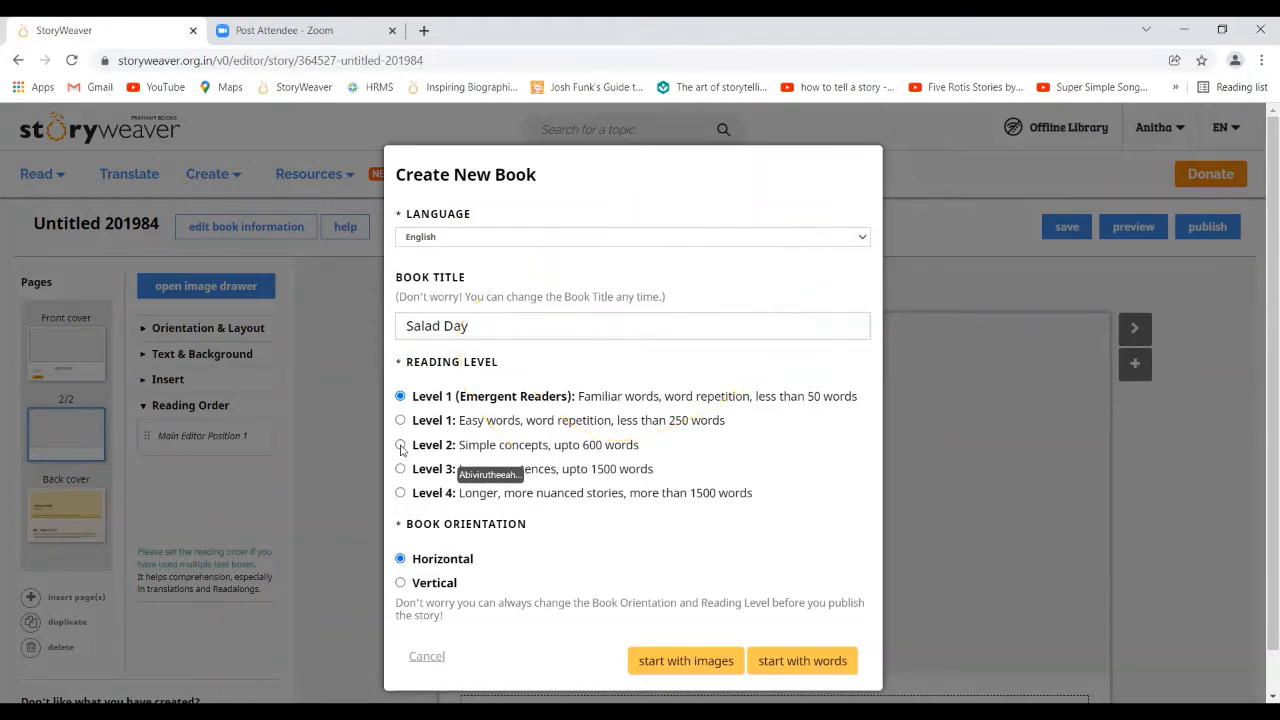
click(401, 447)
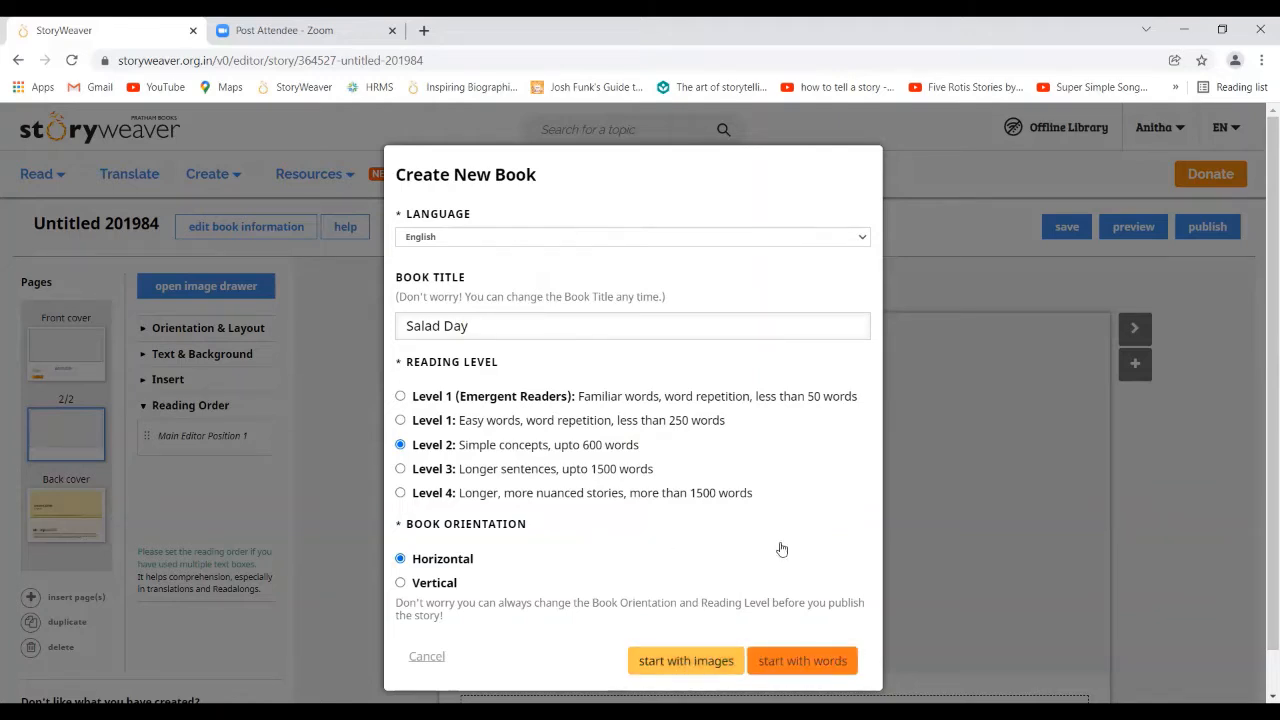
click(793, 664)
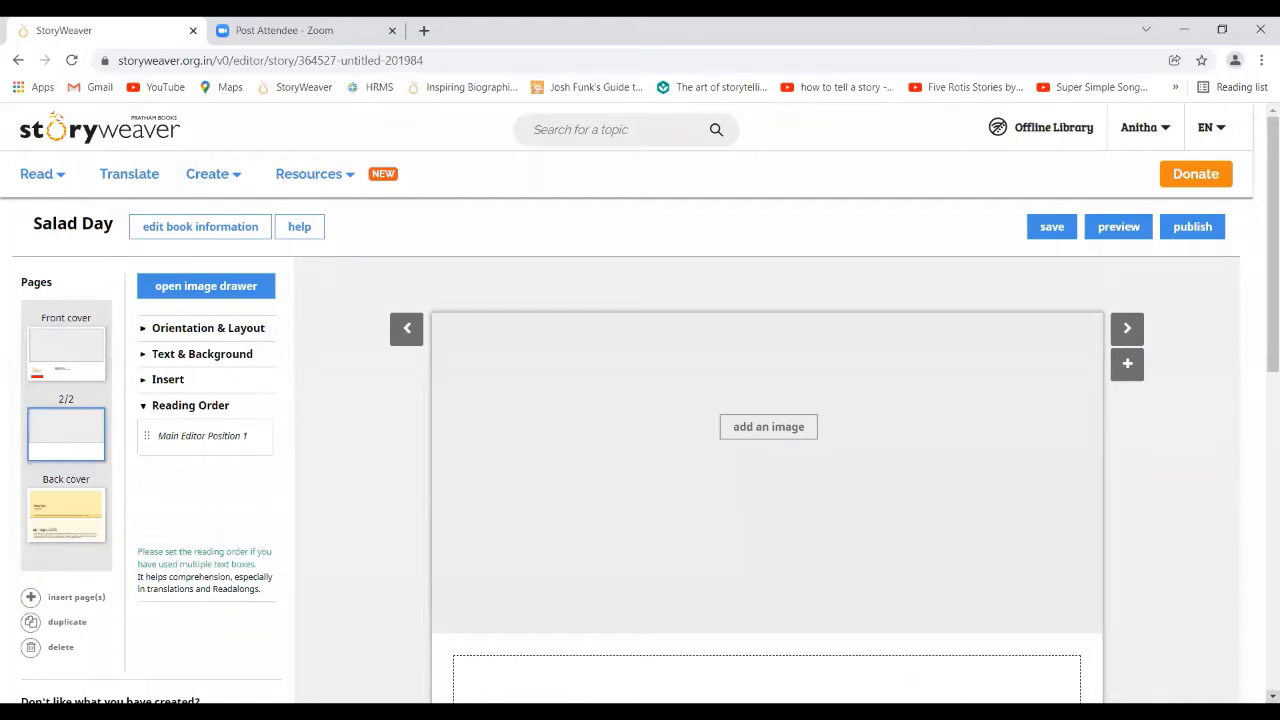
Write page 2's text about the tomato waking in the vegetable tray and telling the other vegetables that Thursday is the day vegetable salad is made.
scroll(1270, 690, down, 2)
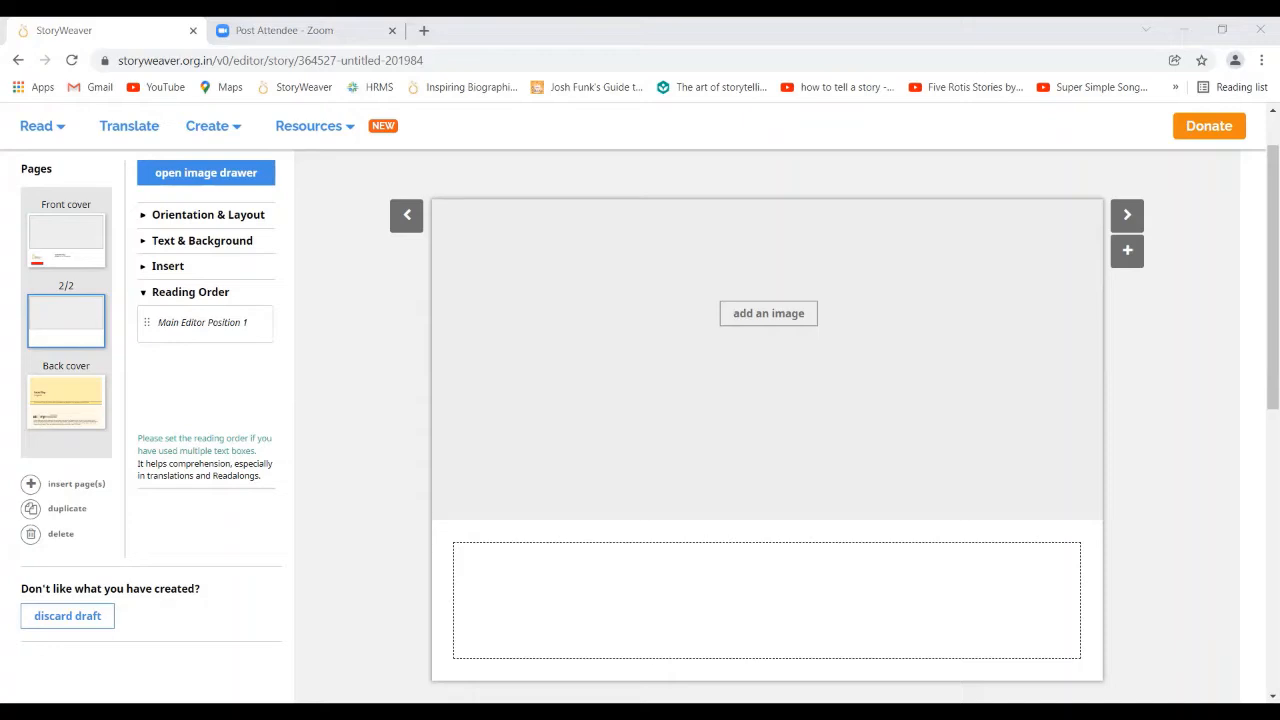
click(502, 562)
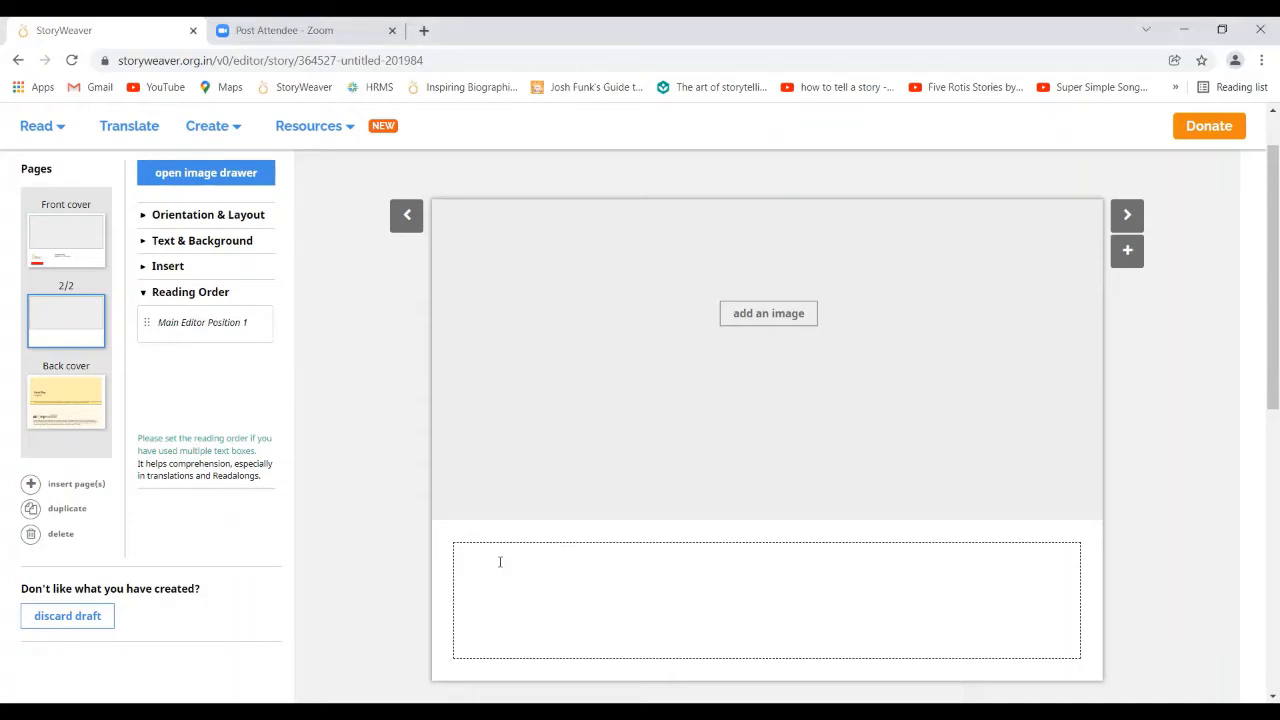
text(The tomato woke up in the morning in the vegetable tray. The tomato said to the other vegetables, "Today is Thursday. The day our sister makes vegetable salad for her son Kabir.")
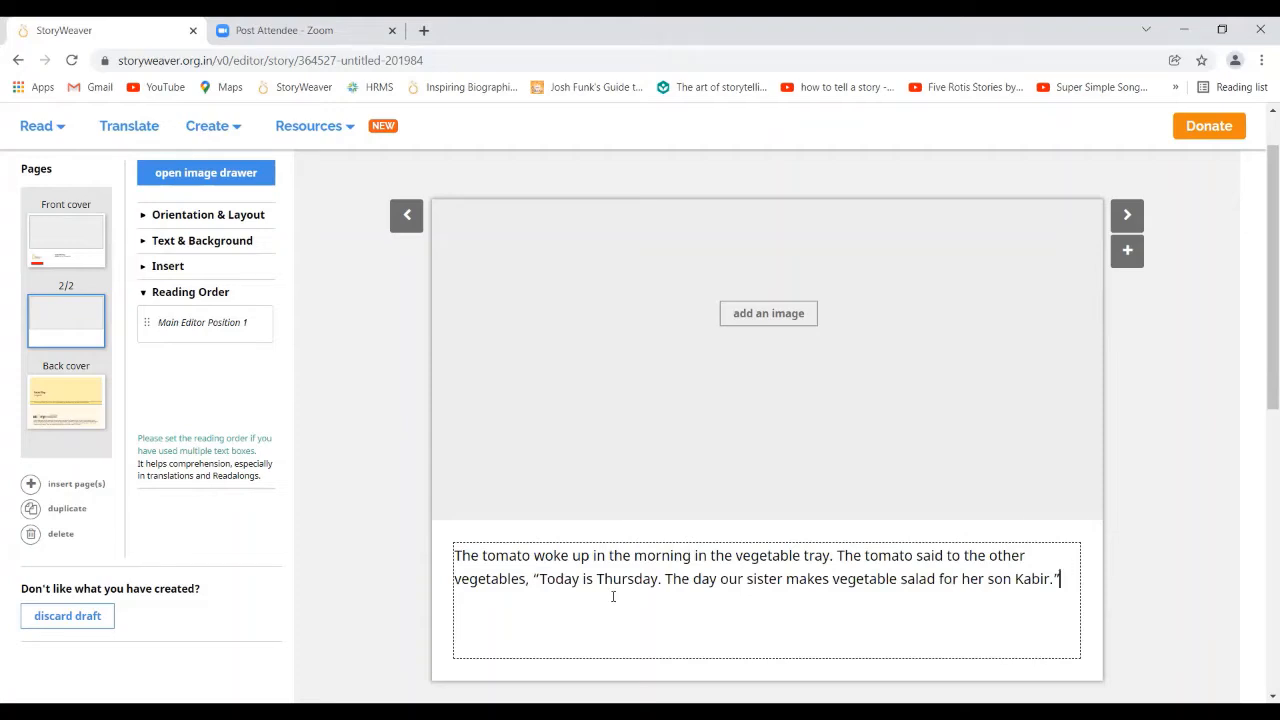
click(564, 612)
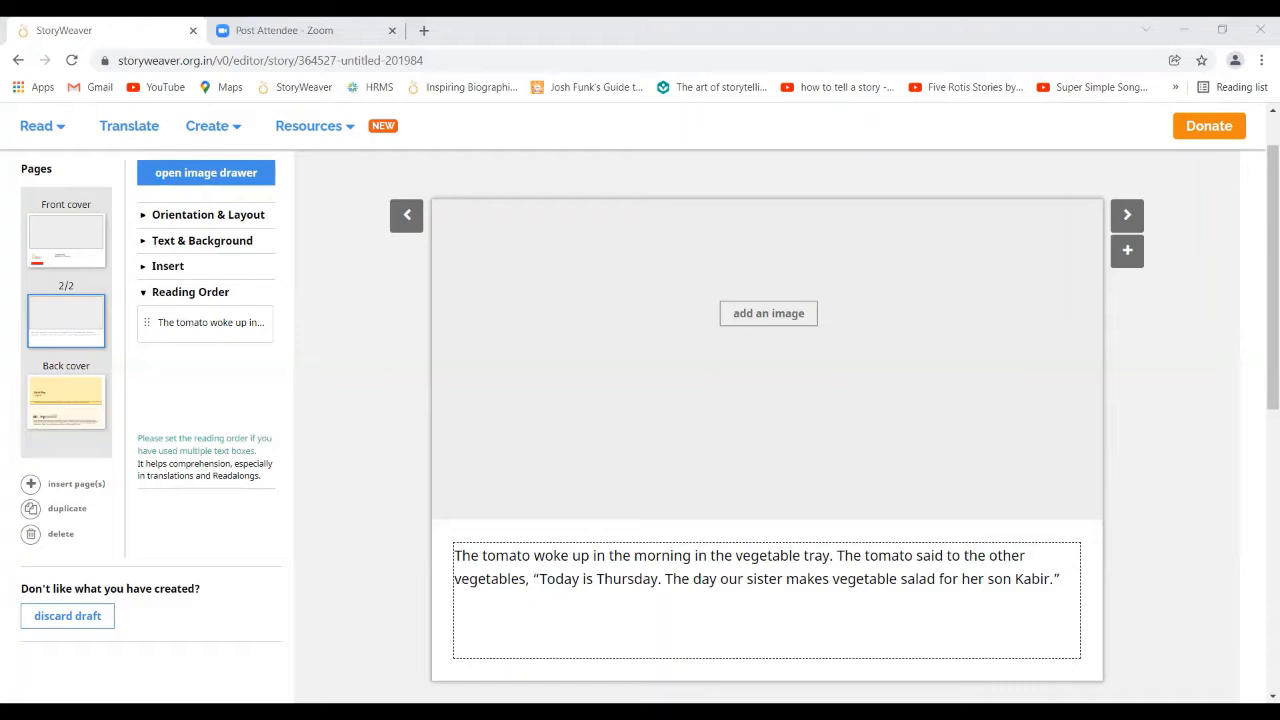
Search the image library for "a tomato jumping out of a vegetable tray" to illustrate page 2.
click(769, 313)
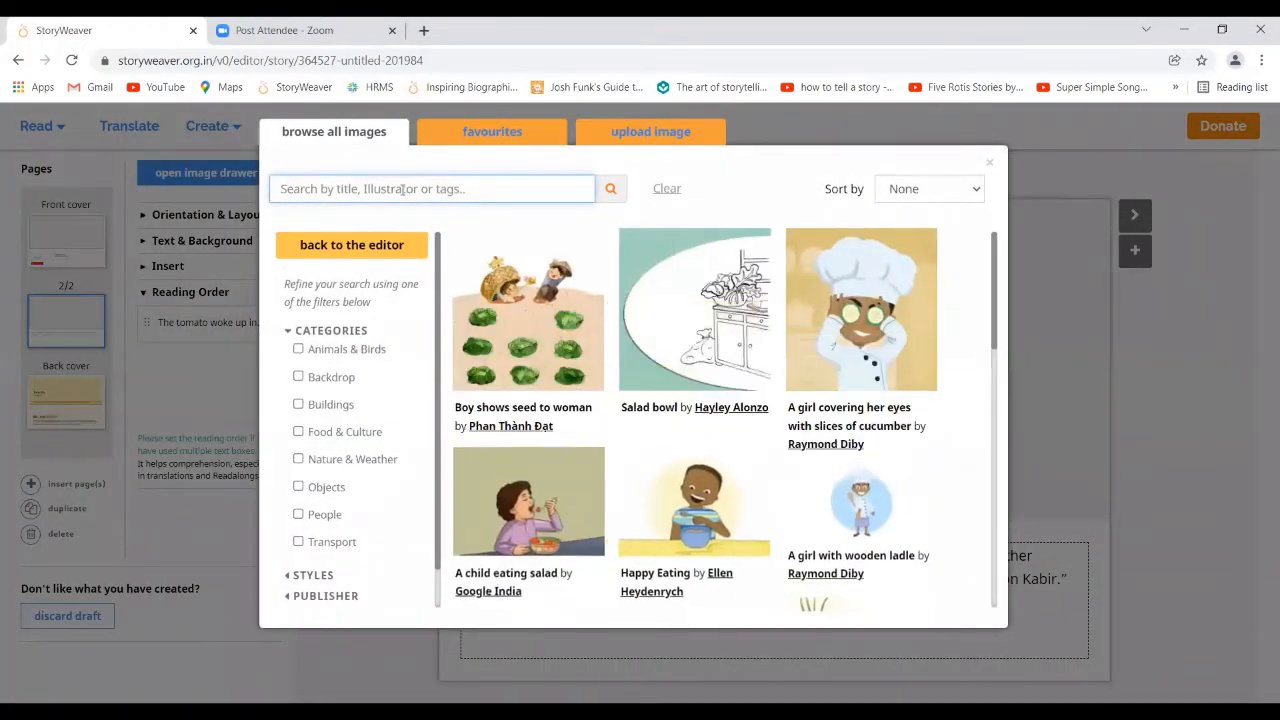
text(a)
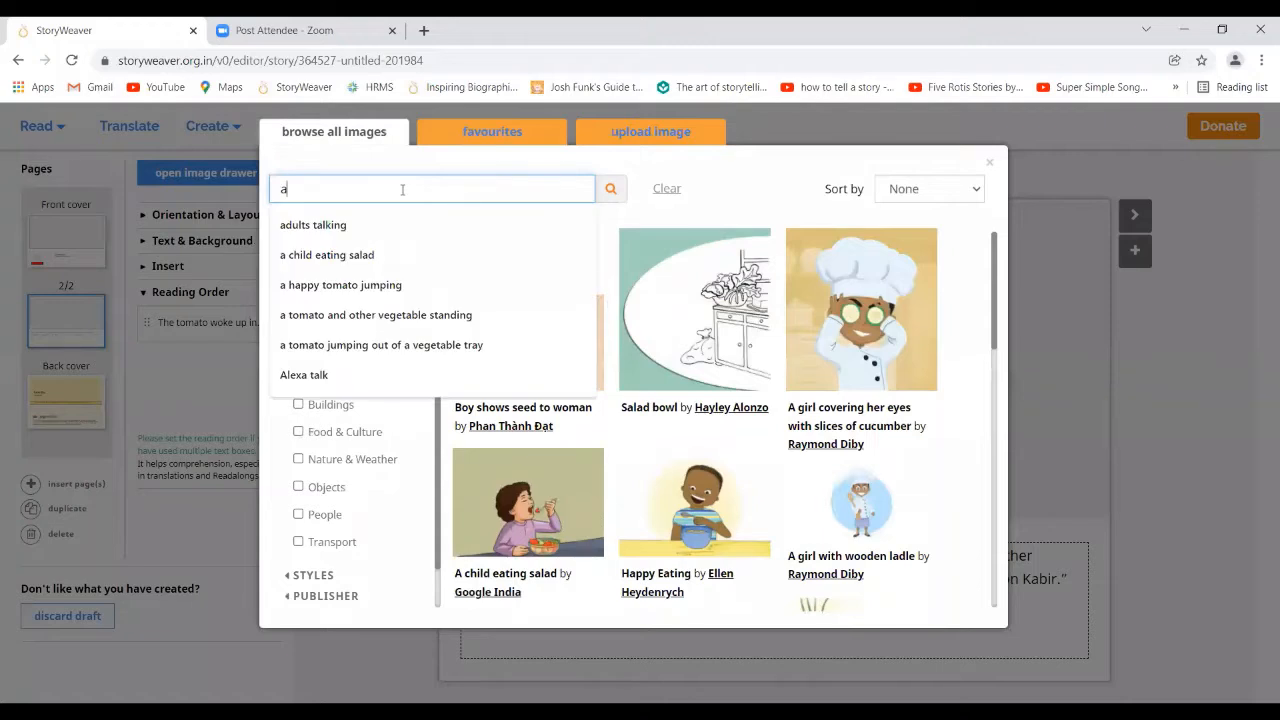
text( tomato jumping)
click(416, 225)
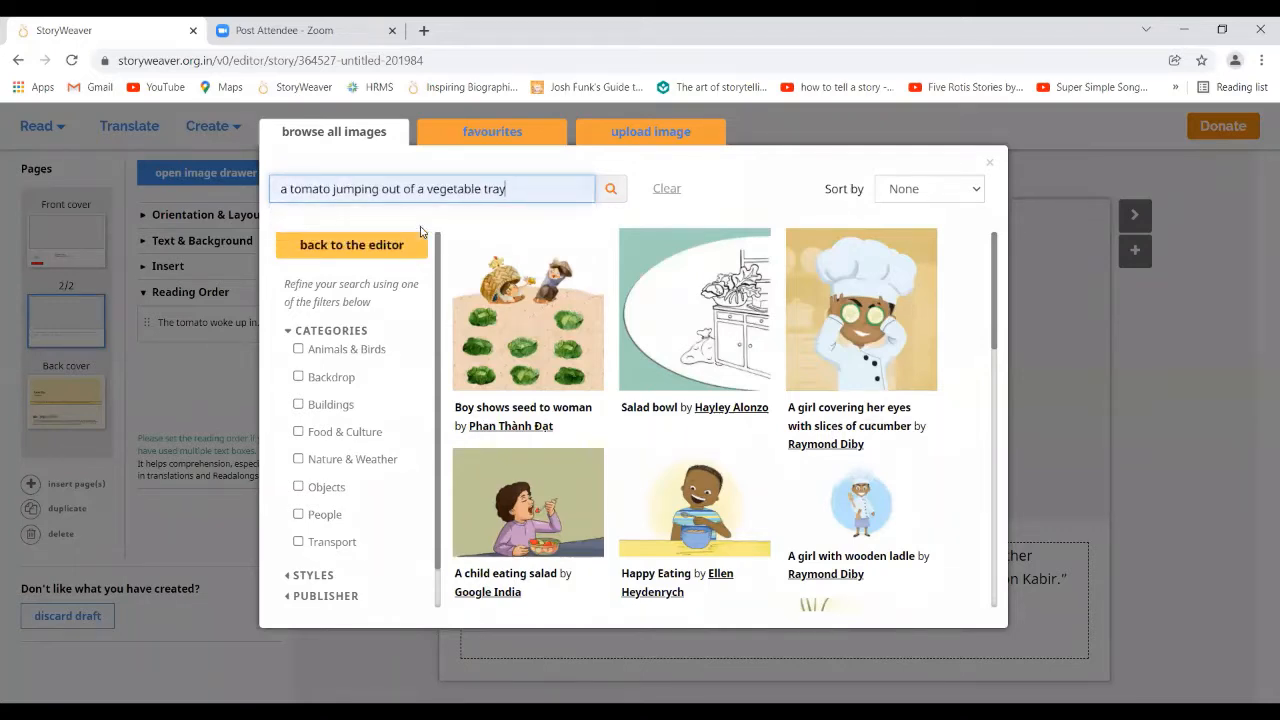
click(612, 191)
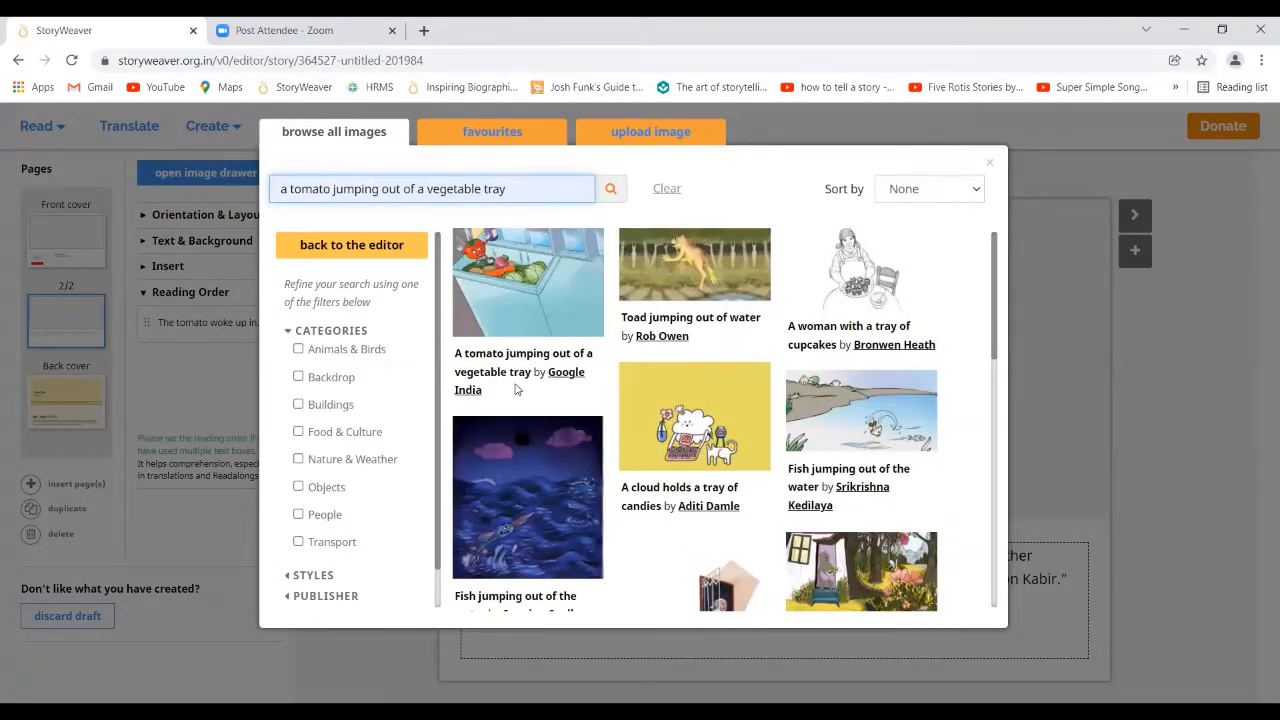
Add the image "A tomato jumping out of a vegetable tray" to page 2, cropped so the whole tomato stays in the frame.
mouse_move(526, 310)
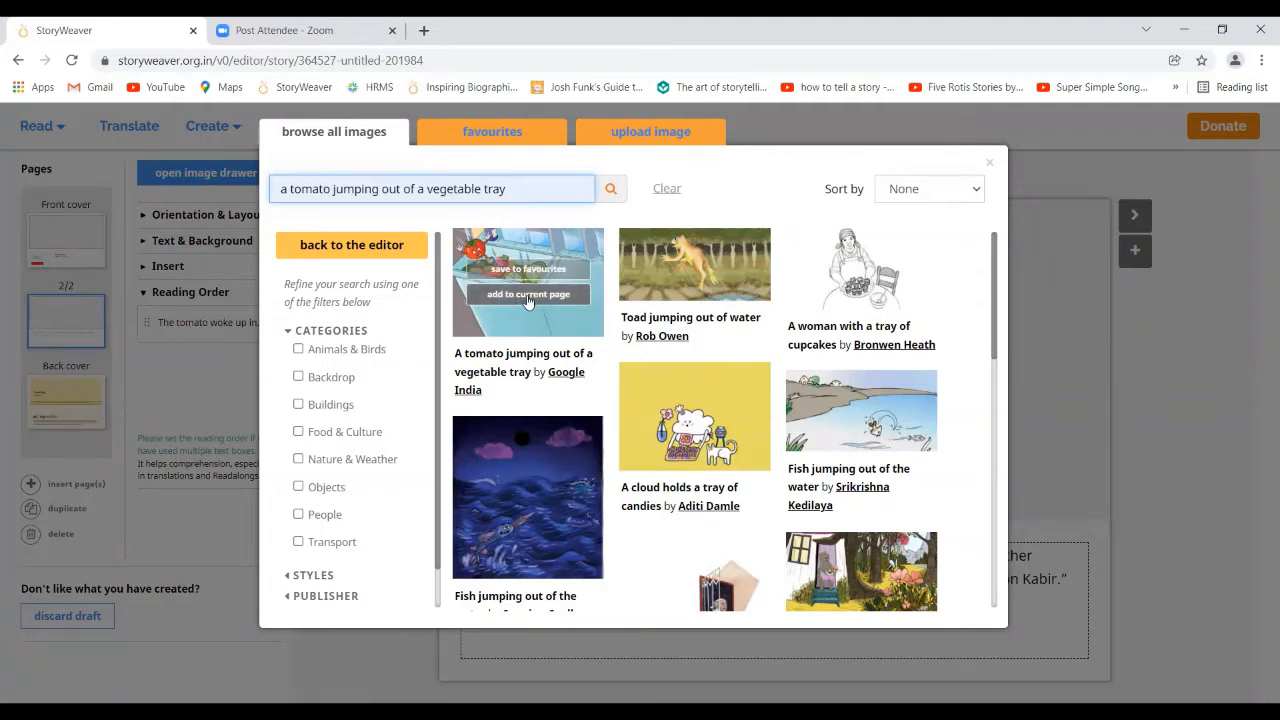
click(528, 297)
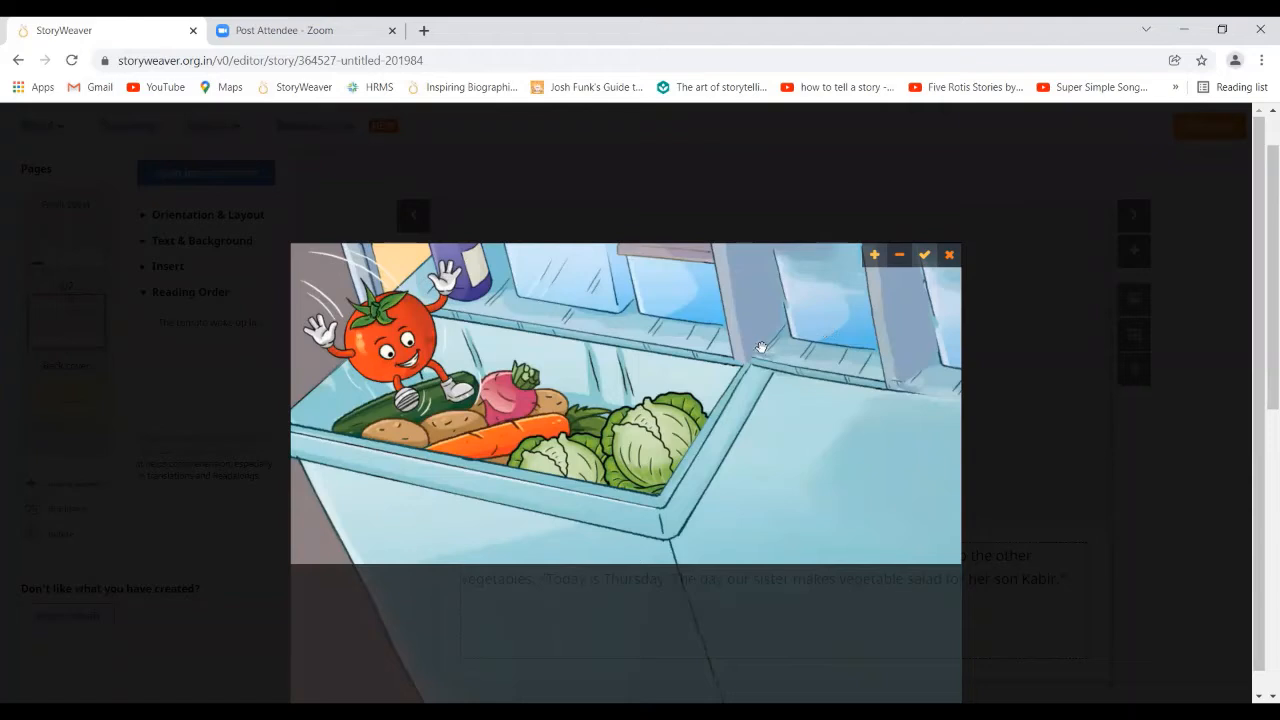
drag(761, 346, 709, 229)
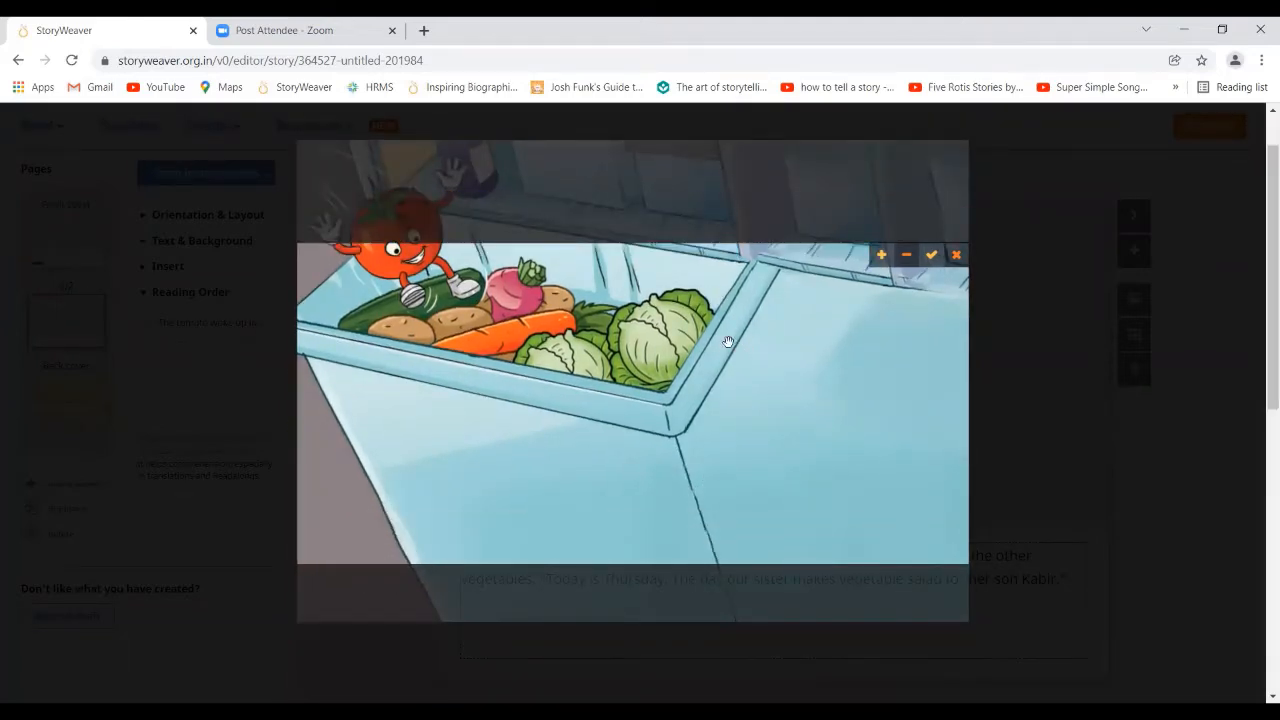
drag(684, 330, 723, 473)
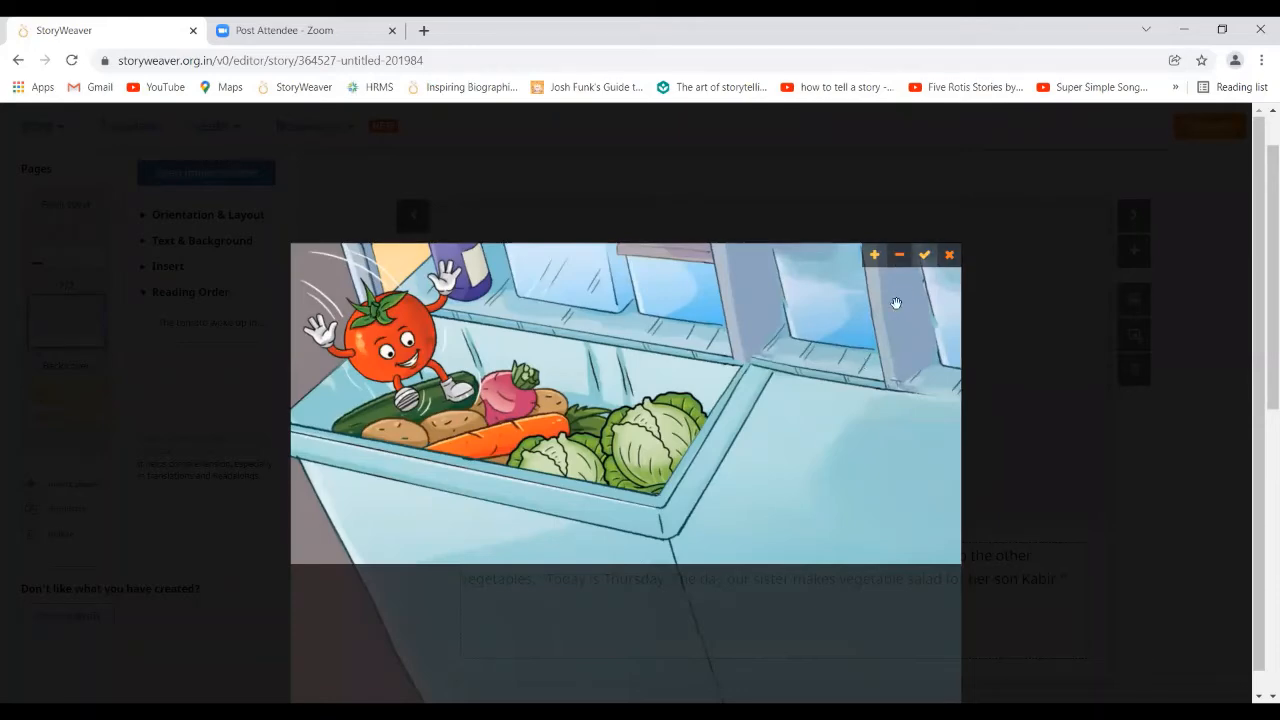
click(924, 257)
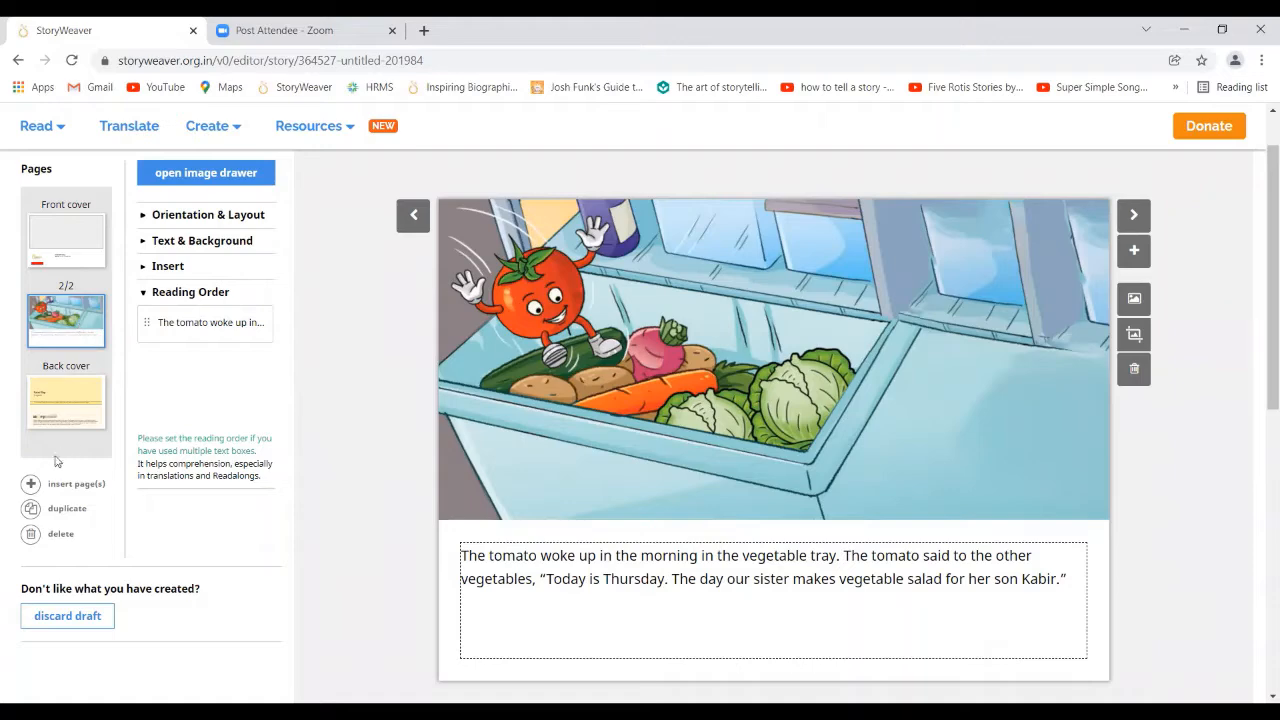
Insert one page with the text "The tomato told the cabbage, spinach, and carrot, “We are the key ingredients of a salad. We make the salad tasty.”".
click(31, 485)
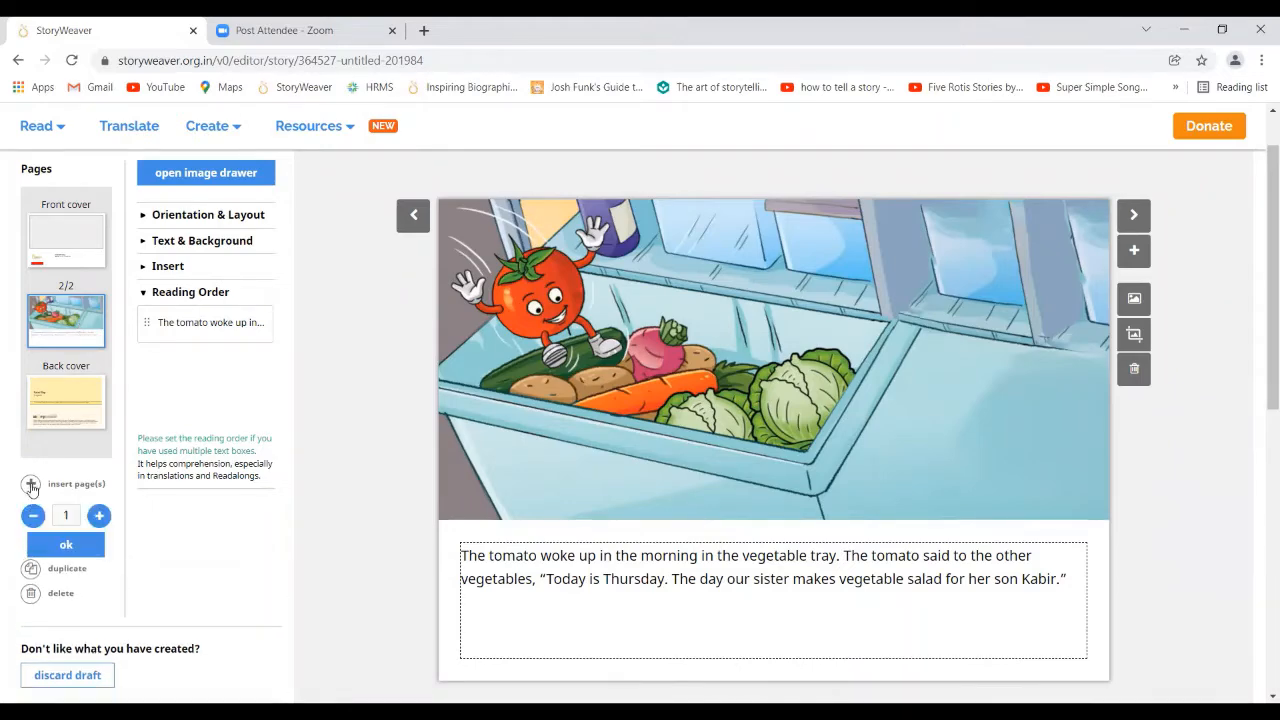
click(66, 545)
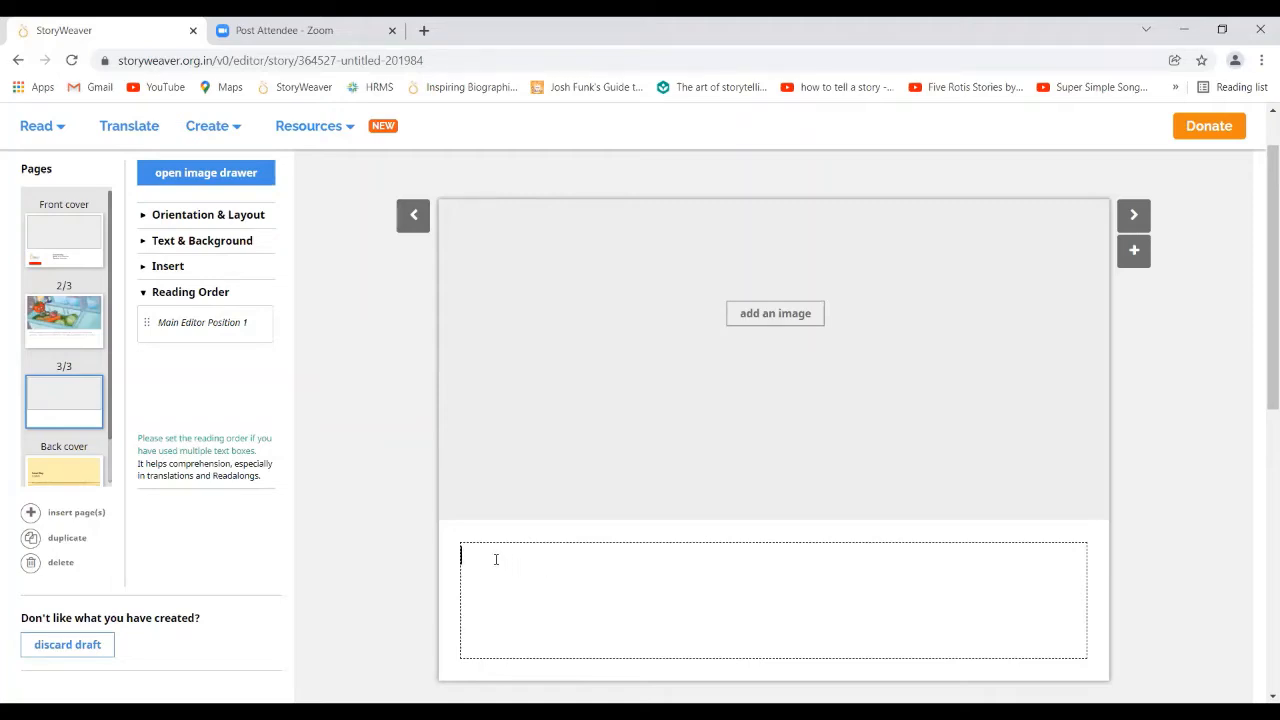
text(The tomato told the cabbage, spinach, and carrot, "We are the key ingredients of a salad. We make the salad tasty.")
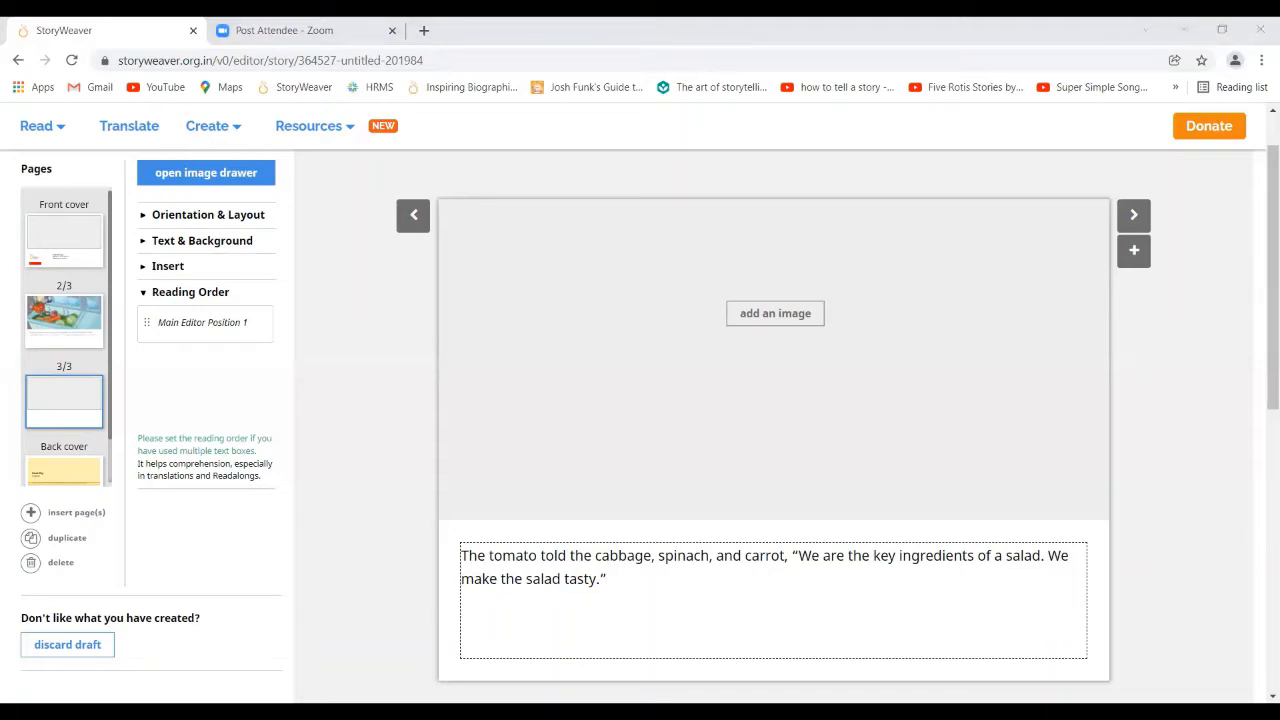
Search the image library for "a tomato talking to other vegetables" to illustrate page 3.
click(777, 313)
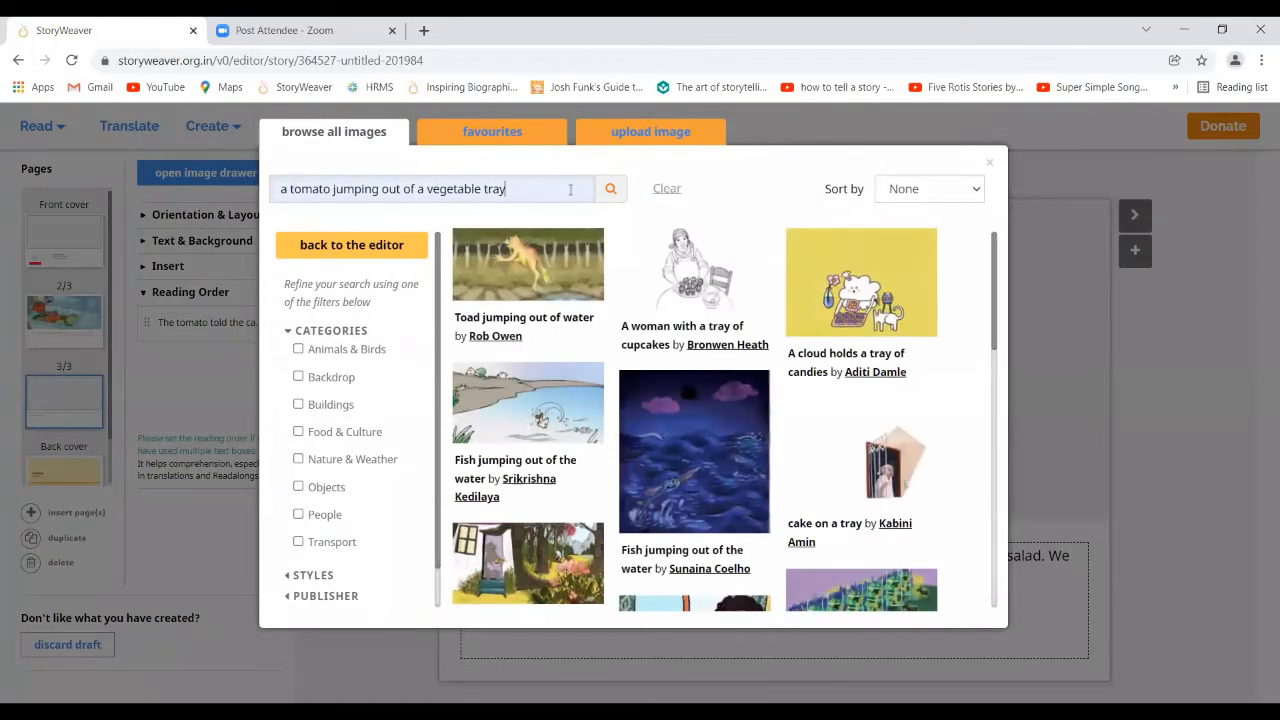
key(BackSpace)
key(BackSpace)
key(BackSpace)
key(BackSpace)
key(BackSpace)
key(BackSpace)
key(BackSpace)
key(BackSpace)
key(BackSpace)
key(BackSpace)
key(BackSpace)
key(BackSpace)
key(BackSpace)
key(BackSpace)
key(BackSpace)
key(BackSpace)
key(BackSpace)
key(BackSpace)
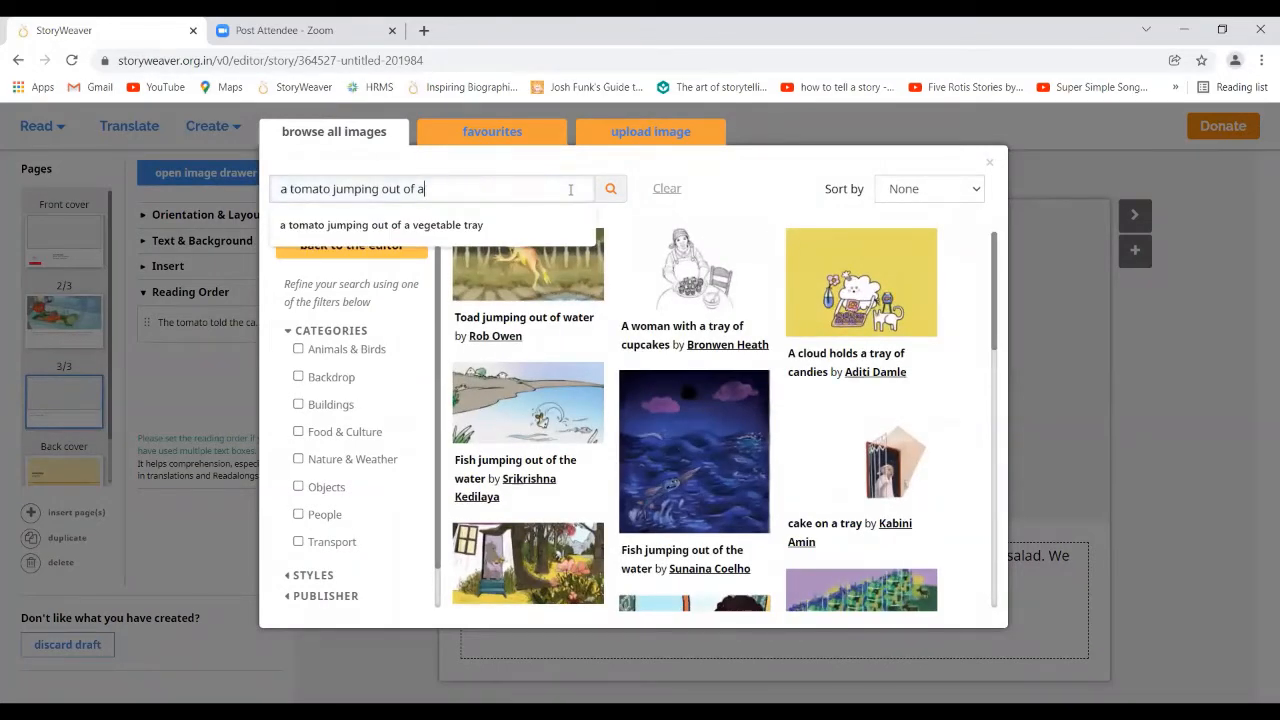
key(BackSpace)
key(BackSpace)
key(BackSpace)
key(BackSpace)
key(BackSpace)
key(BackSpace)
key(BackSpace)
key(BackSpace)
key(BackSpace)
key(BackSpace)
key(BackSpace)
key(BackSpace)
key(BackSpace)
text(talk)
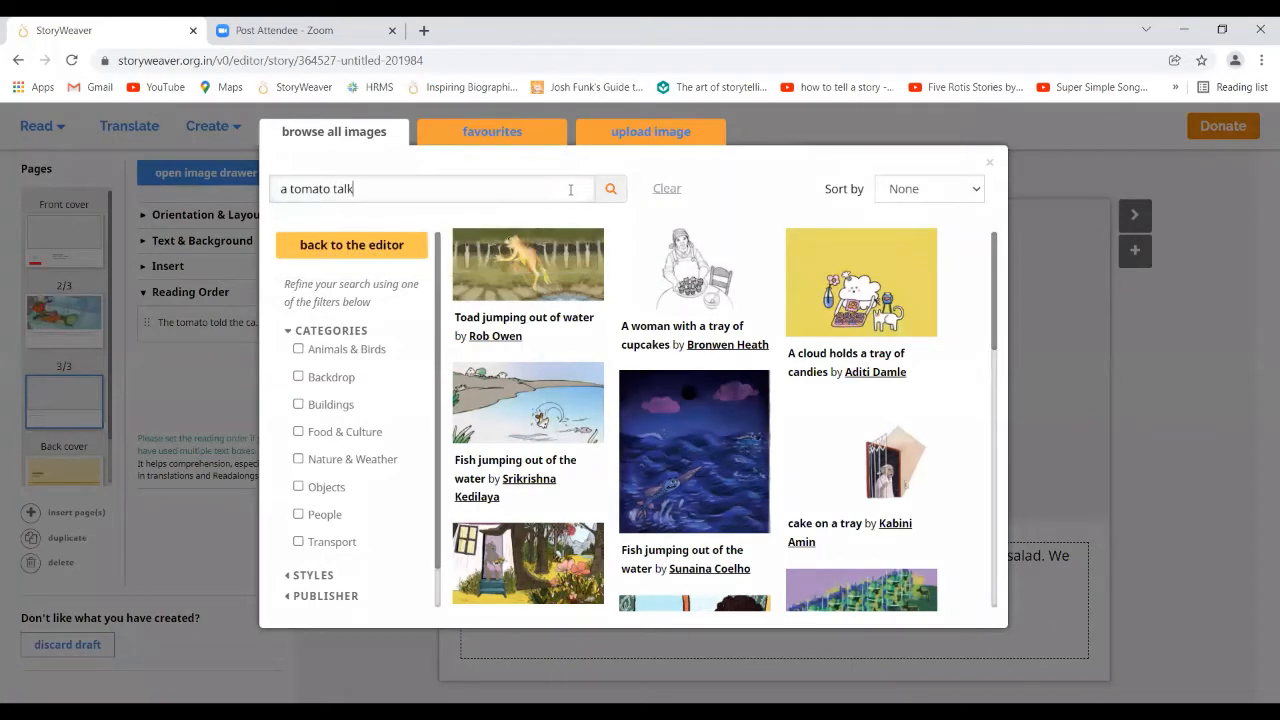
text(ing to other vegetables)
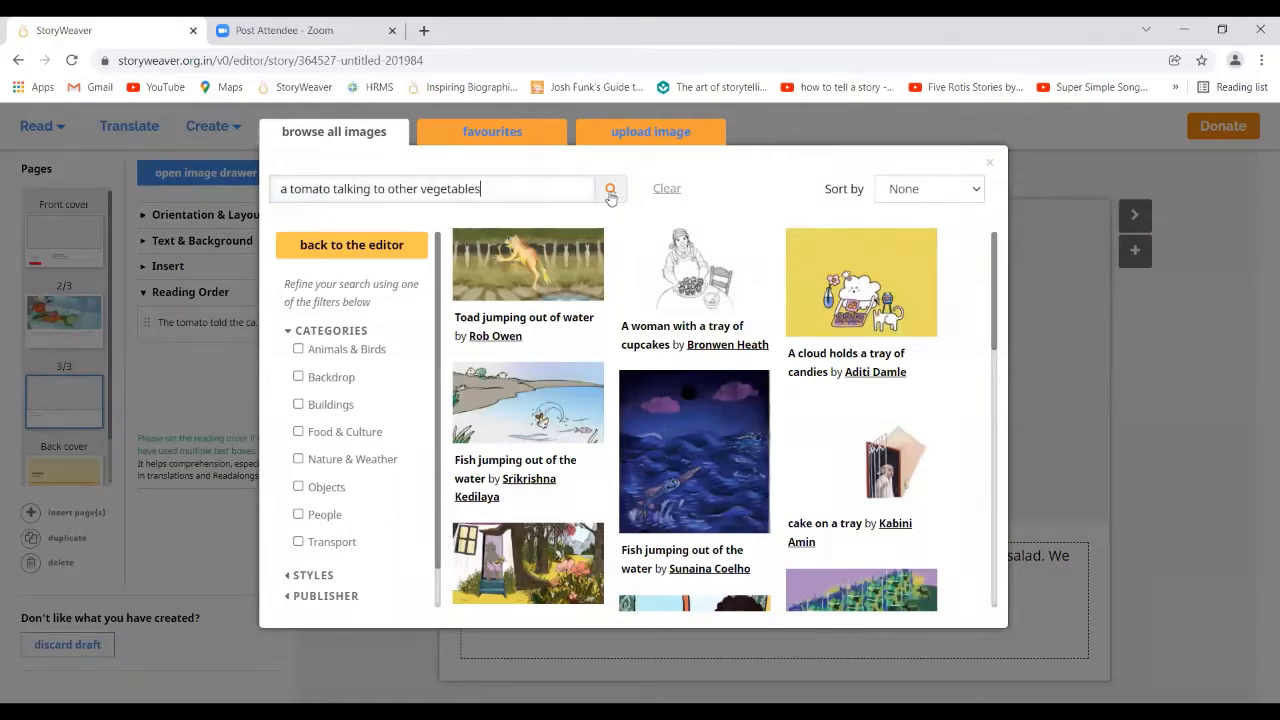
click(610, 190)
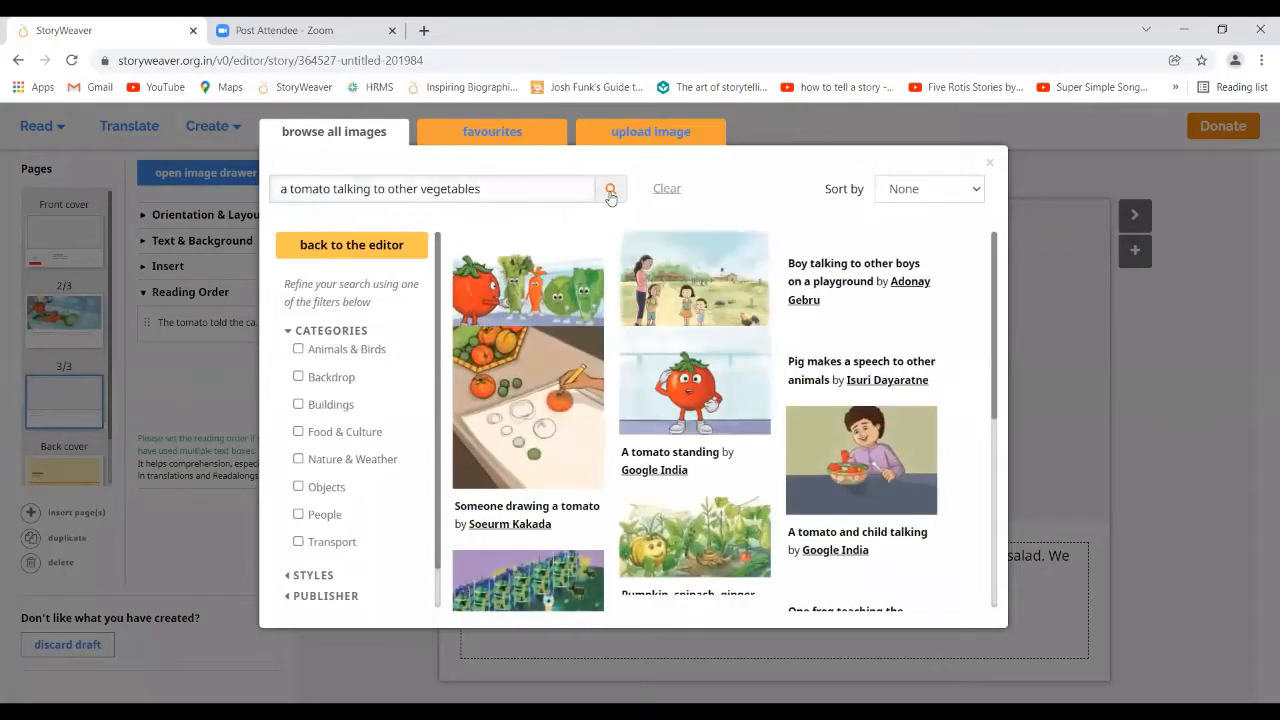
Add the image "A tomato and other vegetables standing" to page 3, cropped so the tomato and all the vegetables' faces stay in the frame.
mouse_move(573, 288)
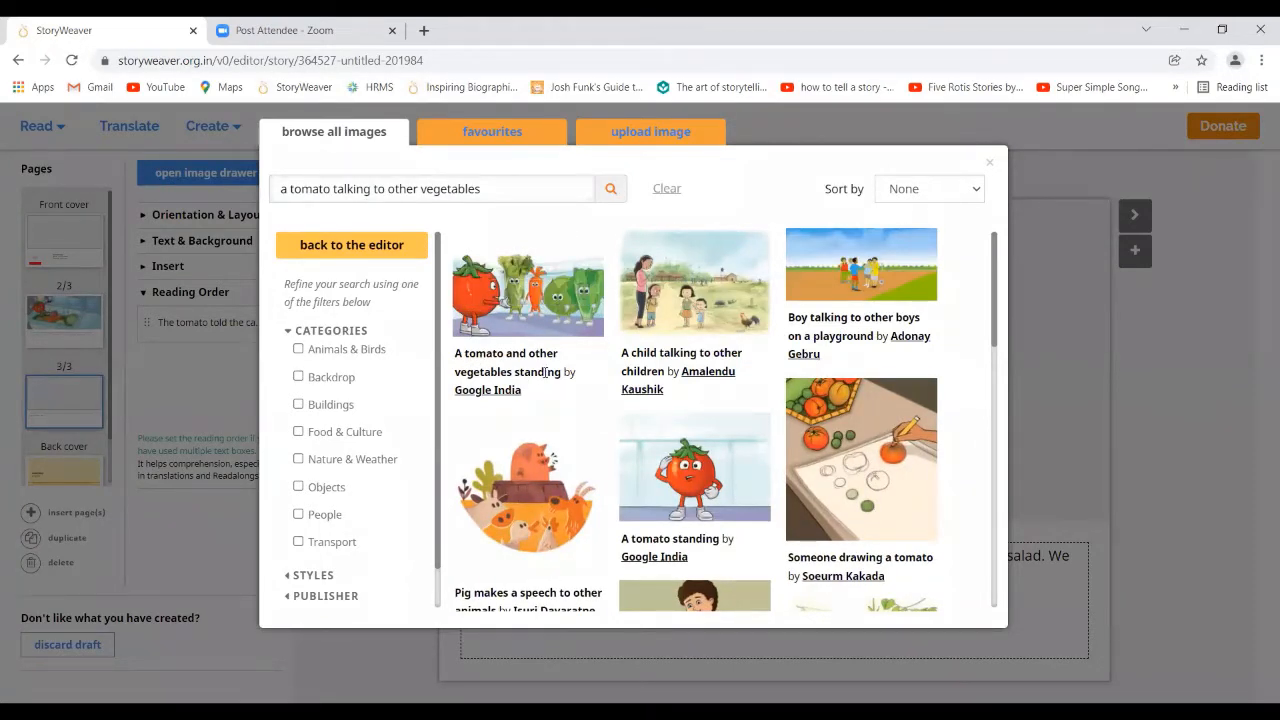
mouse_move(542, 312)
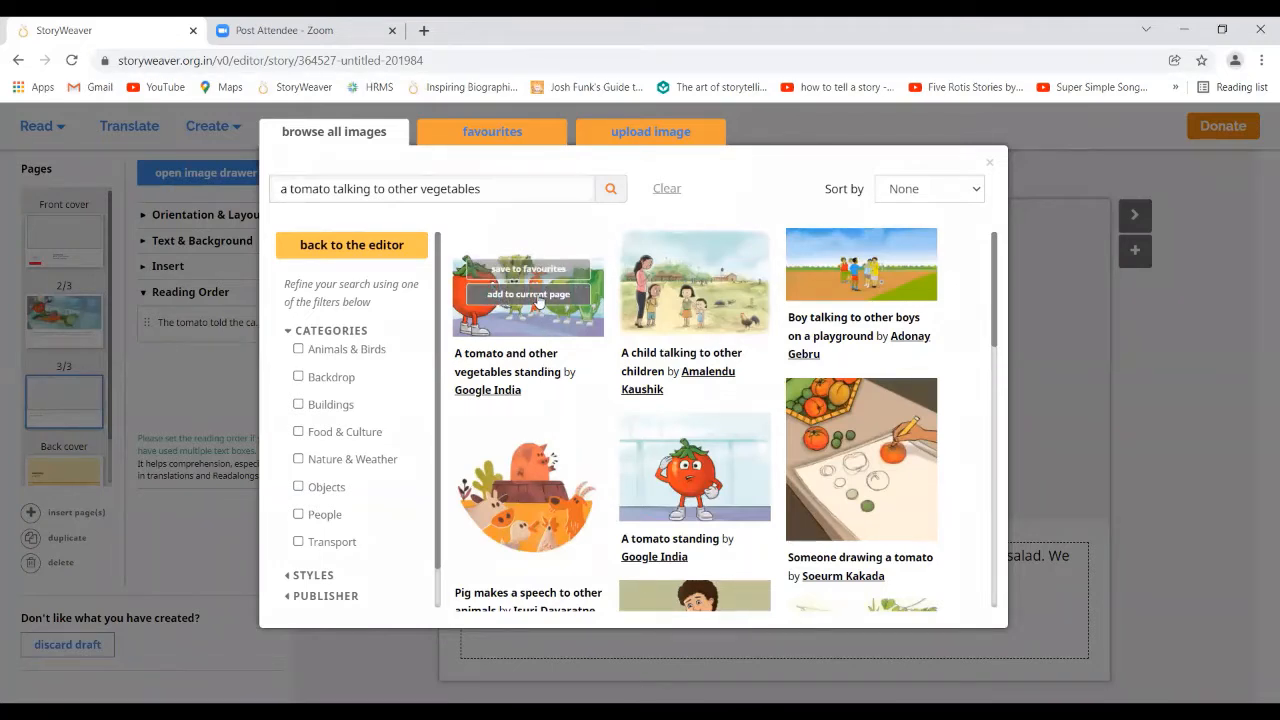
click(530, 294)
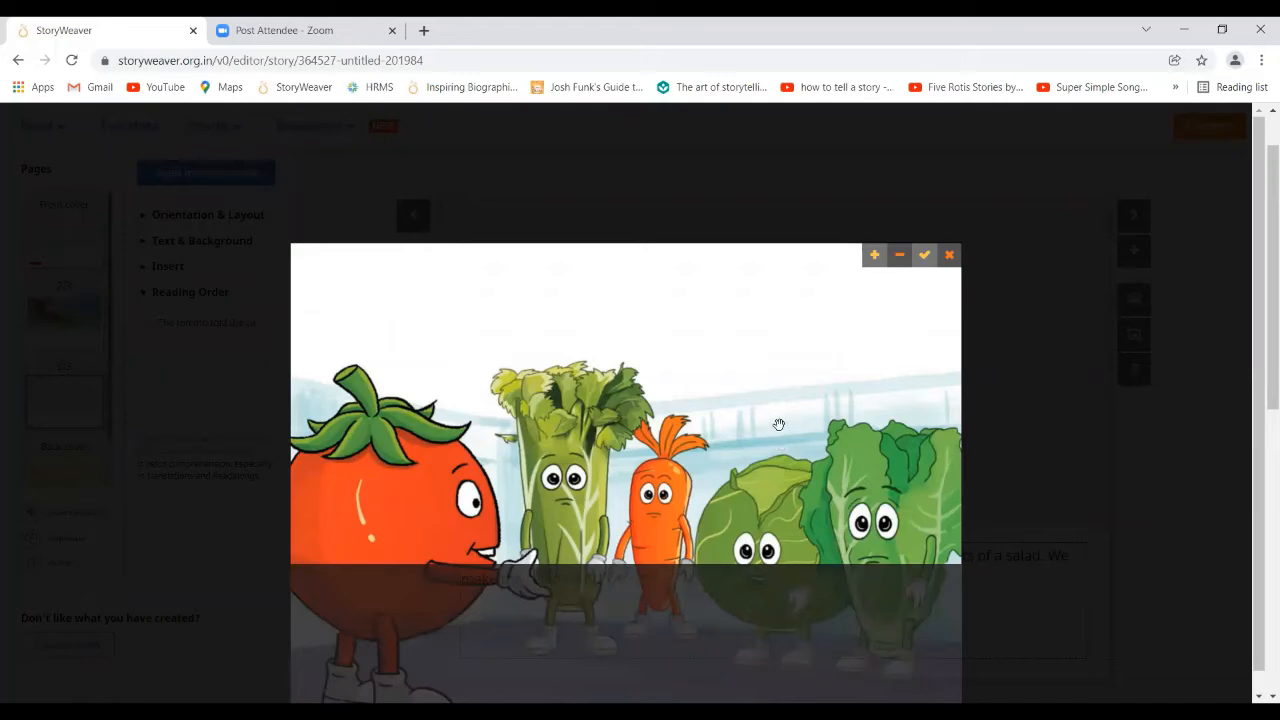
drag(779, 424, 754, 312)
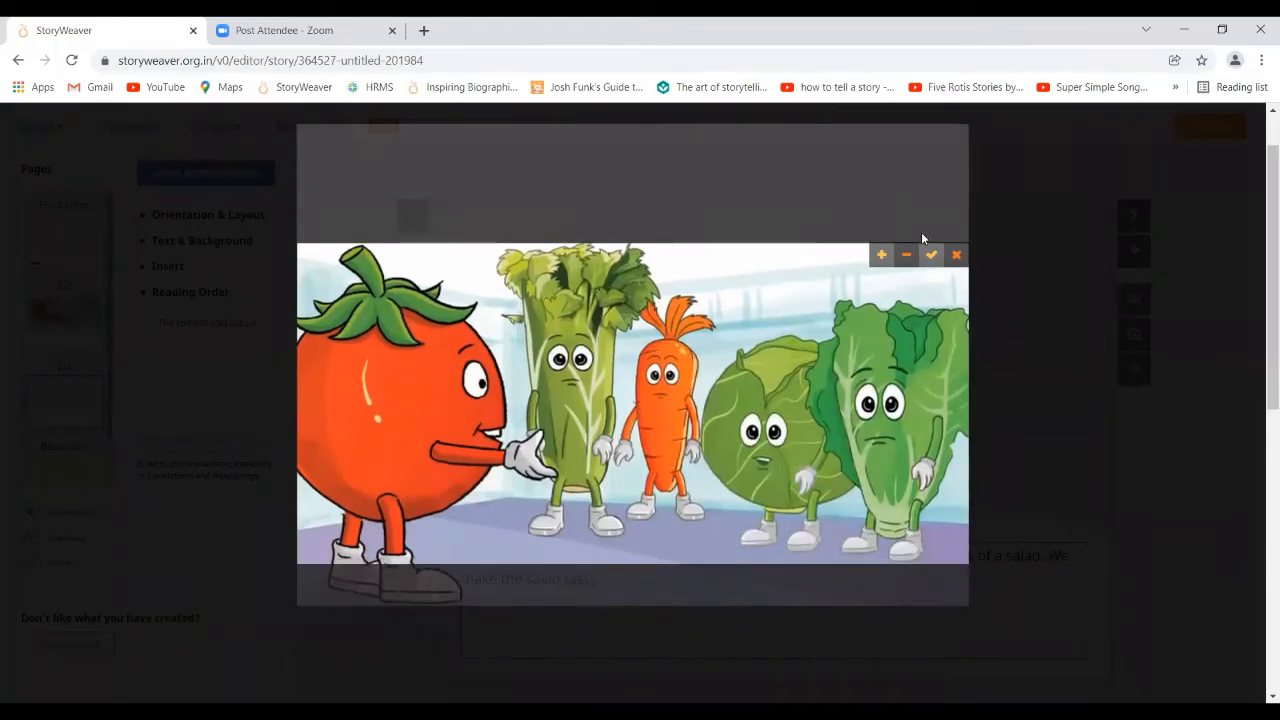
click(910, 257)
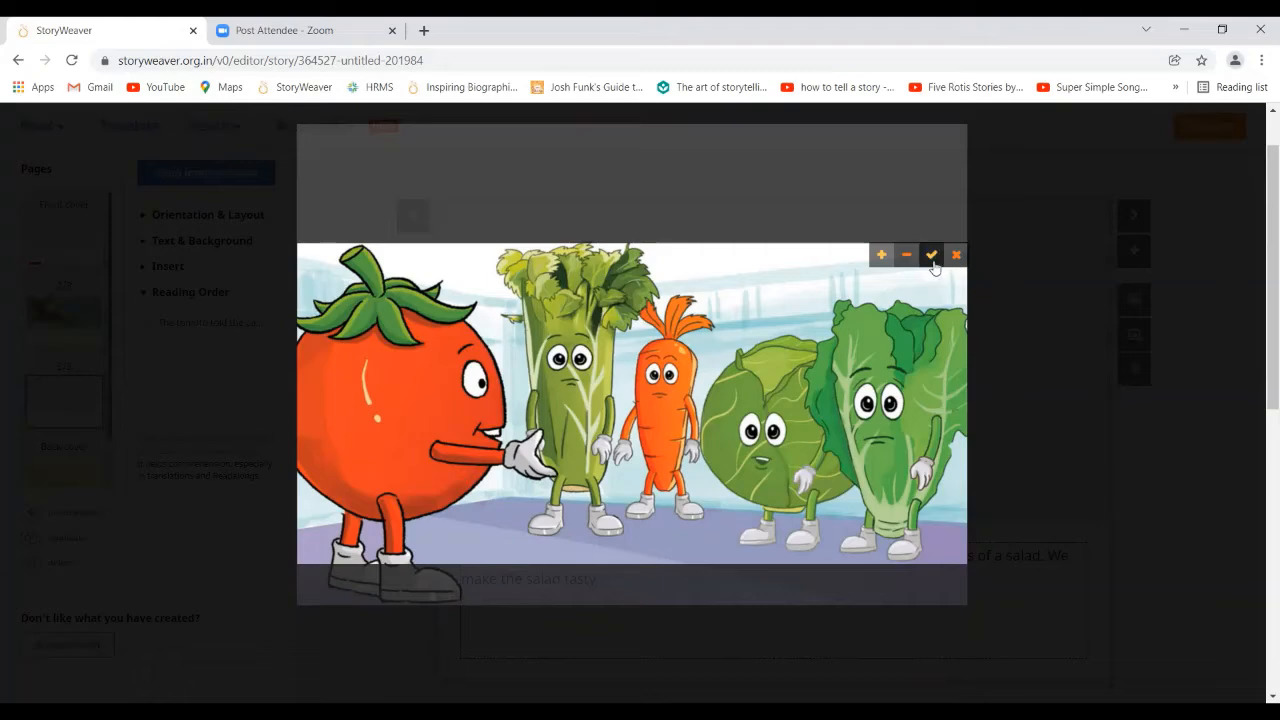
click(931, 256)
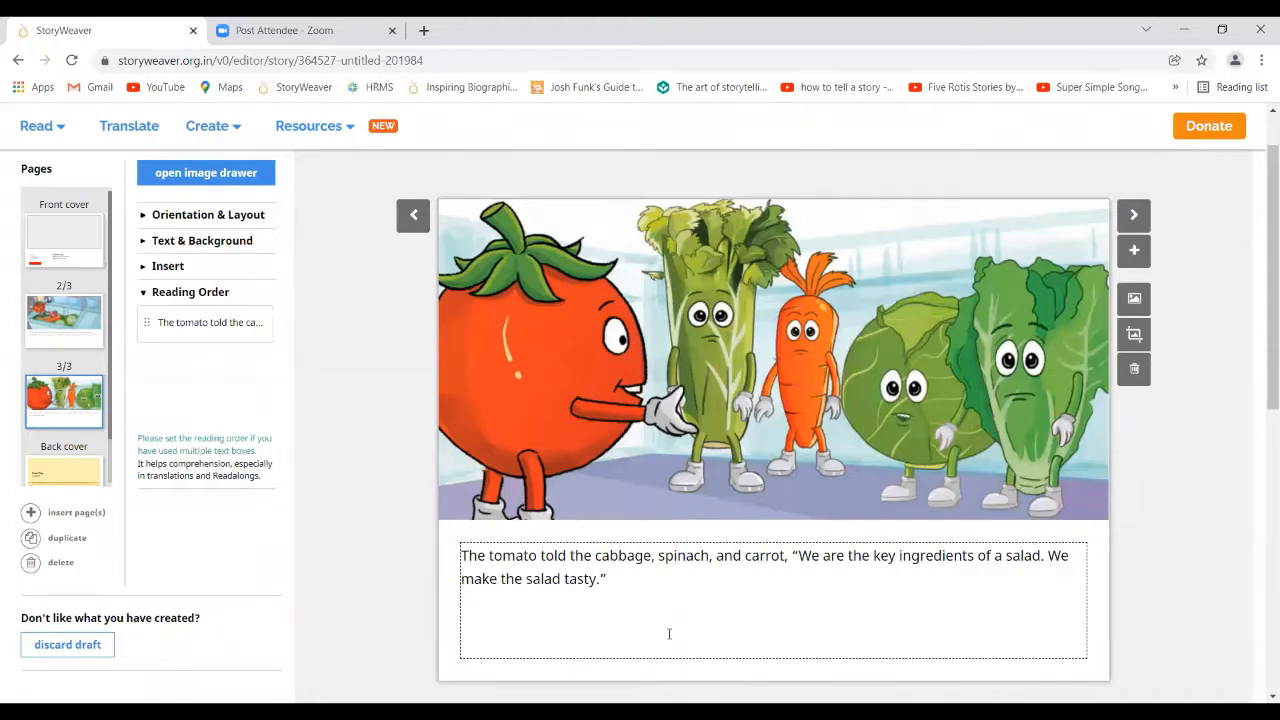
Change page 3's layout to a taller image with a shorter text area below it.
click(143, 216)
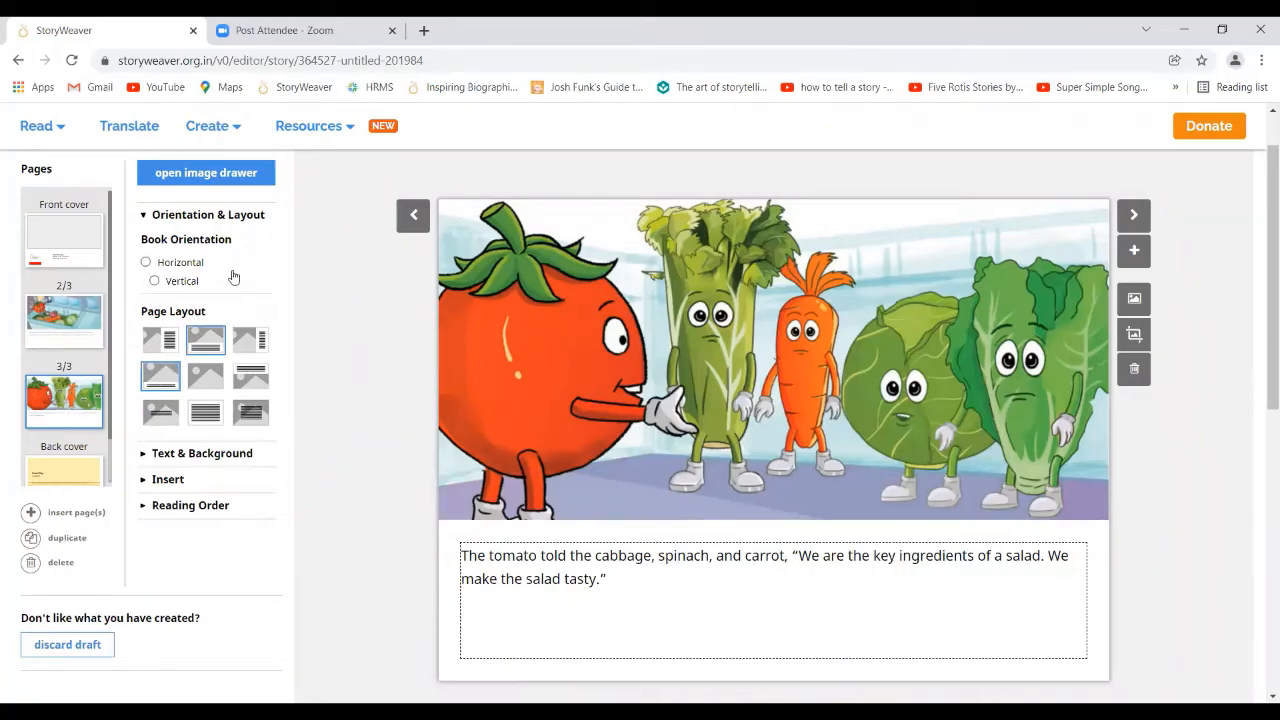
click(162, 377)
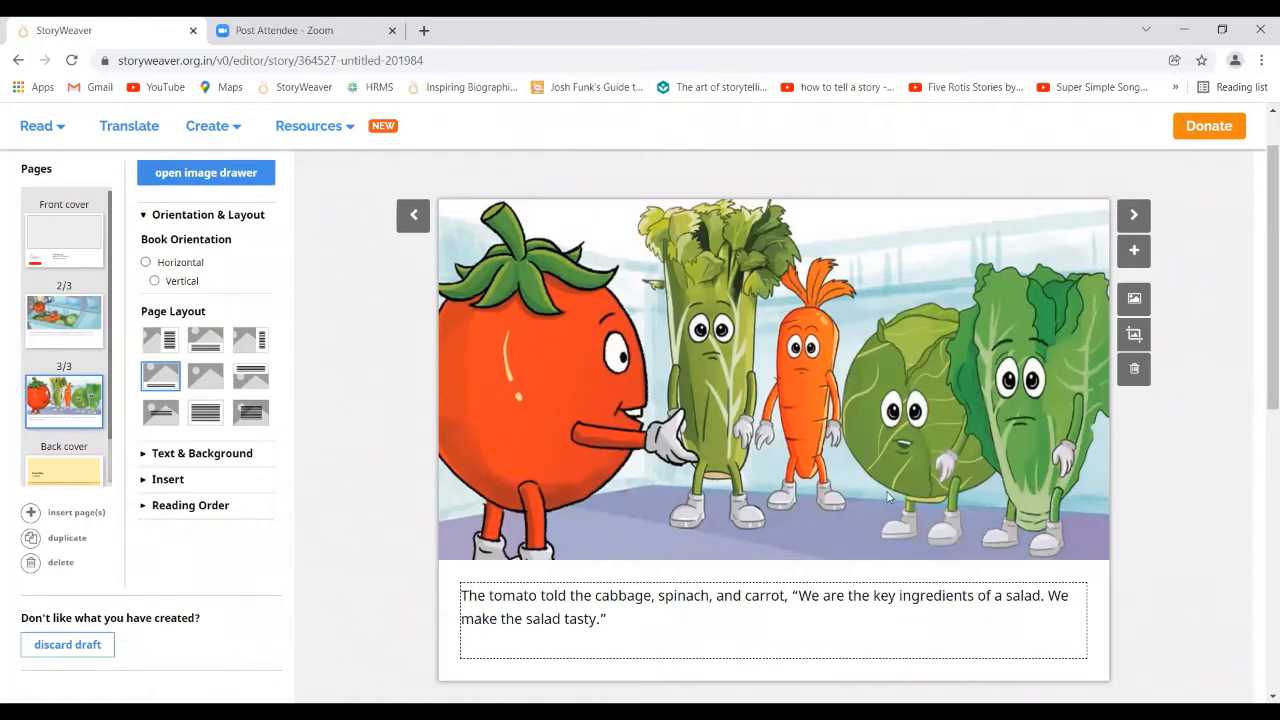
click(143, 217)
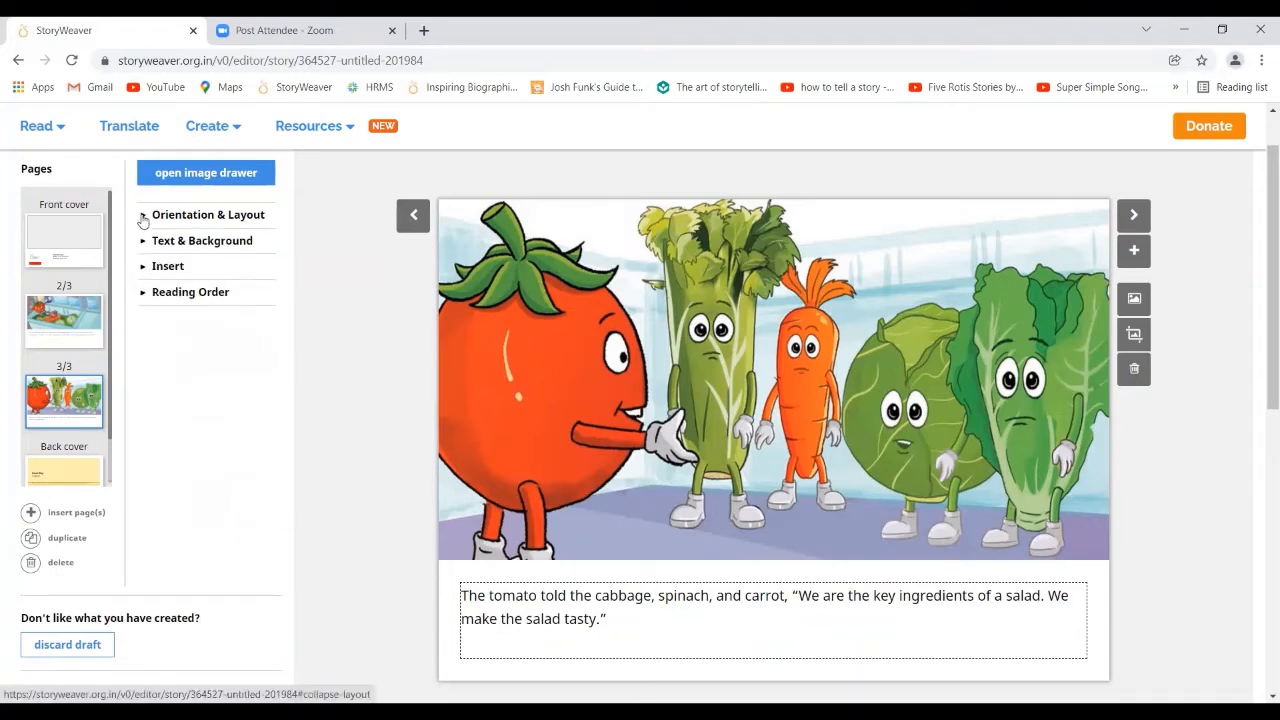
click(143, 217)
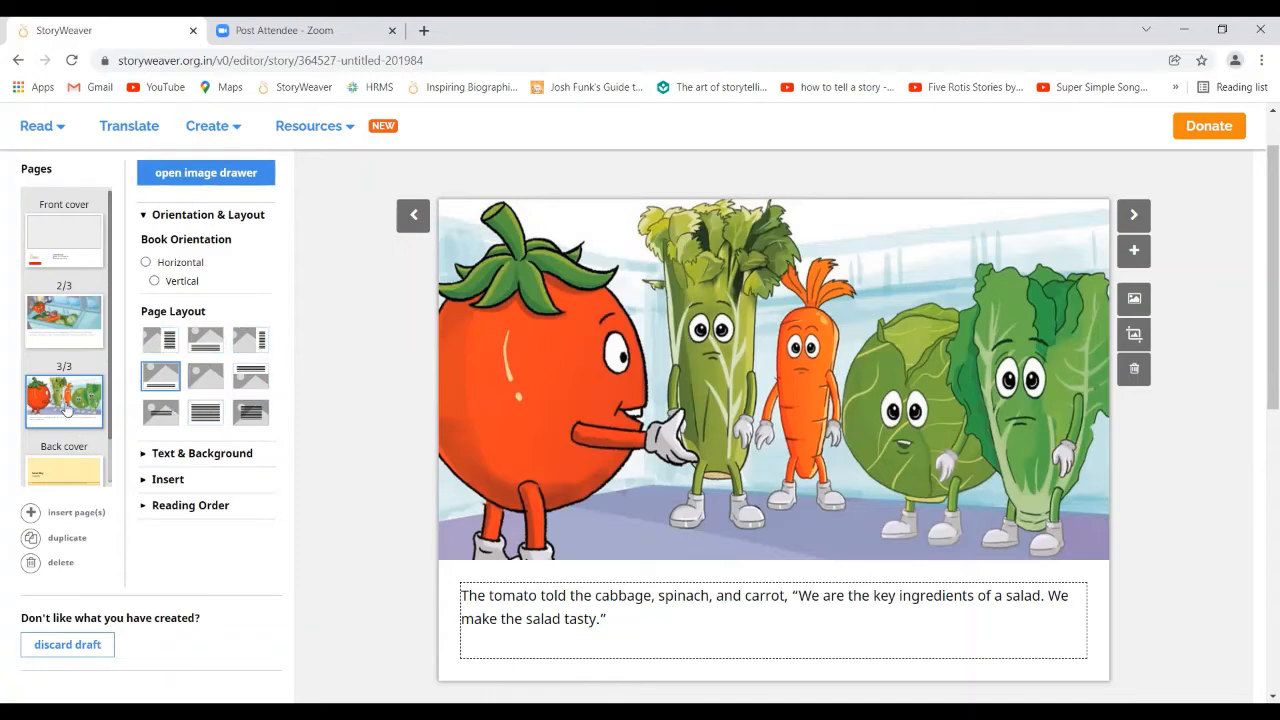
Insert one page with the text "The tomato said, “Let us wash ourselves and keep us clean.”".
click(31, 513)
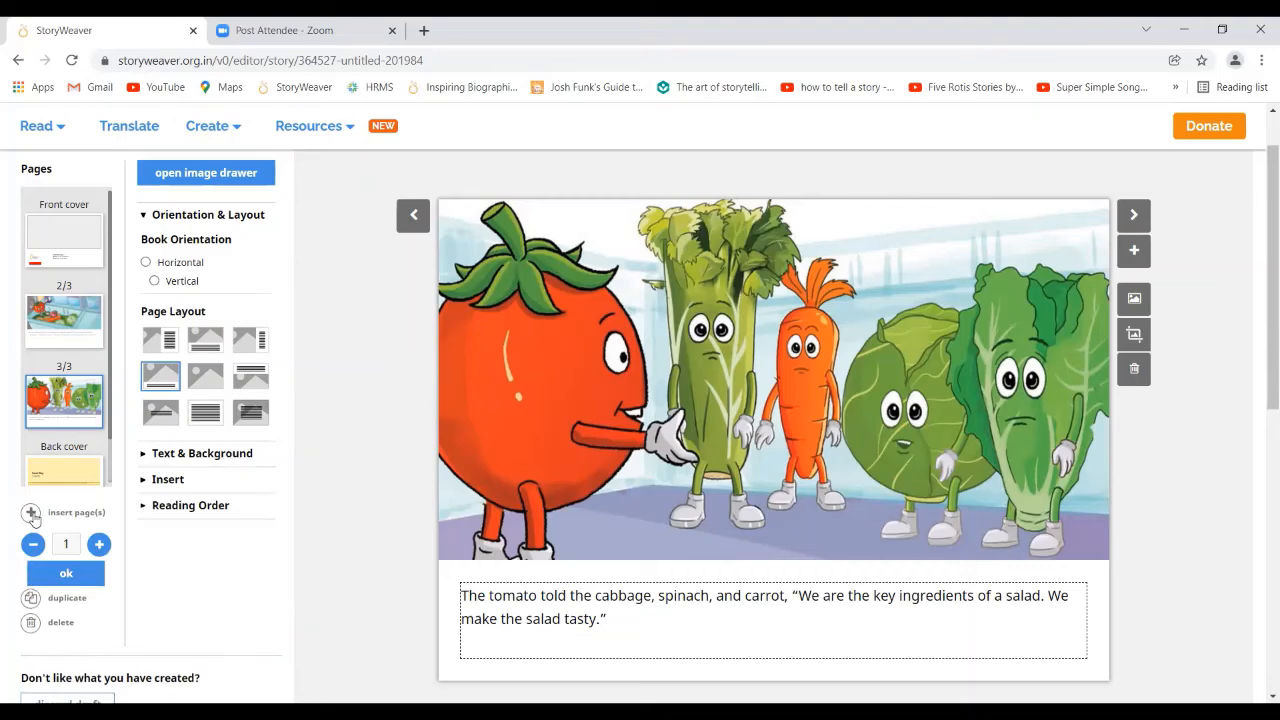
click(76, 575)
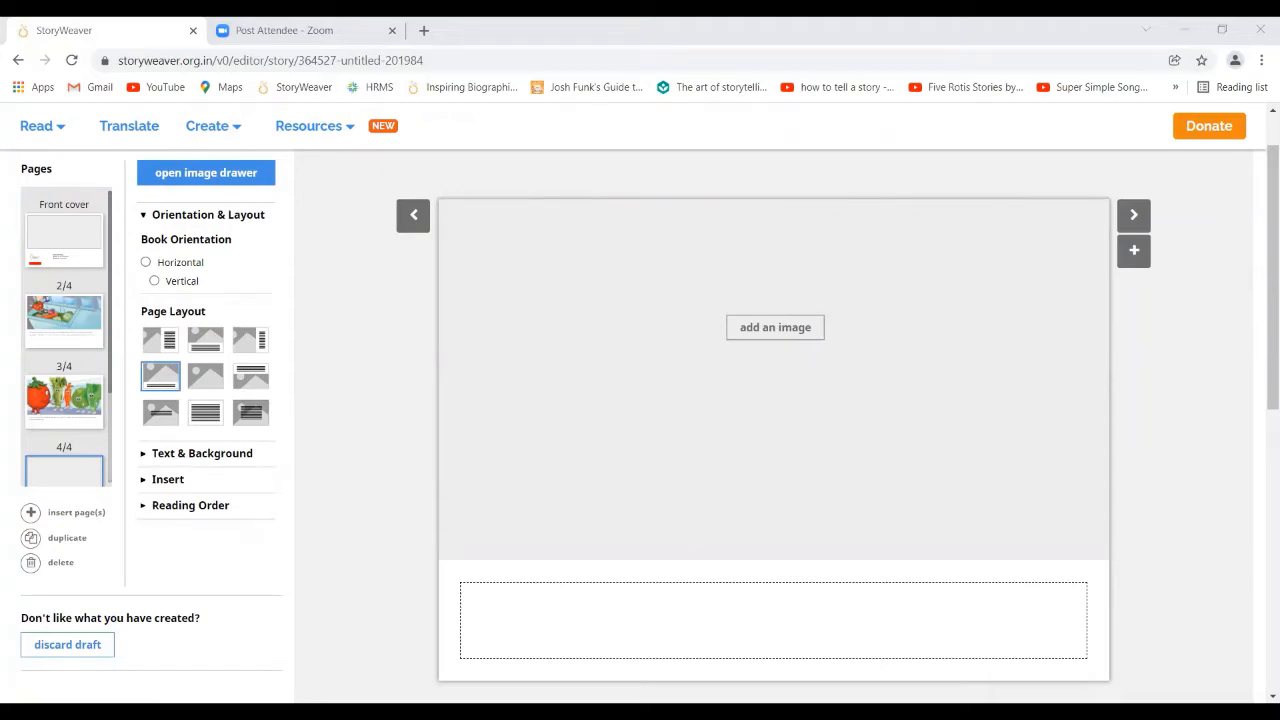
click(564, 614)
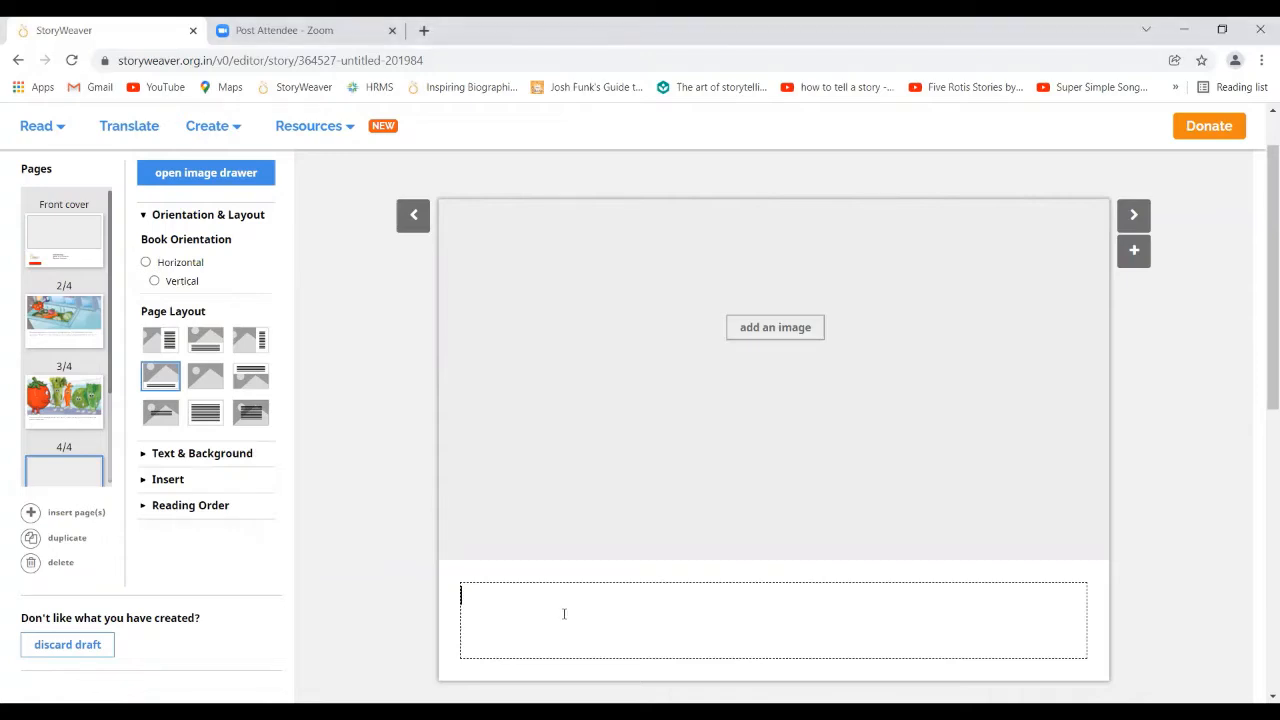
text(The tomato said, "Let us wash ourselves and keep us clean.")
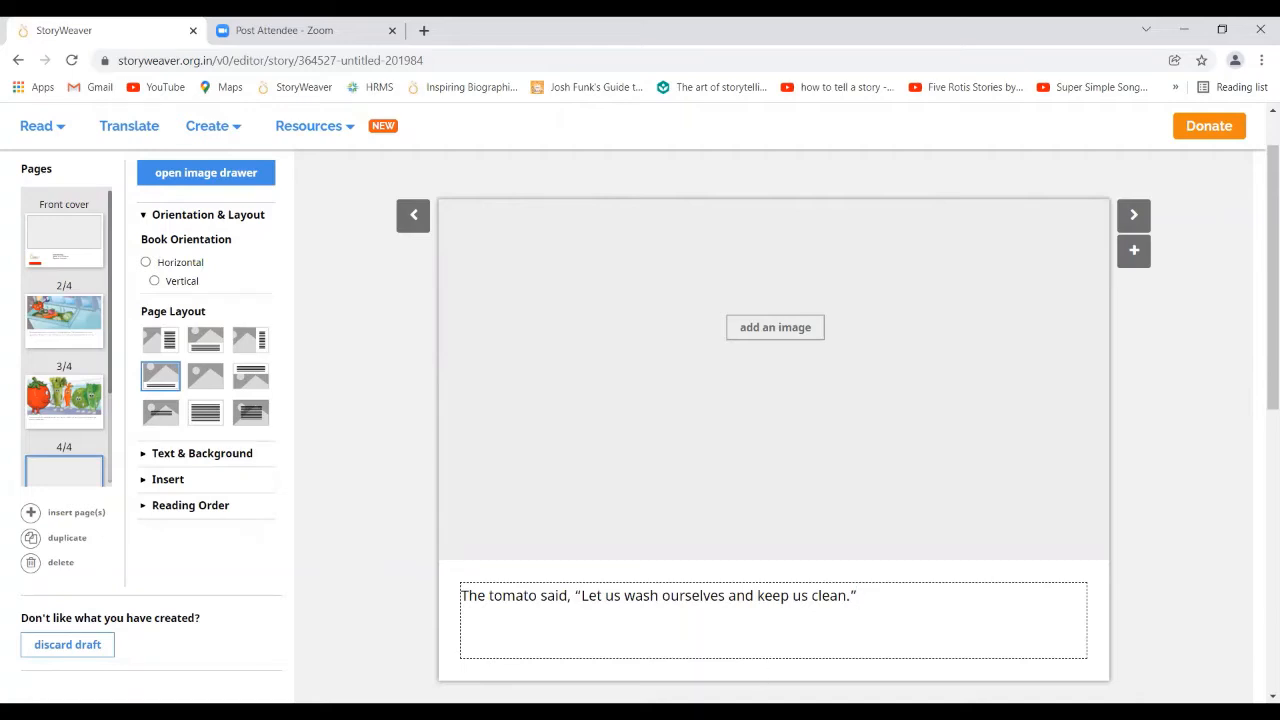
key(alt+Tab)
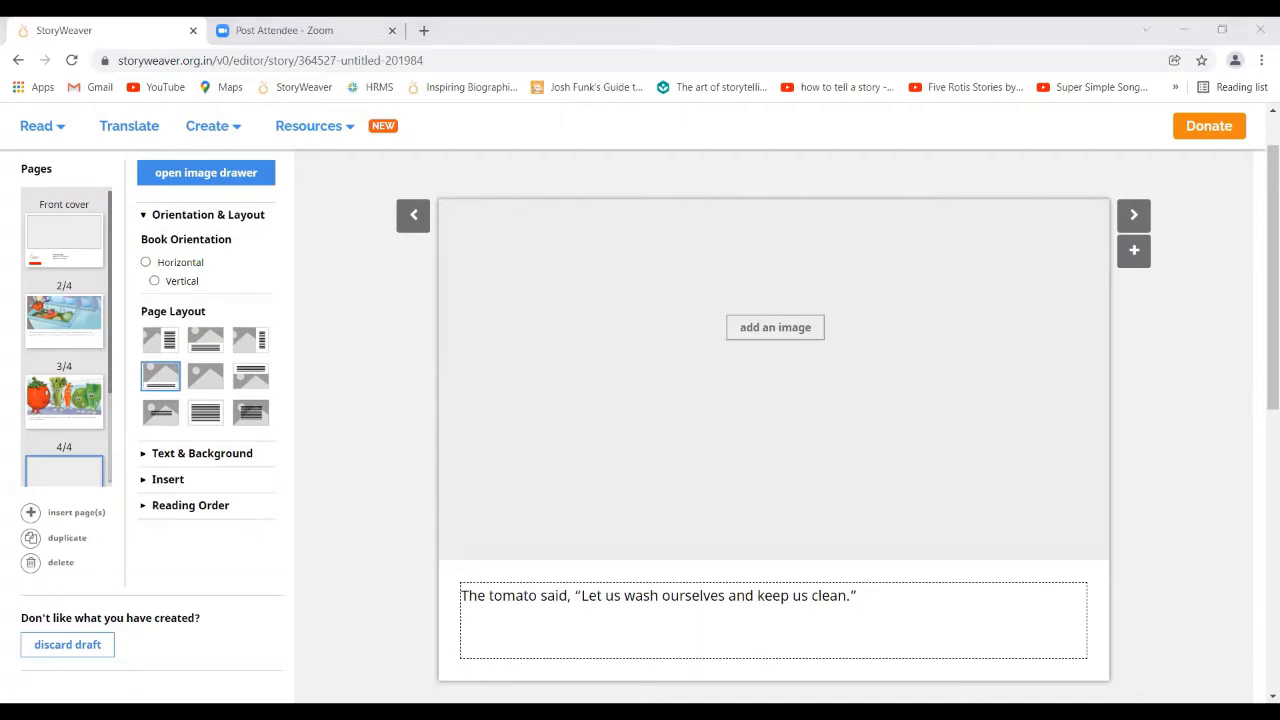
Search the image library for "a happy tomato jumping into the sink" to illustrate page 4.
click(770, 330)
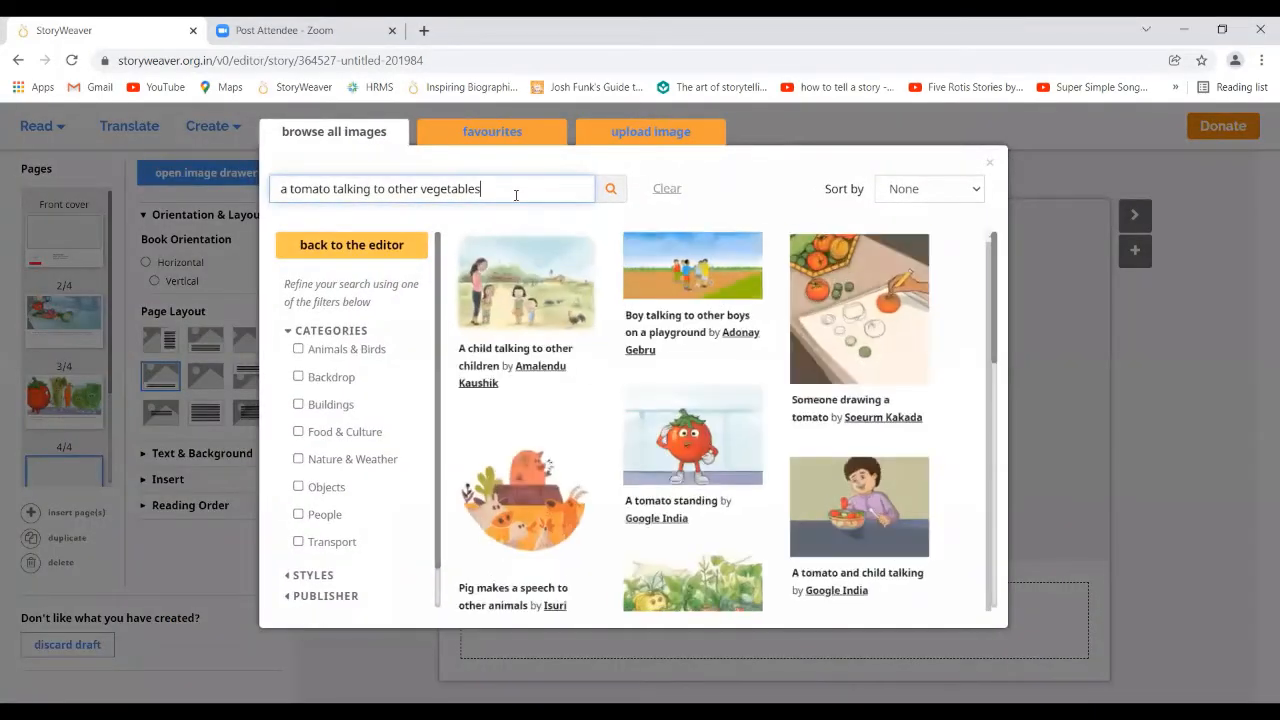
key(BackSpace)
key(BackSpace)
key(BackSpace)
key(BackSpace)
key(BackSpace)
key(BackSpace)
key(BackSpace)
key(BackSpace)
key(BackSpace)
key(BackSpace)
key(BackSpace)
key(BackSpace)
key(BackSpace)
key(BackSpace)
key(BackSpace)
key(BackSpace)
key(BackSpace)
key(BackSpace)
key(BackSpace)
key(BackSpace)
key(BackSpace)
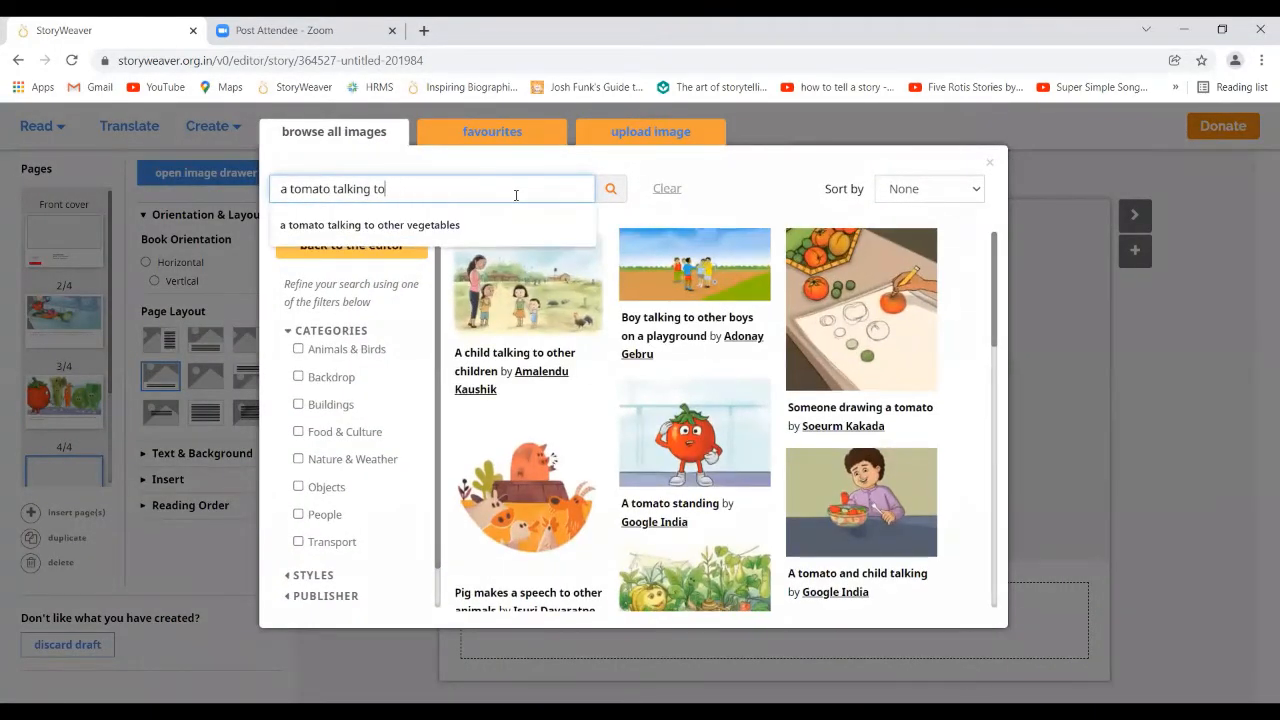
key(BackSpace)
key(BackSpace)
key(BackSpace)
key(BackSpace)
key(BackSpace)
key(BackSpace)
key(BackSpace)
key(BackSpace)
text(happy tomato jumping into the sink)
click(609, 191)
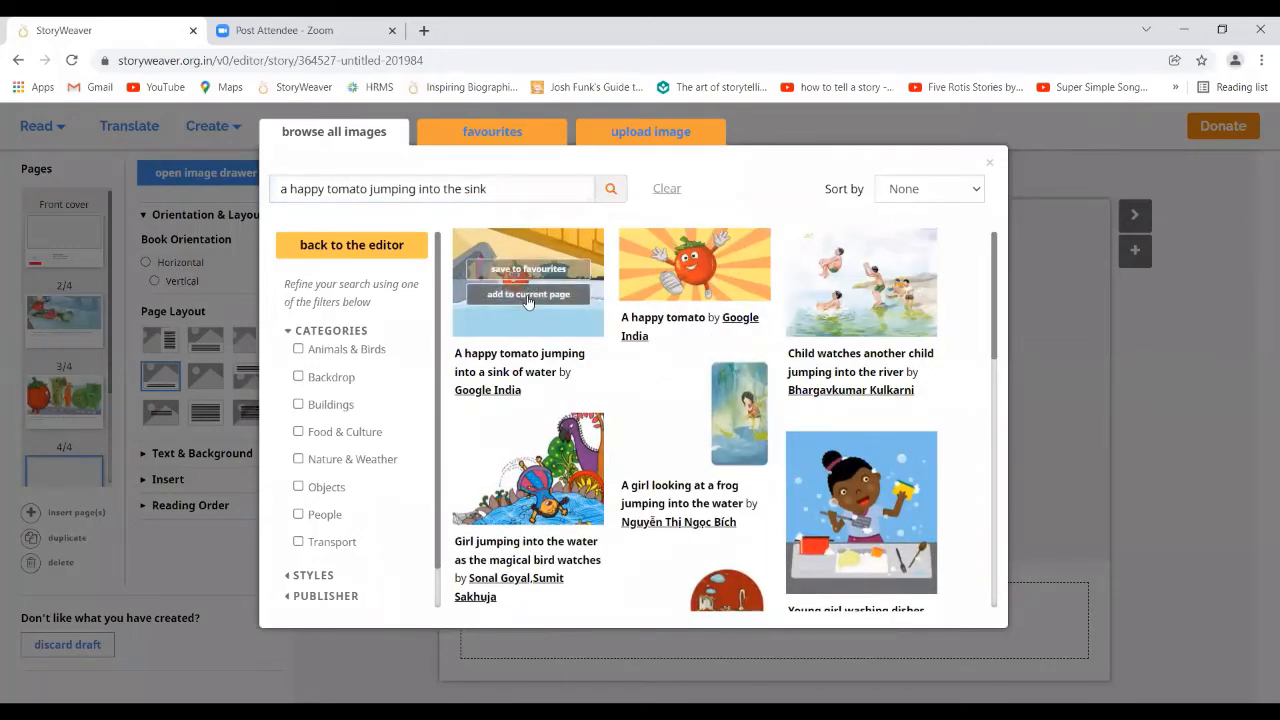
Add the image "A happy tomato jumping into a sink of water" to page 4, cropped to show the whole tomato above the water.
click(527, 295)
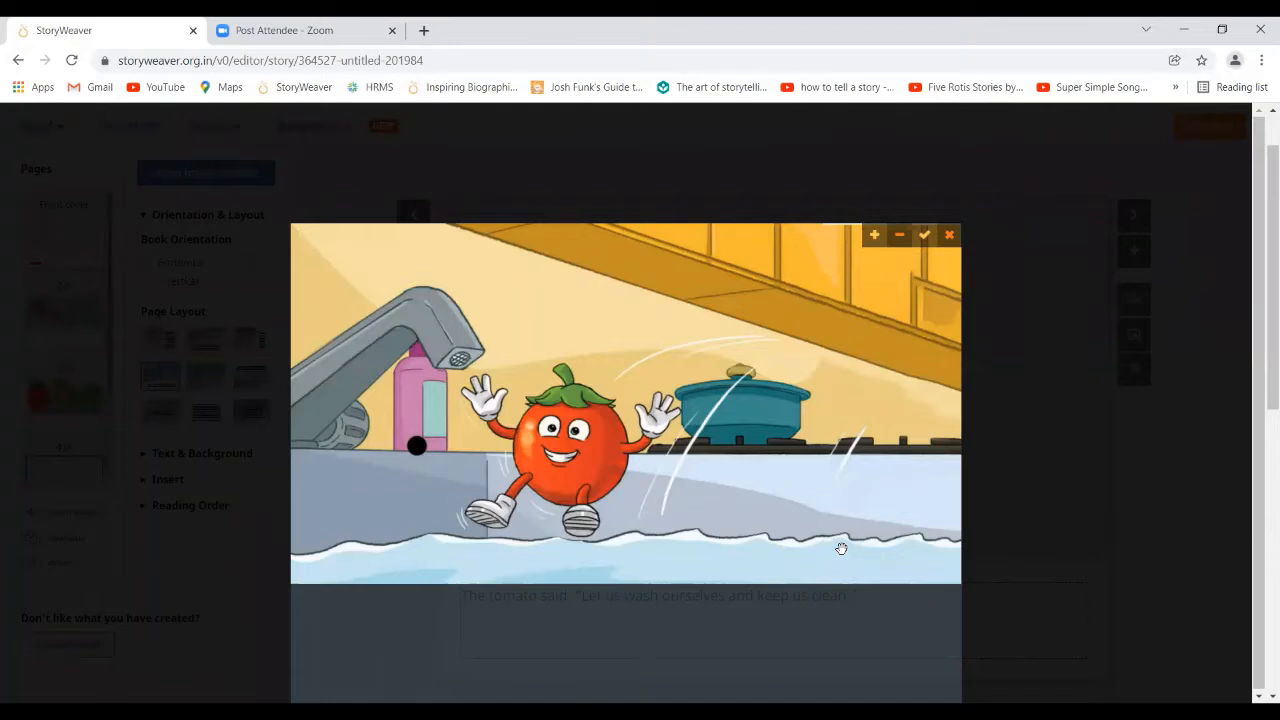
drag(841, 548, 835, 523)
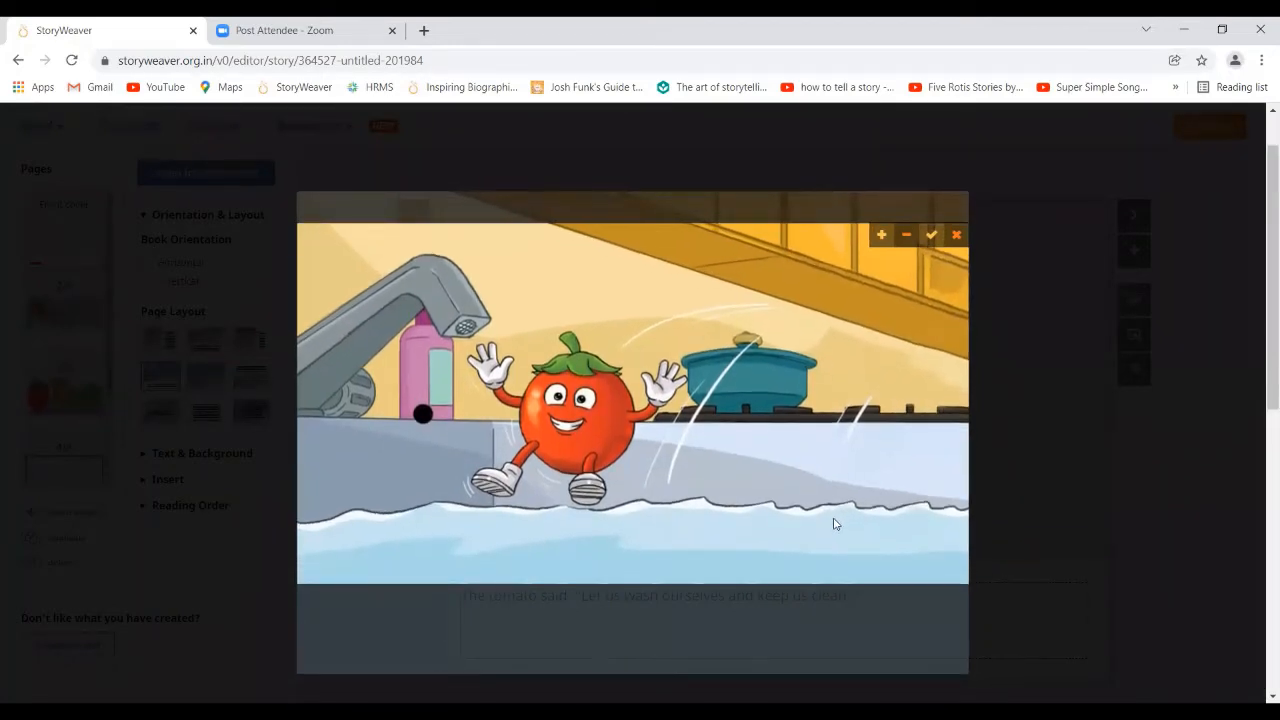
click(906, 243)
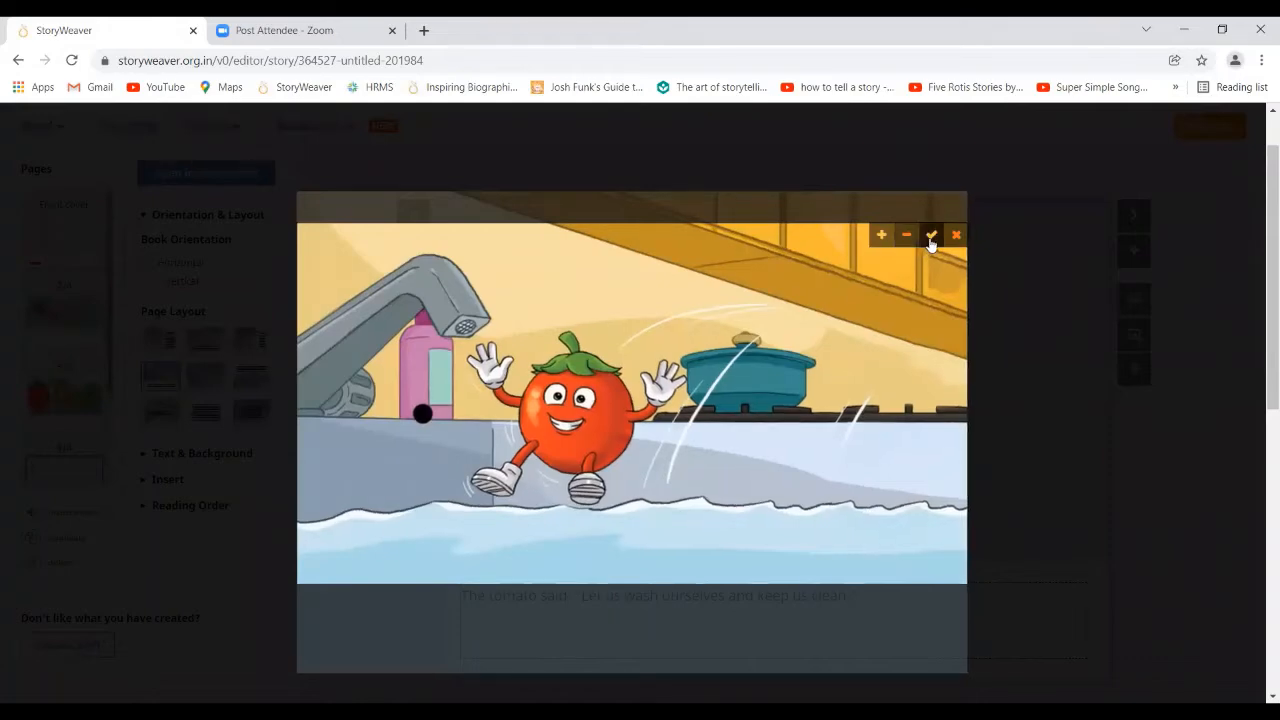
click(930, 237)
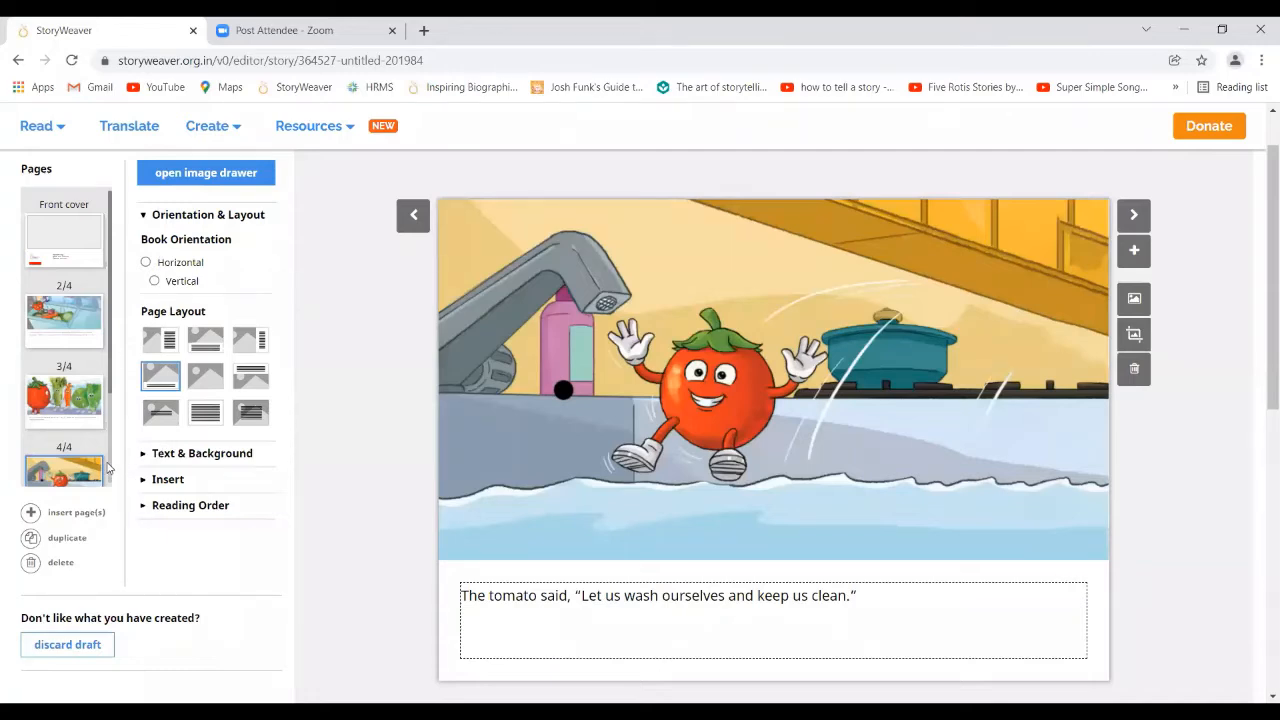
Insert one page after page 4 with the vegetables' line “There comes sister … to make a salad of us,” including the character's name.
scroll(112, 465, down, 2)
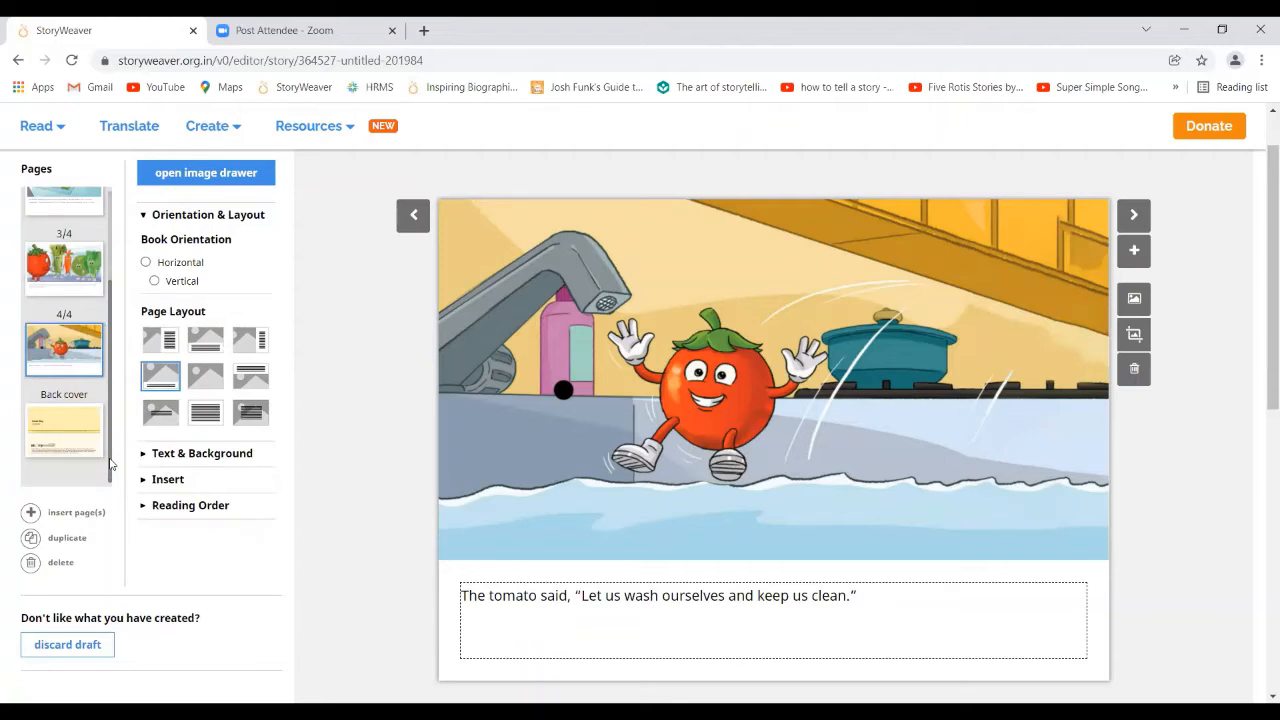
click(30, 514)
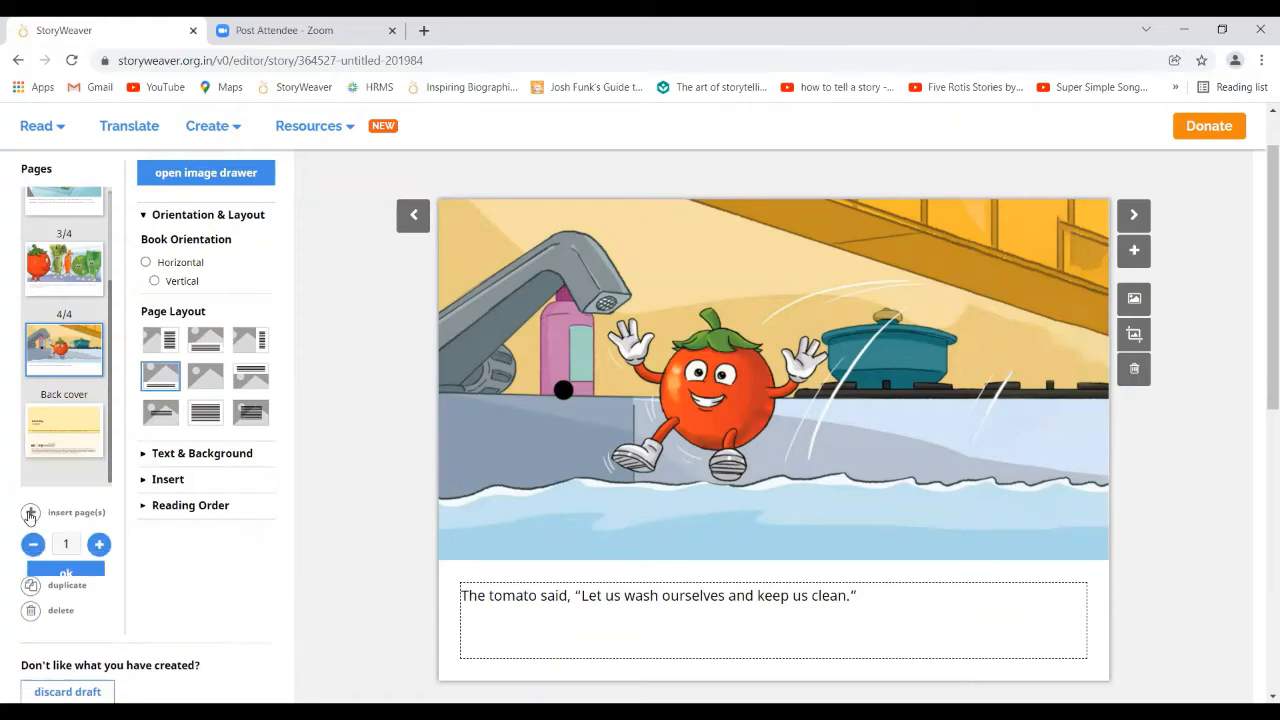
click(66, 574)
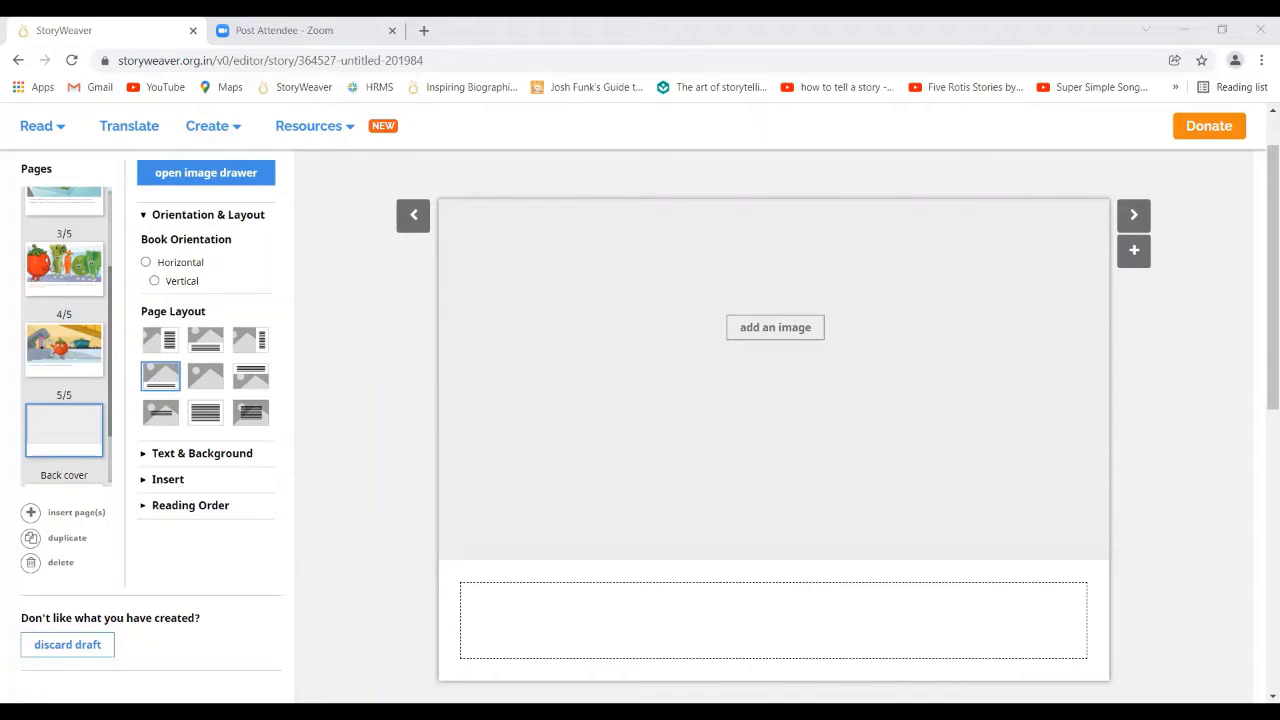
click(496, 610)
text(The vegetables said, "There comes sister Fathima to make a salad of us.")
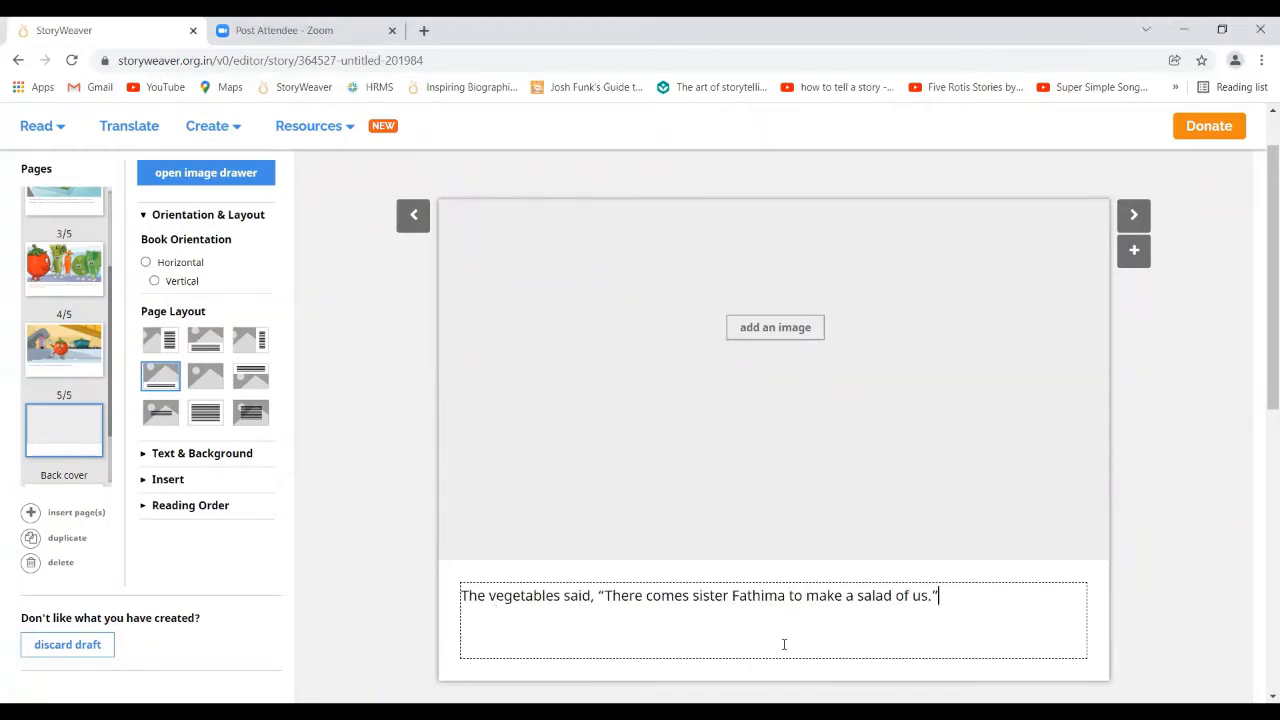
key(alt+Tab)
Search the image library for "two vegetables waving" to illustrate page 5.
click(771, 329)
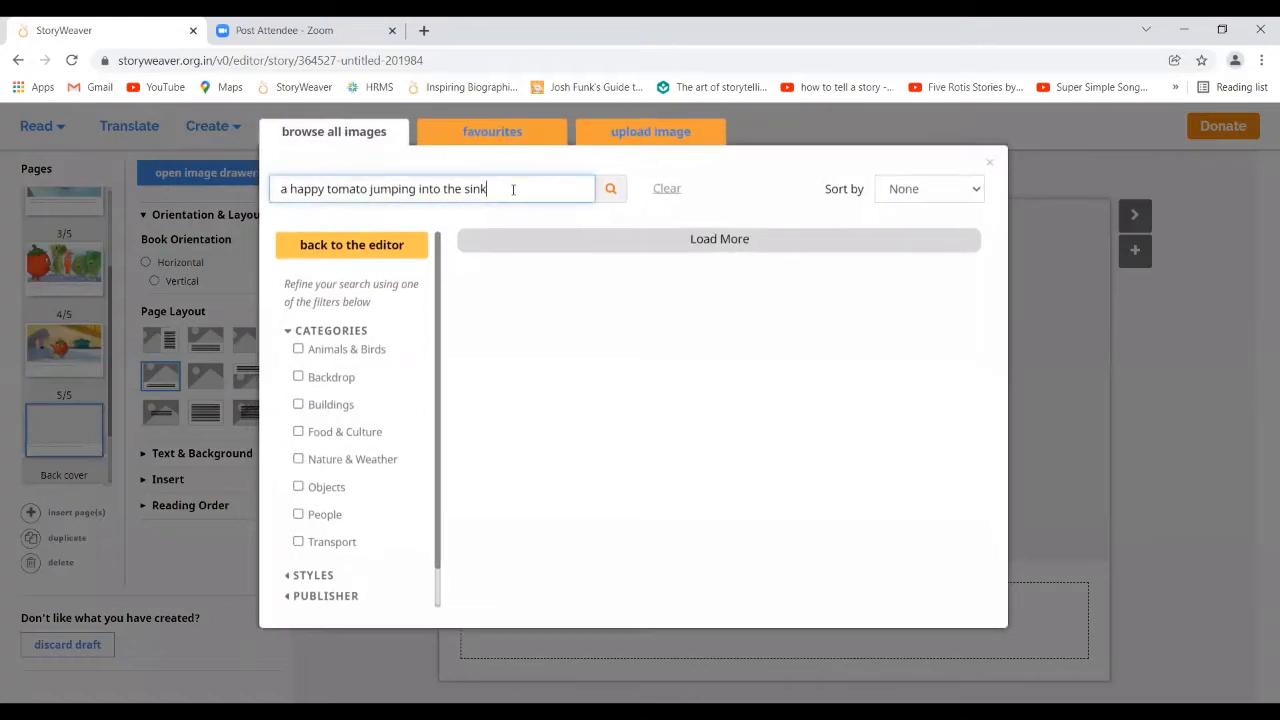
key(BackSpace)
key(BackSpace)
key(BackSpace)
key(BackSpace)
key(BackSpace)
key(BackSpace)
key(BackSpace)
key(BackSpace)
key(BackSpace)
key(BackSpace)
key(BackSpace)
key(BackSpace)
key(BackSpace)
key(BackSpace)
key(BackSpace)
key(BackSpace)
key(BackSpace)
key(BackSpace)
key(BackSpace)
key(BackSpace)
key(BackSpace)
key(BackSpace)
key(BackSpace)
key(BackSpace)
key(BackSpace)
key(BackSpace)
key(BackSpace)
key(BackSpace)
key(BackSpace)
key(BackSpace)
key(BackSpace)
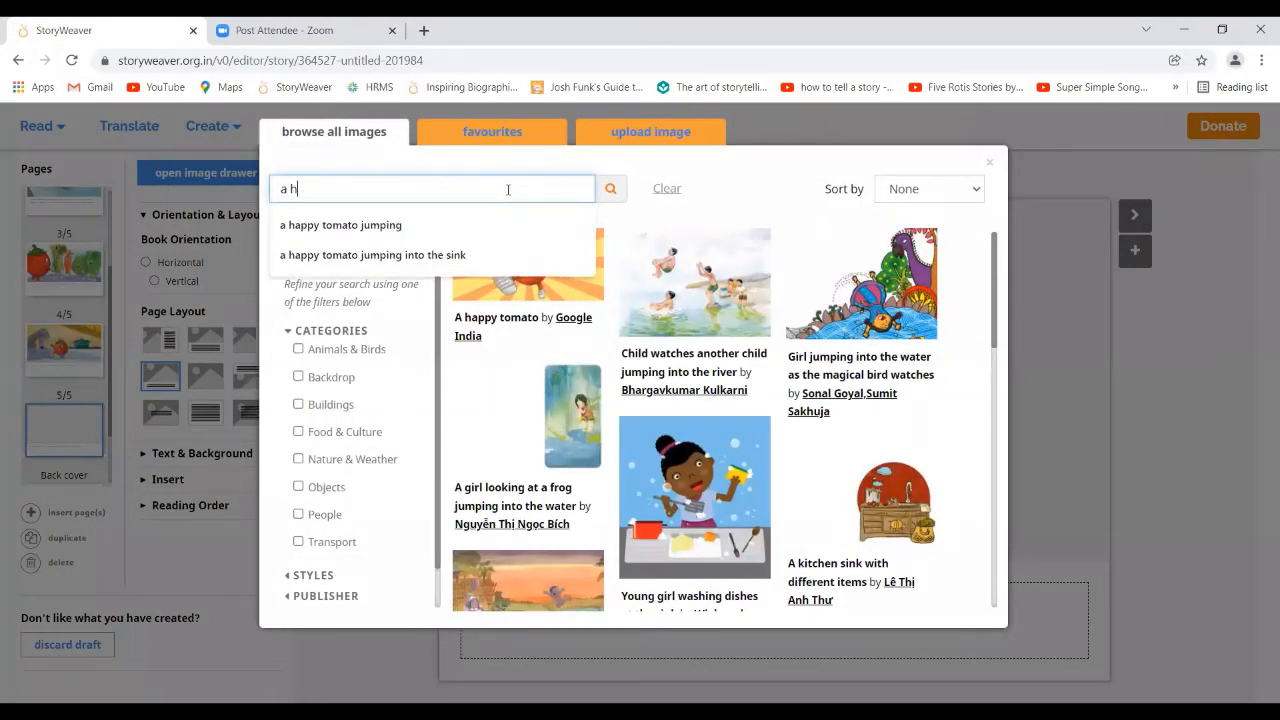
key(BackSpace)
key(BackSpace)
key(BackSpace)
text(two )
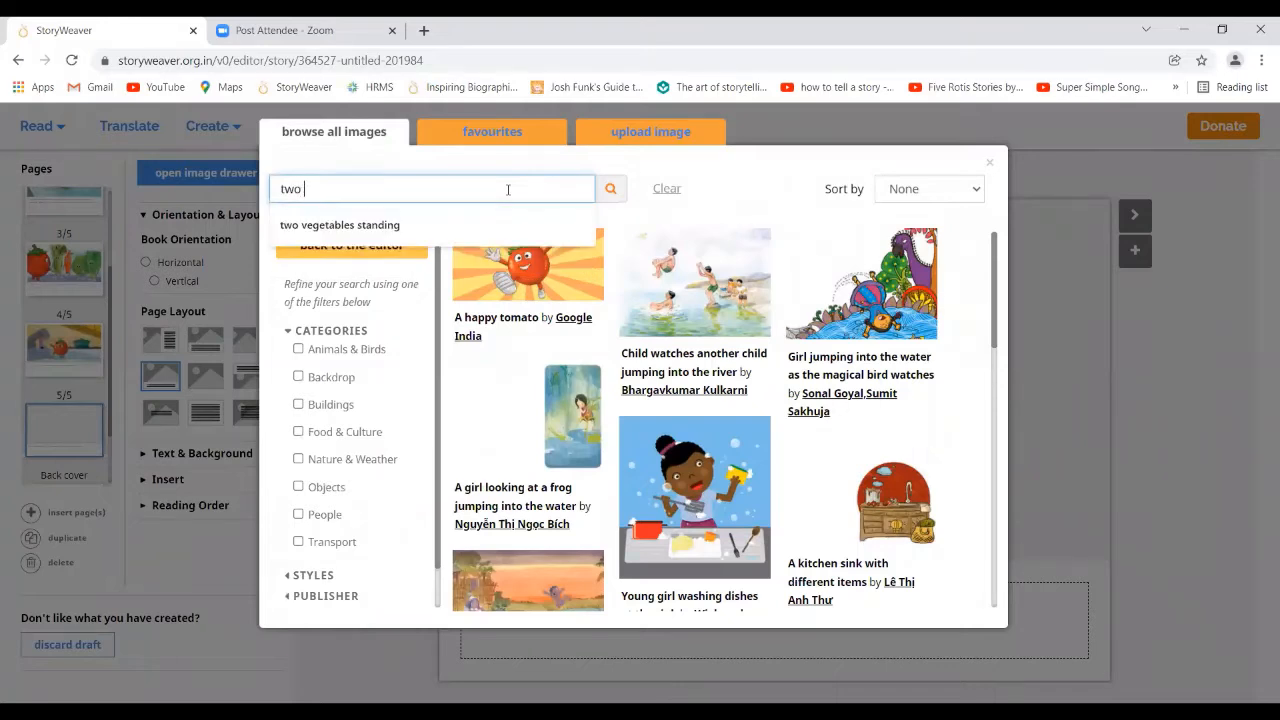
text(vegetables waving)
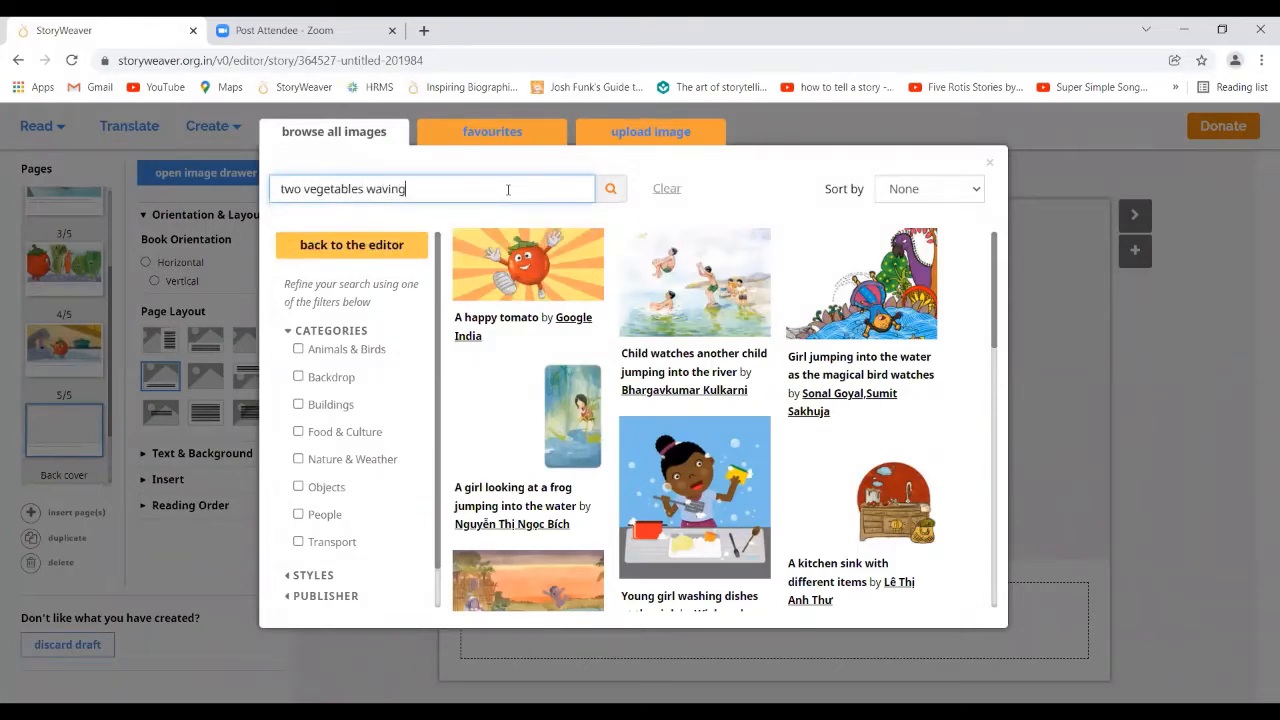
click(610, 191)
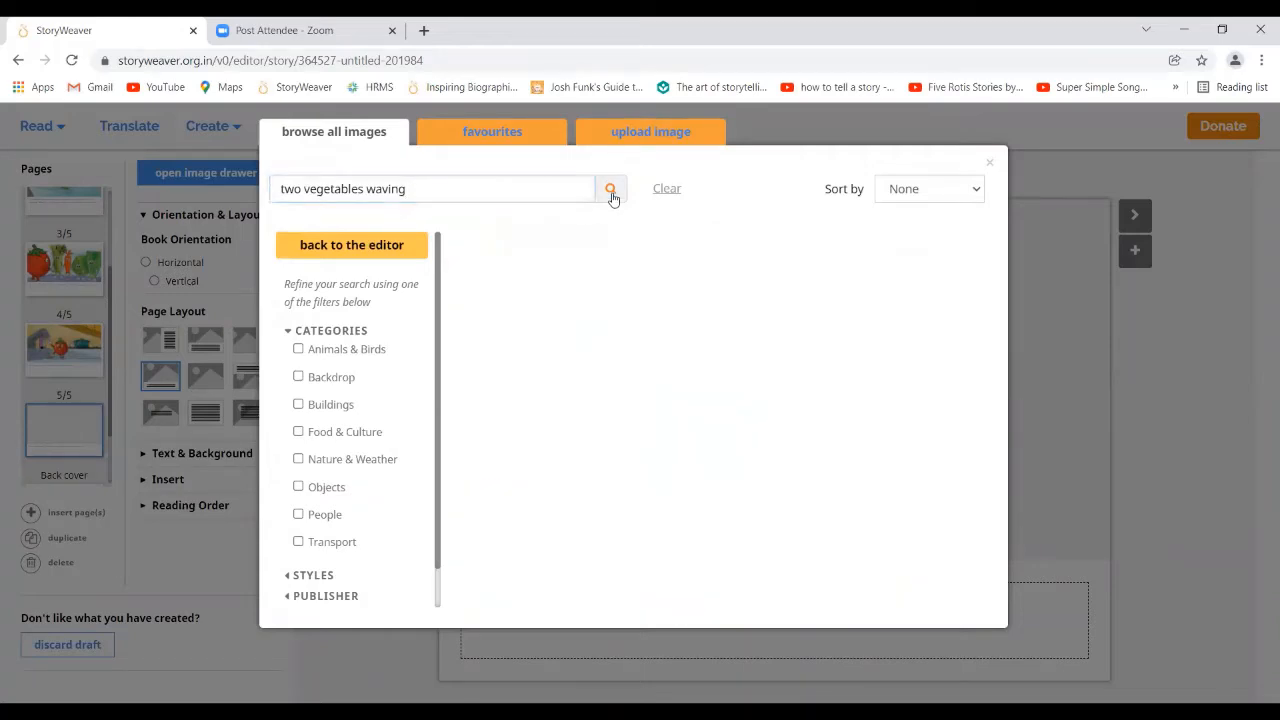
Add the image "Two vegetables waving" to page 5, cropped to show both vegetables' faces and waving hands.
mouse_move(546, 314)
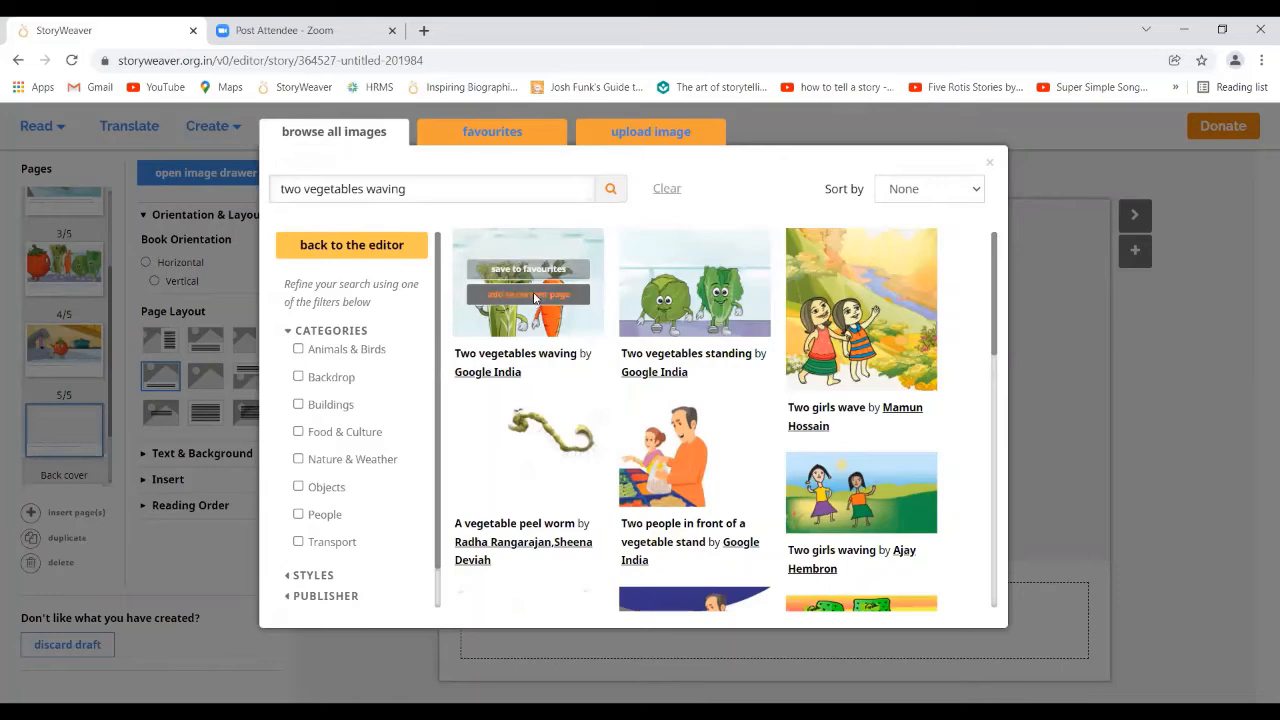
click(534, 296)
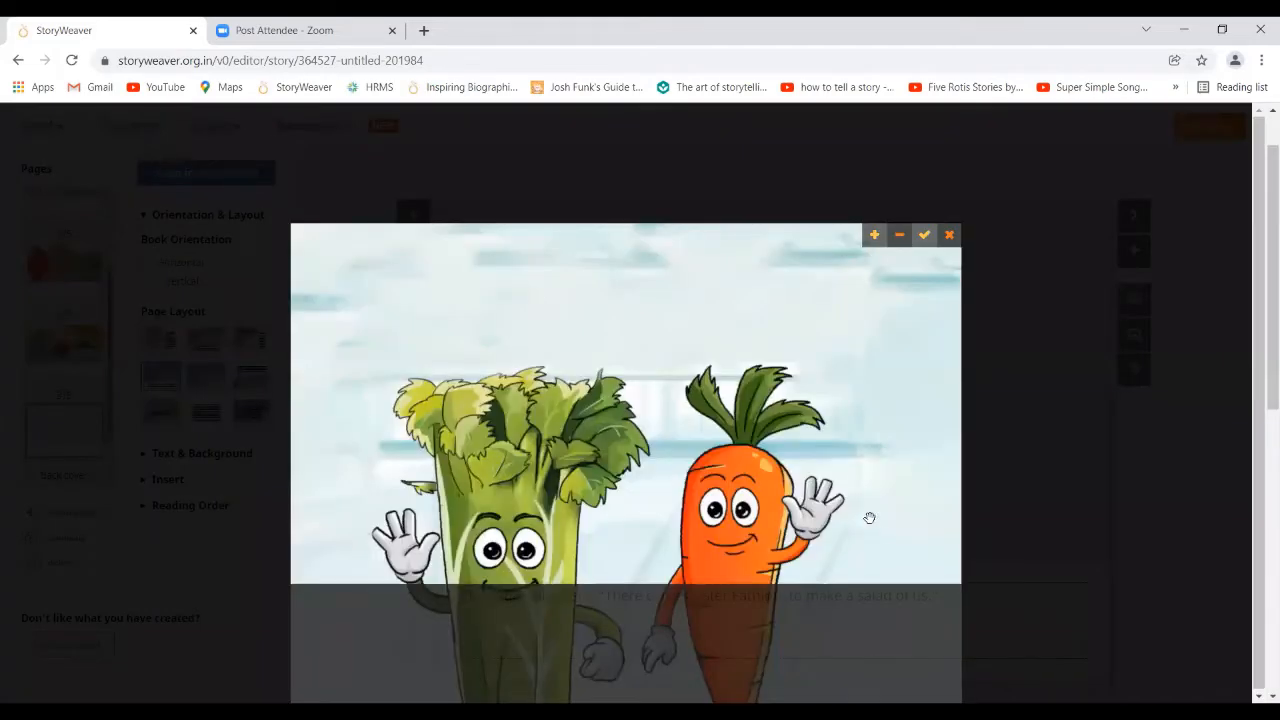
drag(875, 533, 863, 374)
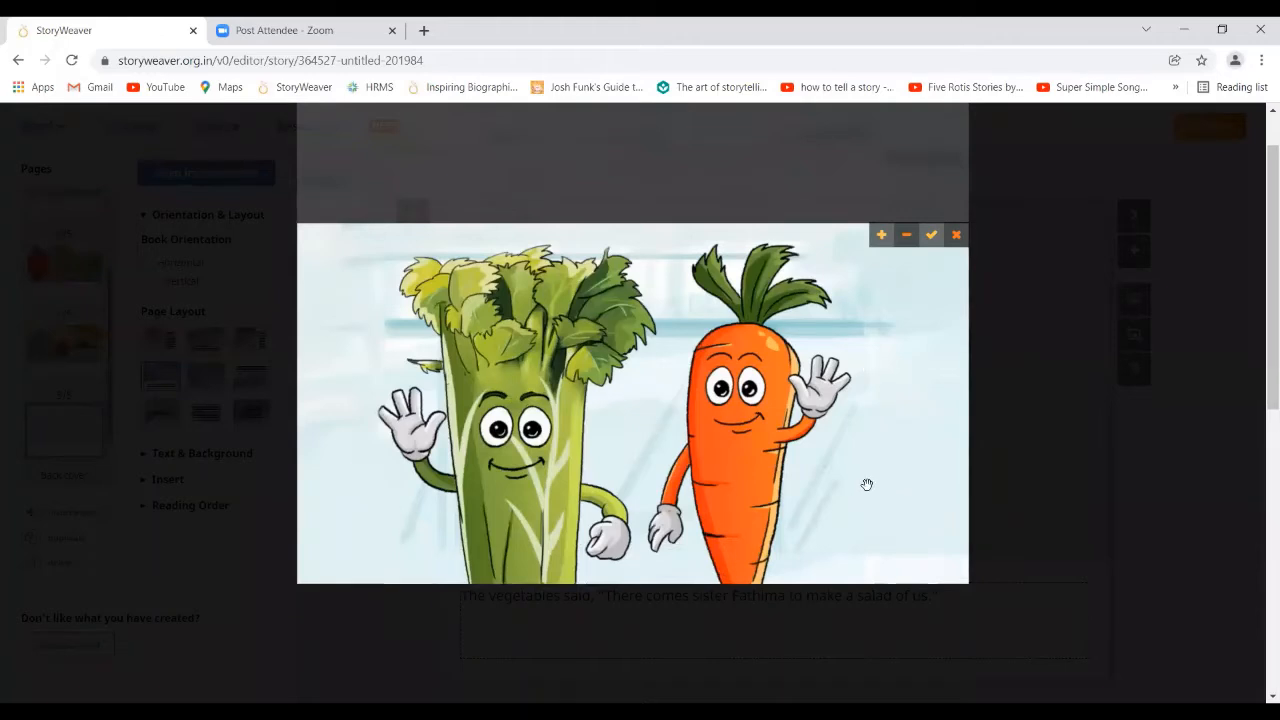
click(905, 238)
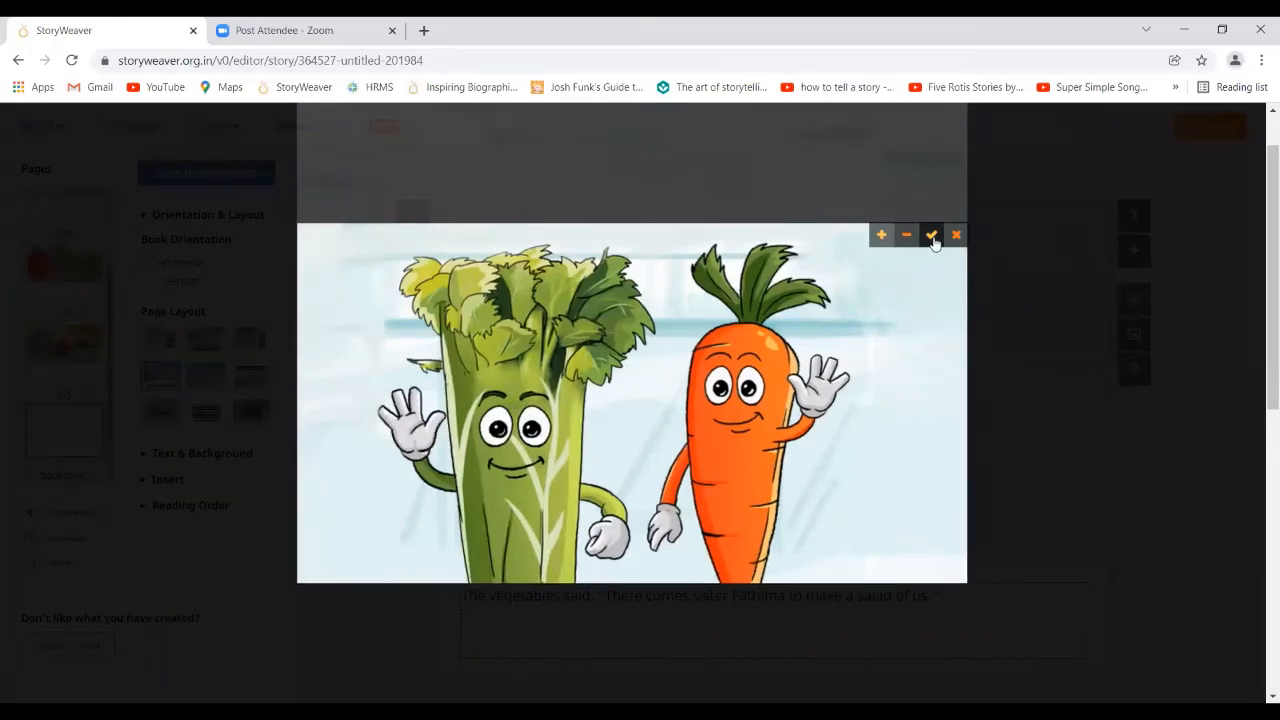
click(931, 235)
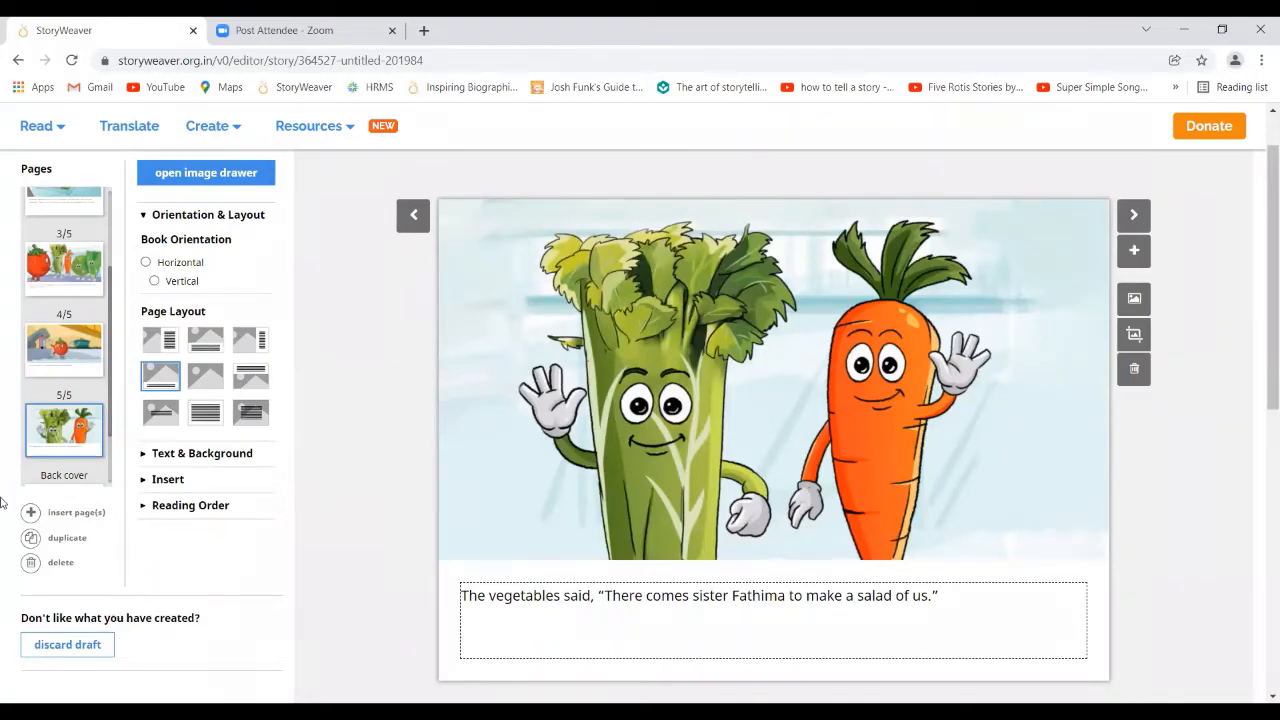
Insert one page after page 5 with the line “… cut all the vegetables and made a salad.”, starting with the character's name.
scroll(110, 476, down, 1)
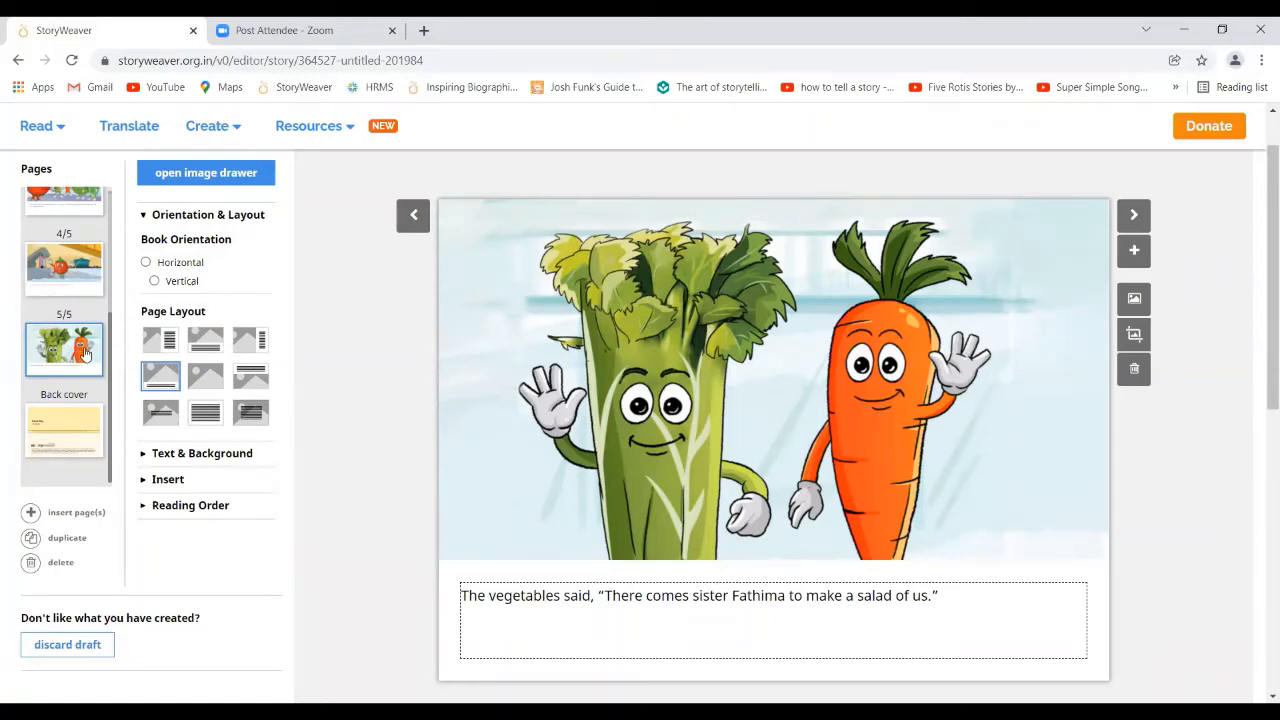
click(32, 514)
click(70, 568)
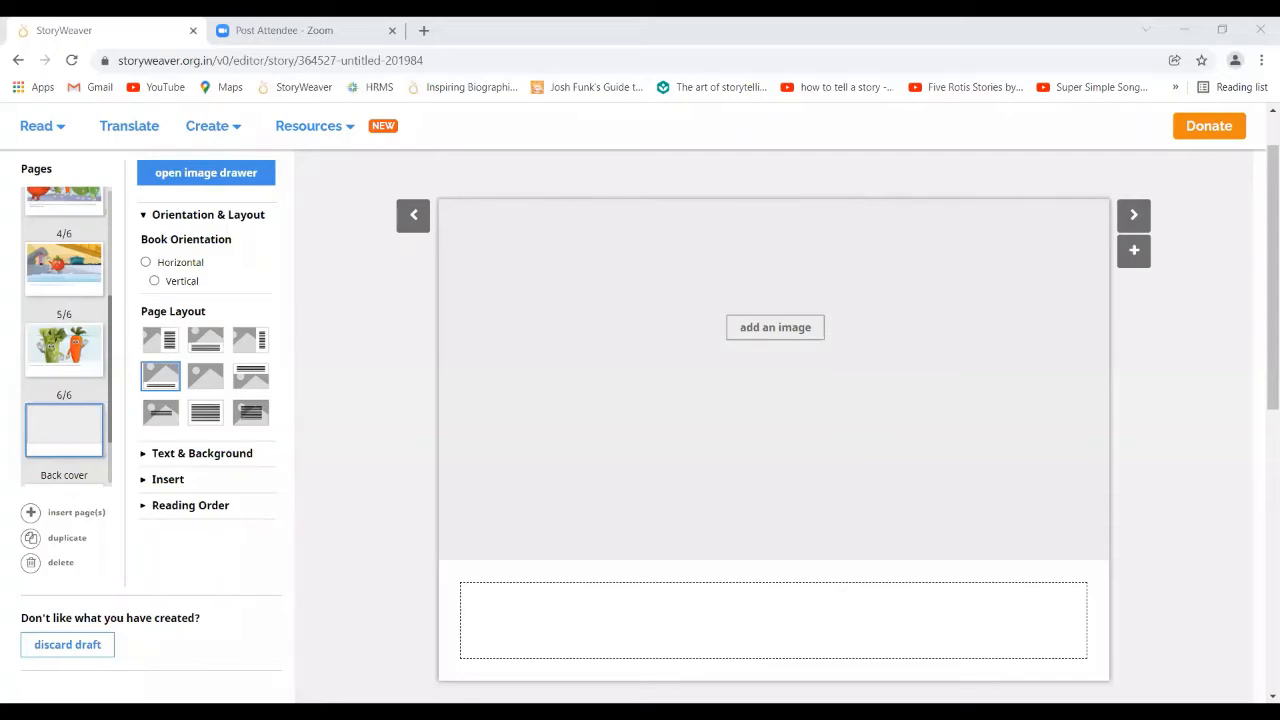
click(493, 598)
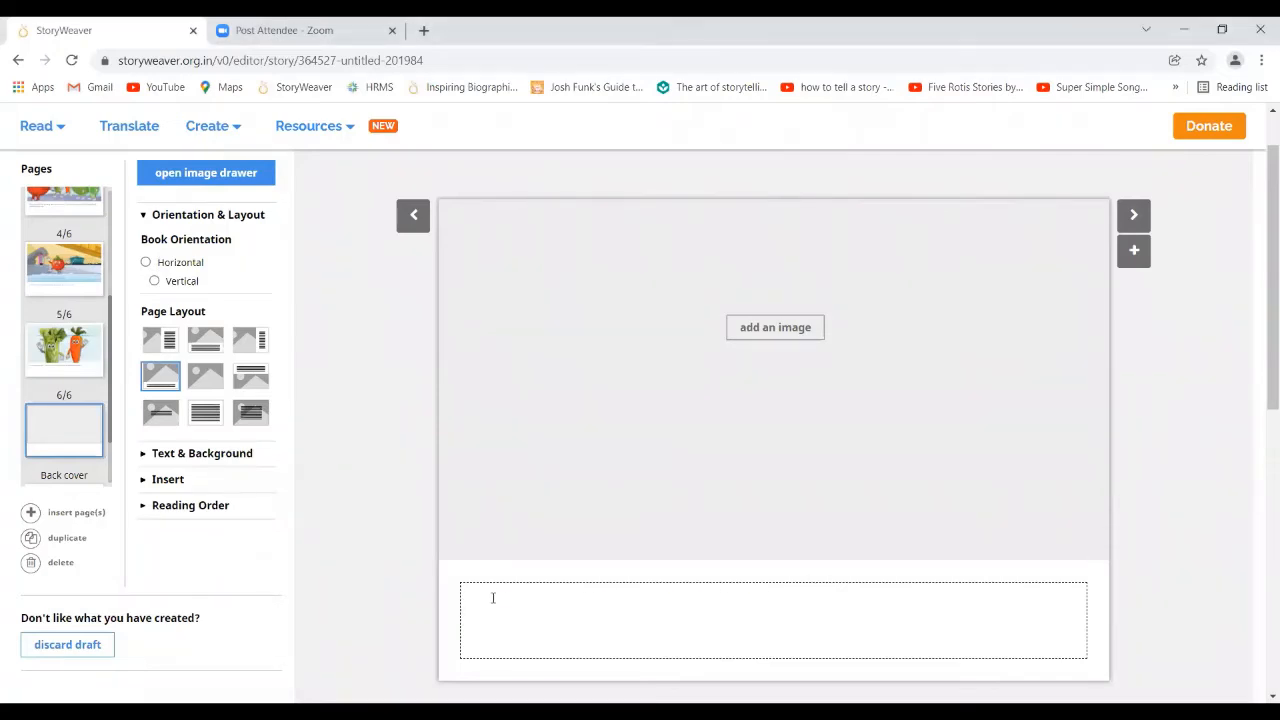
text(Fathima cut all the vegetables and made a salad.)
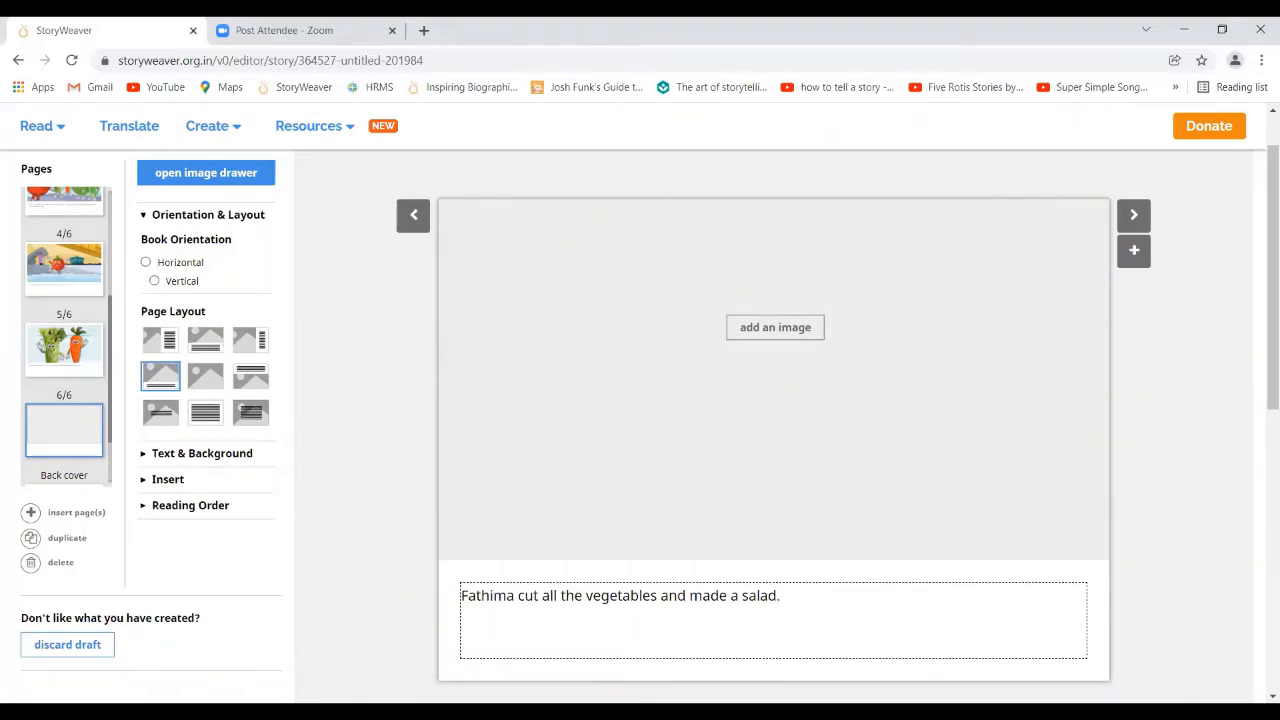
key(alt+Tab)
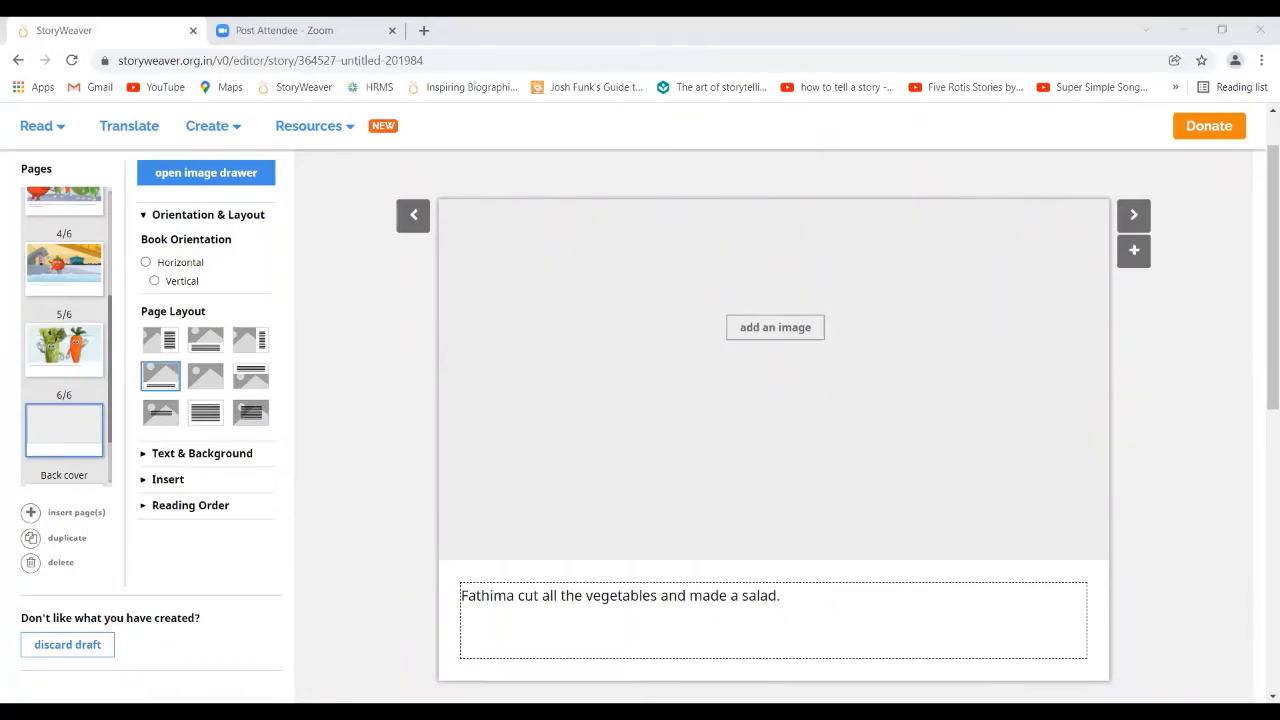
key(alt+Tab)
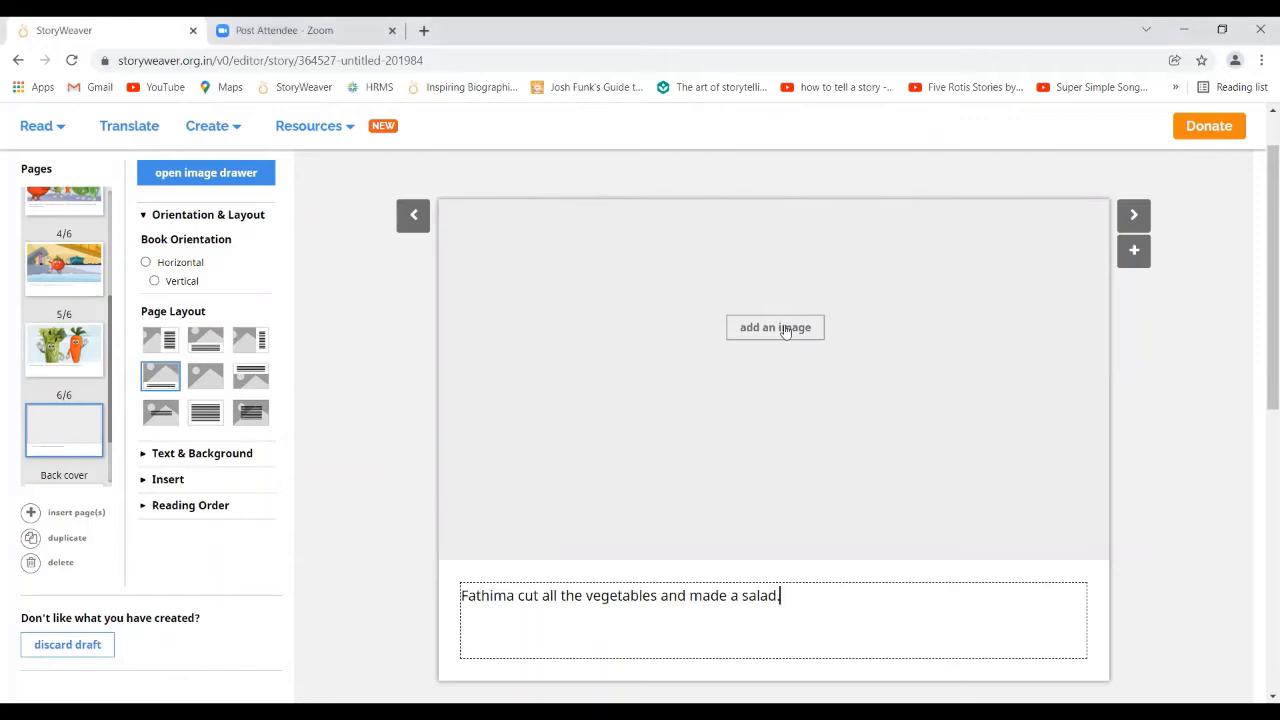
Search the image library for "an adult cutting vegetables" to illustrate page 6.
click(786, 330)
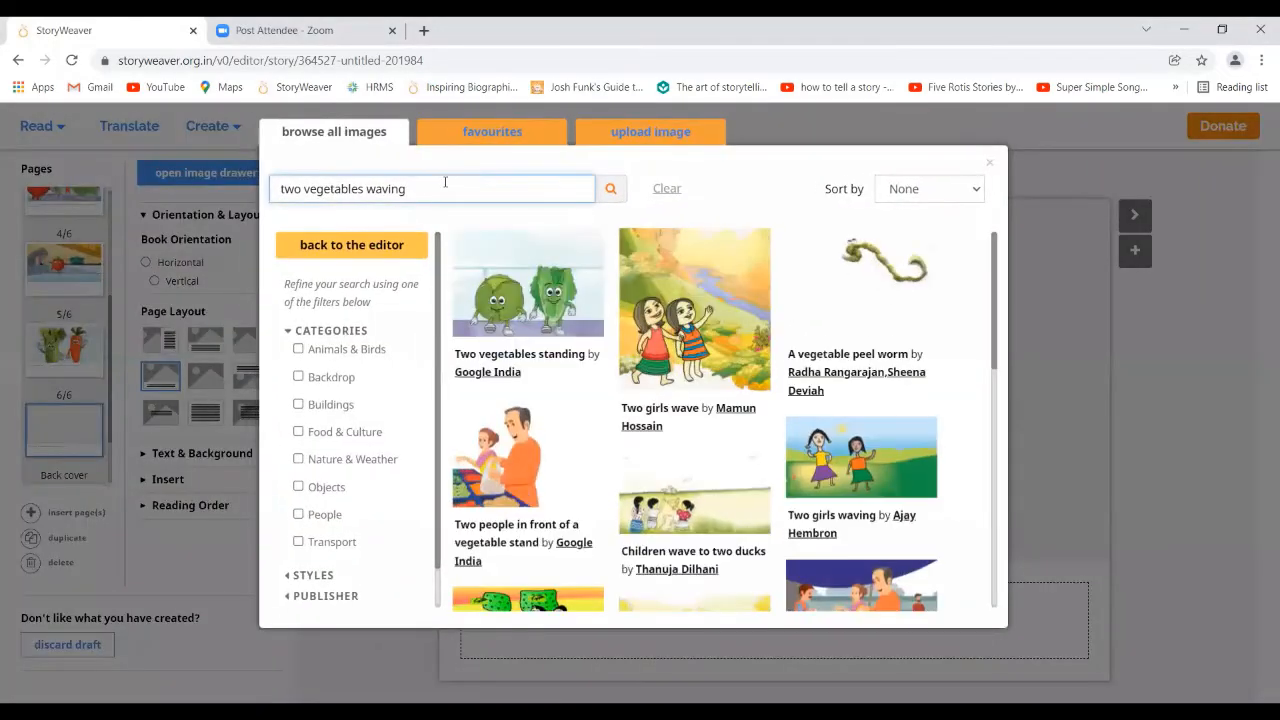
key(BackSpace)
key(BackSpace)
key(BackSpace)
key(BackSpace)
key(BackSpace)
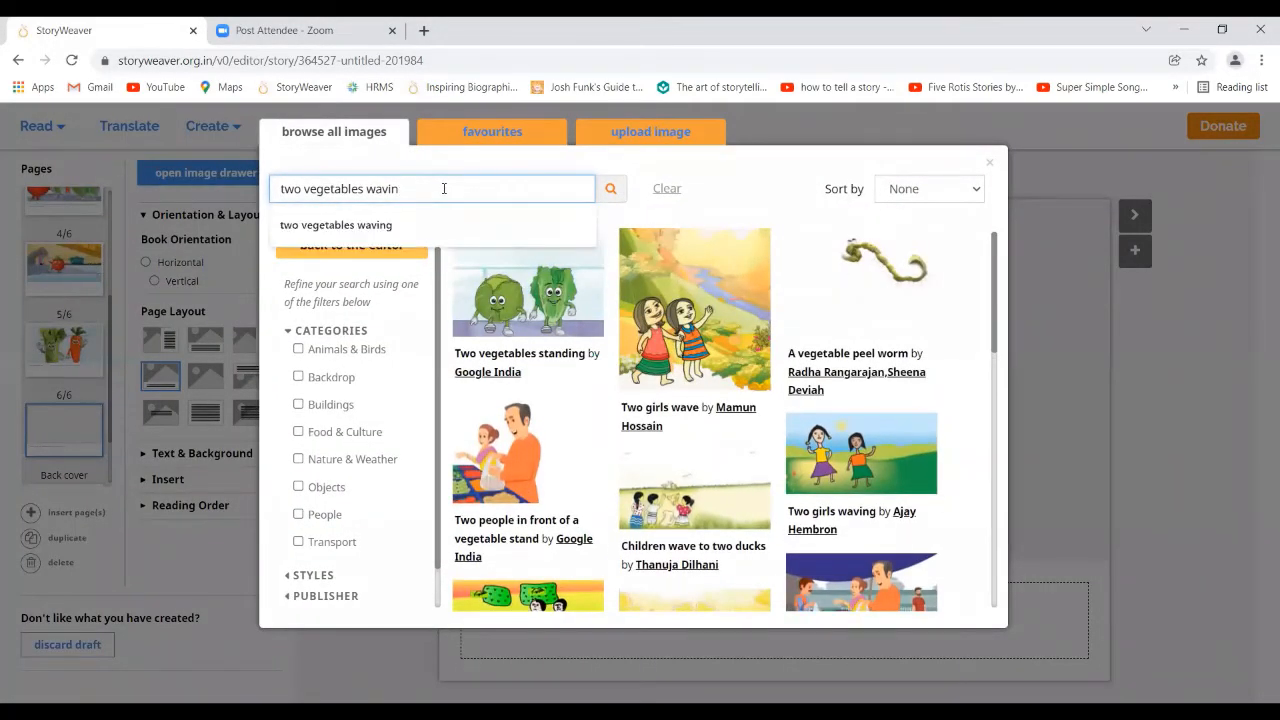
key(ctrl+a)
key(BackSpace)
text(a)
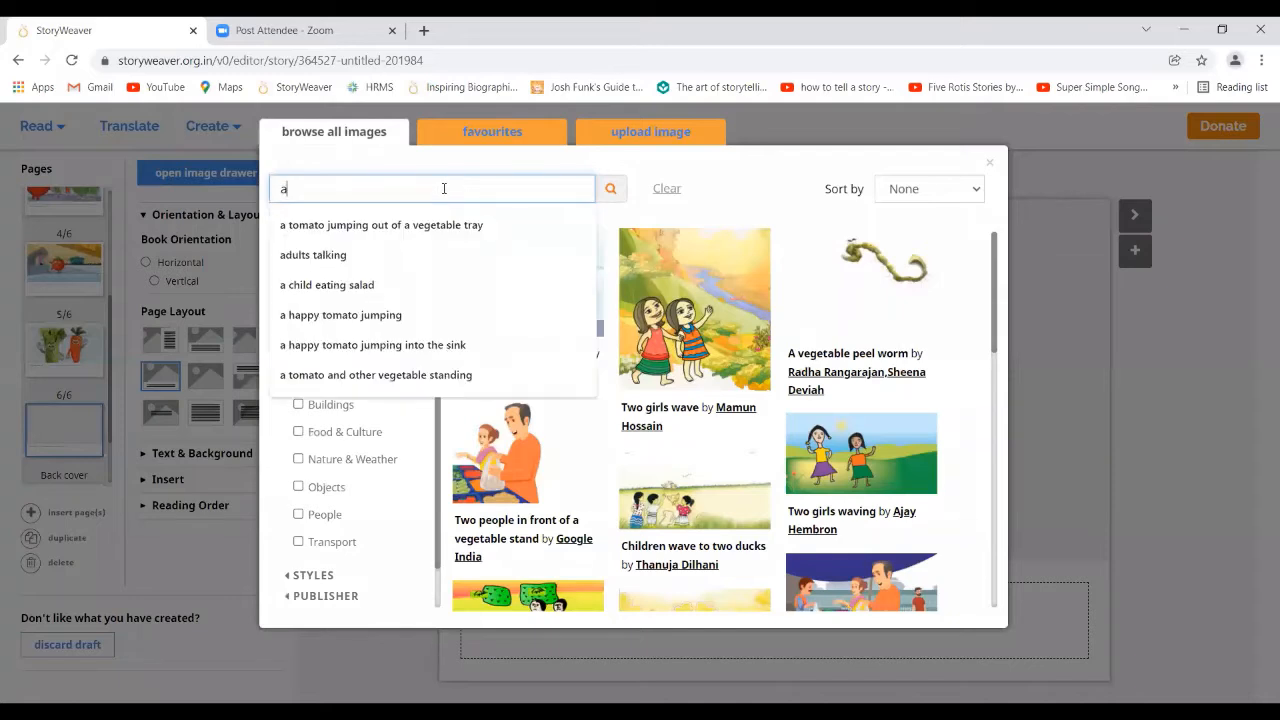
text(n adult cutt)
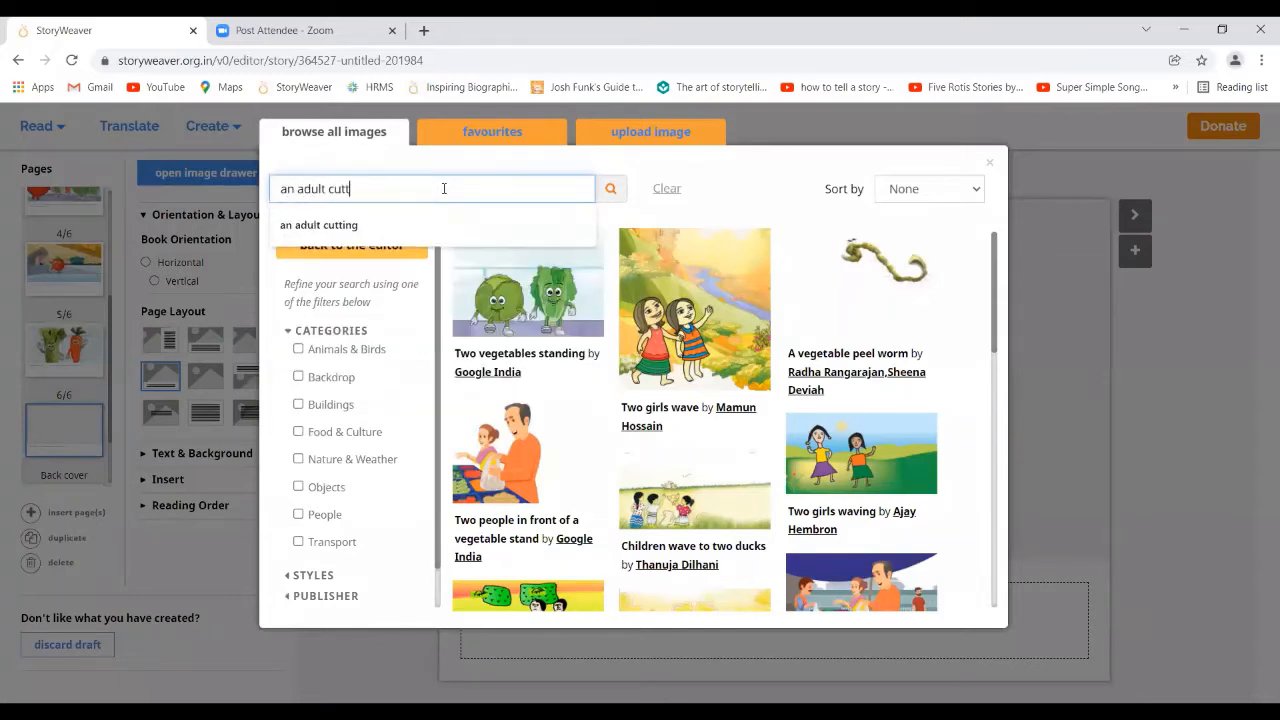
text(ing veg)
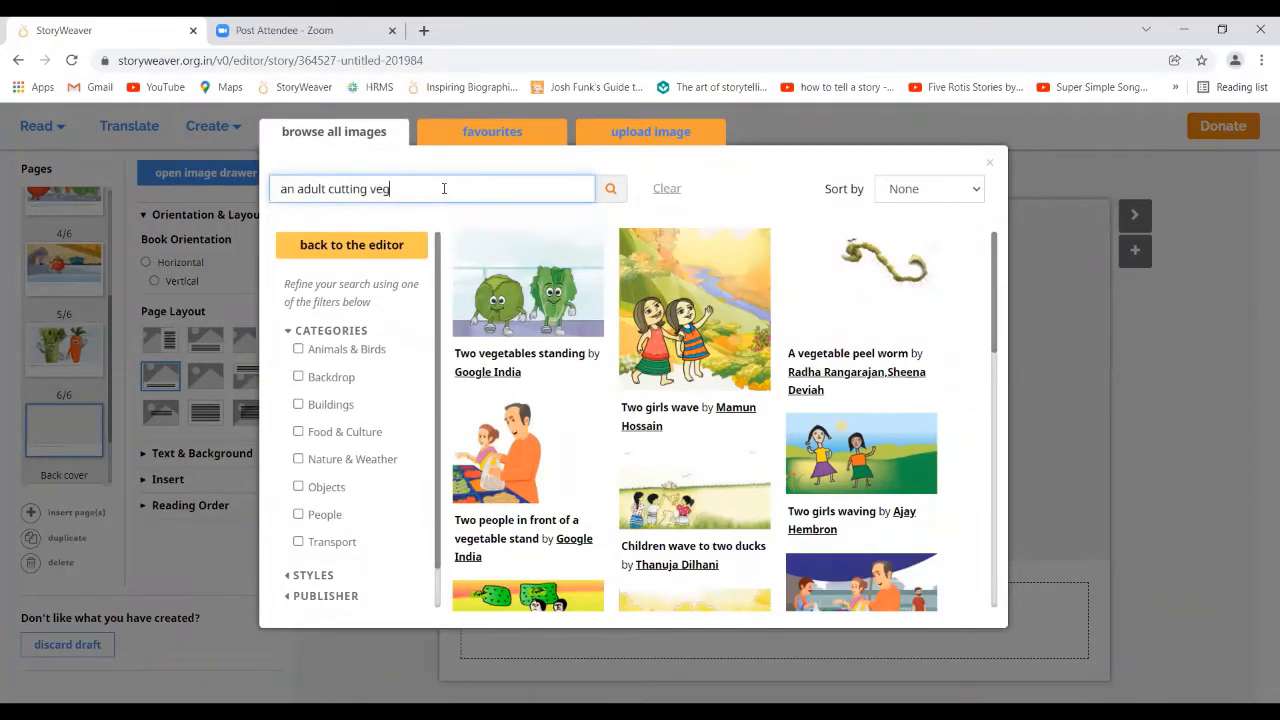
text(etables)
click(610, 190)
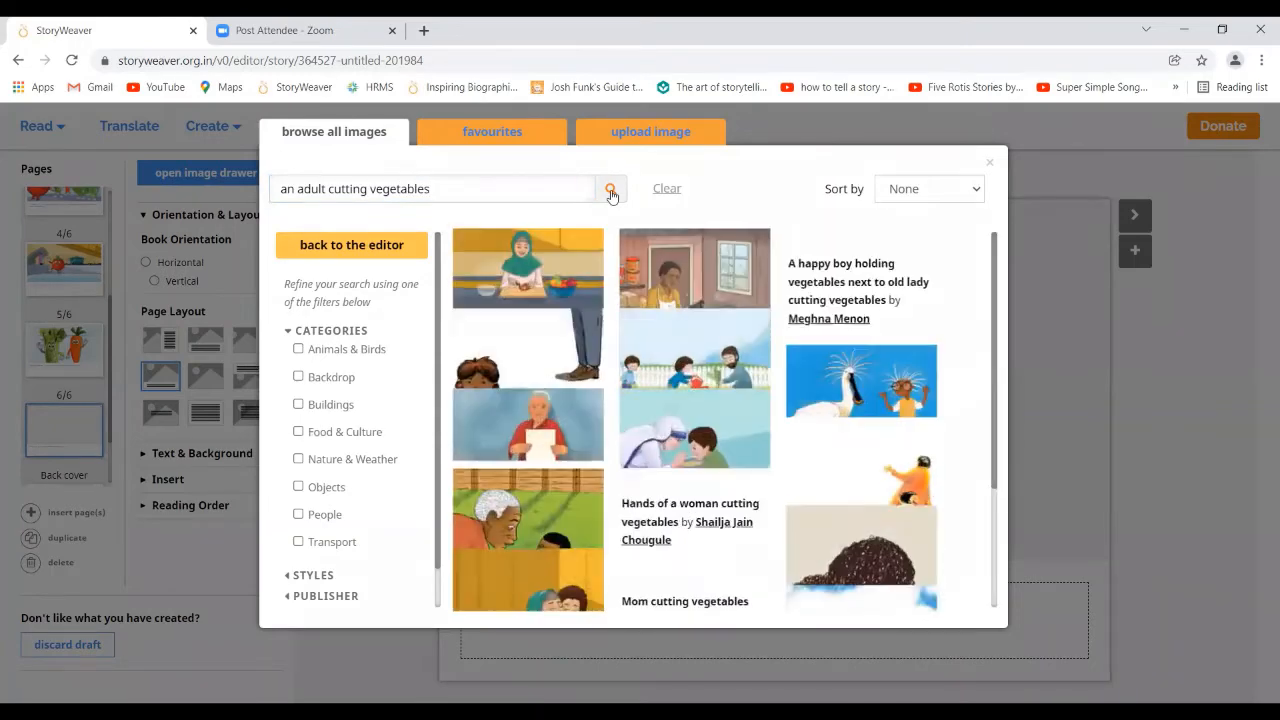
Add the image "An adult cutting vegetables" to page 6 with its default crop.
mouse_move(543, 270)
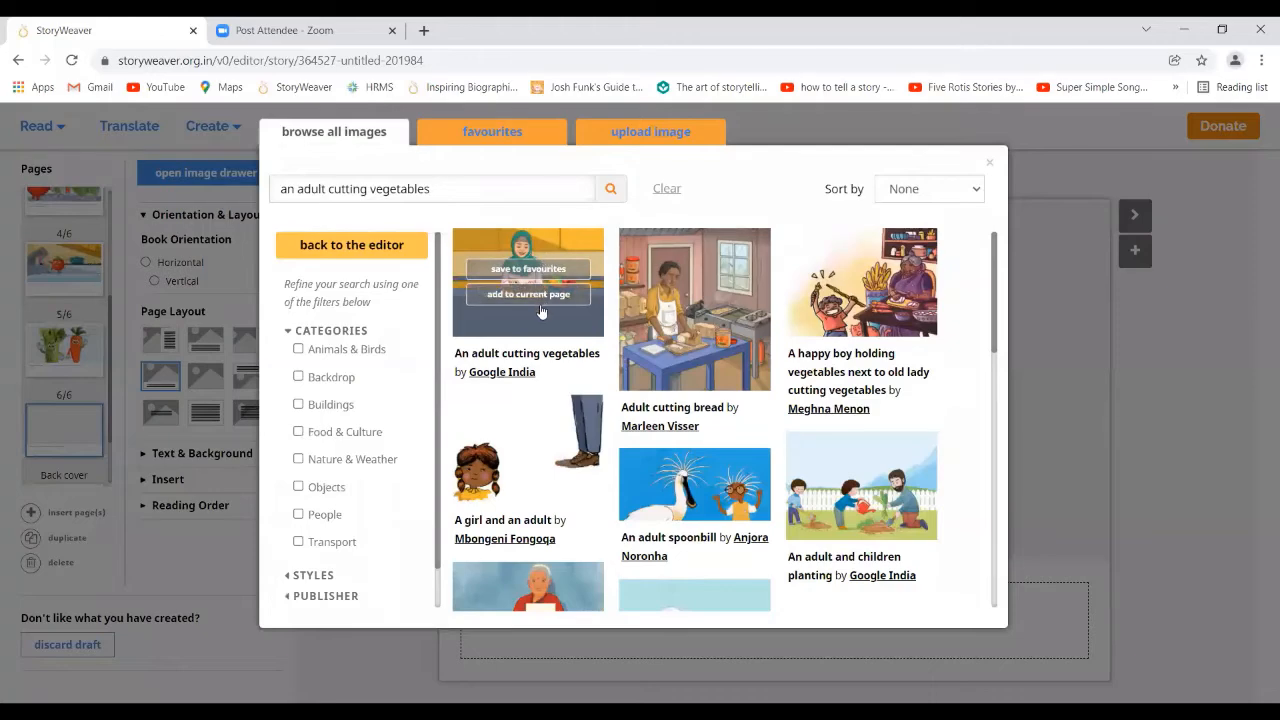
click(529, 295)
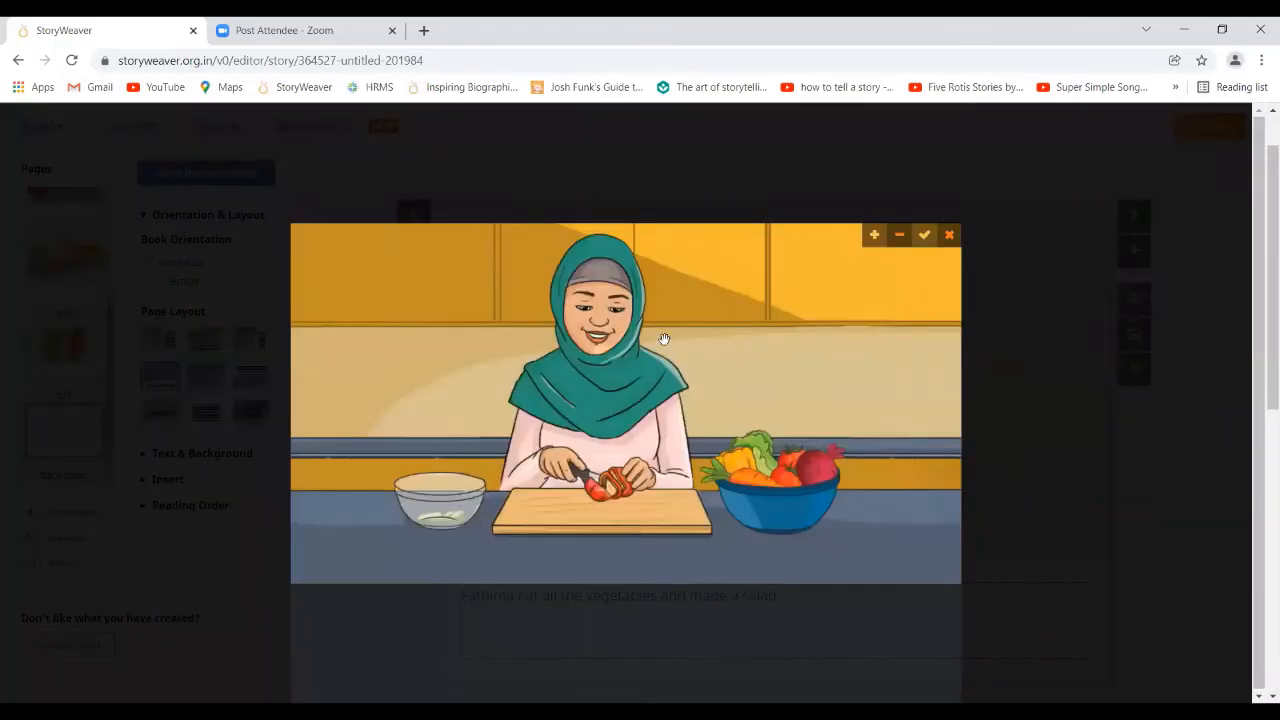
click(924, 240)
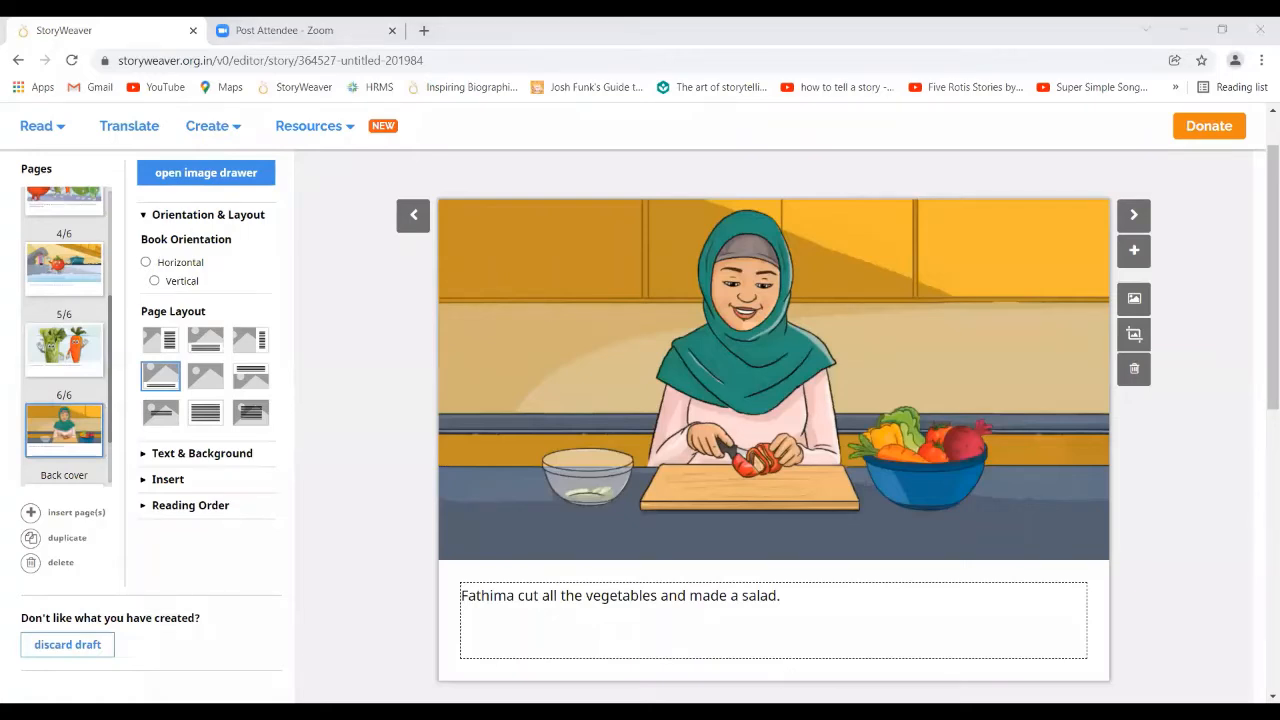
Insert one page after page 6 with the line “… ate the salad happily.”, starting with the child character's name.
click(169, 590)
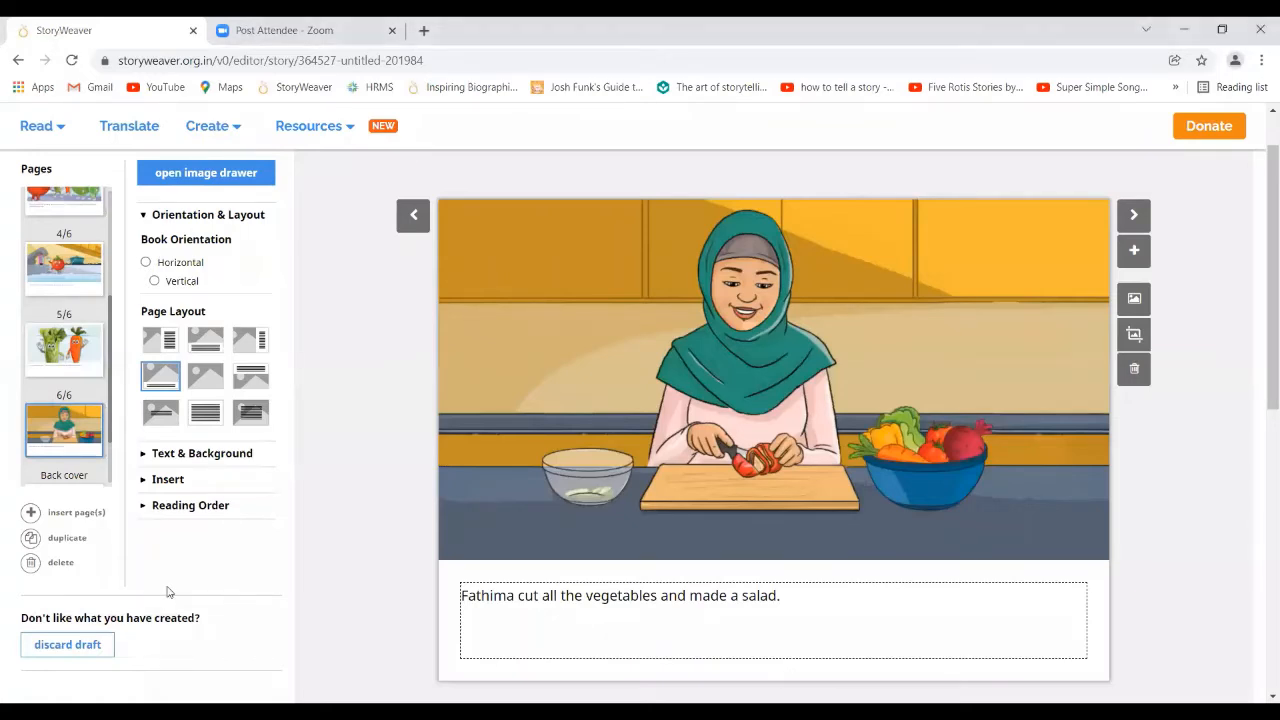
click(32, 514)
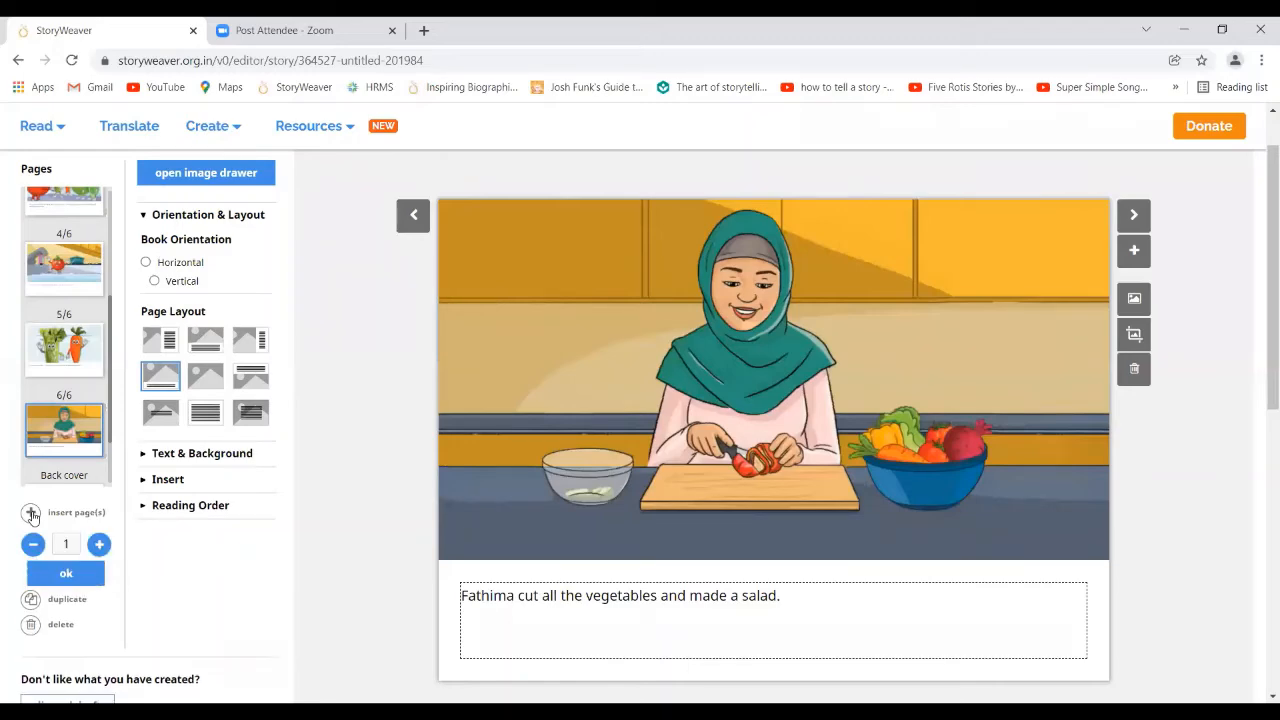
click(66, 574)
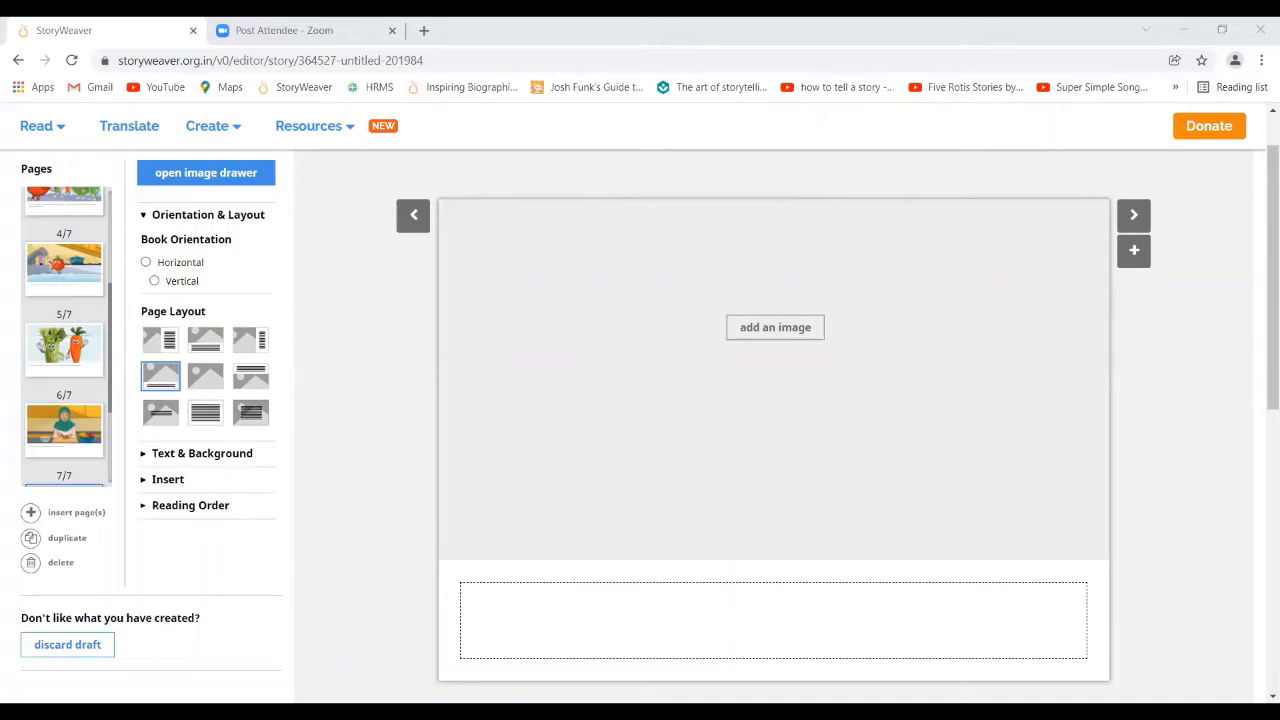
click(506, 612)
text(Kabir ate the salad happily.)
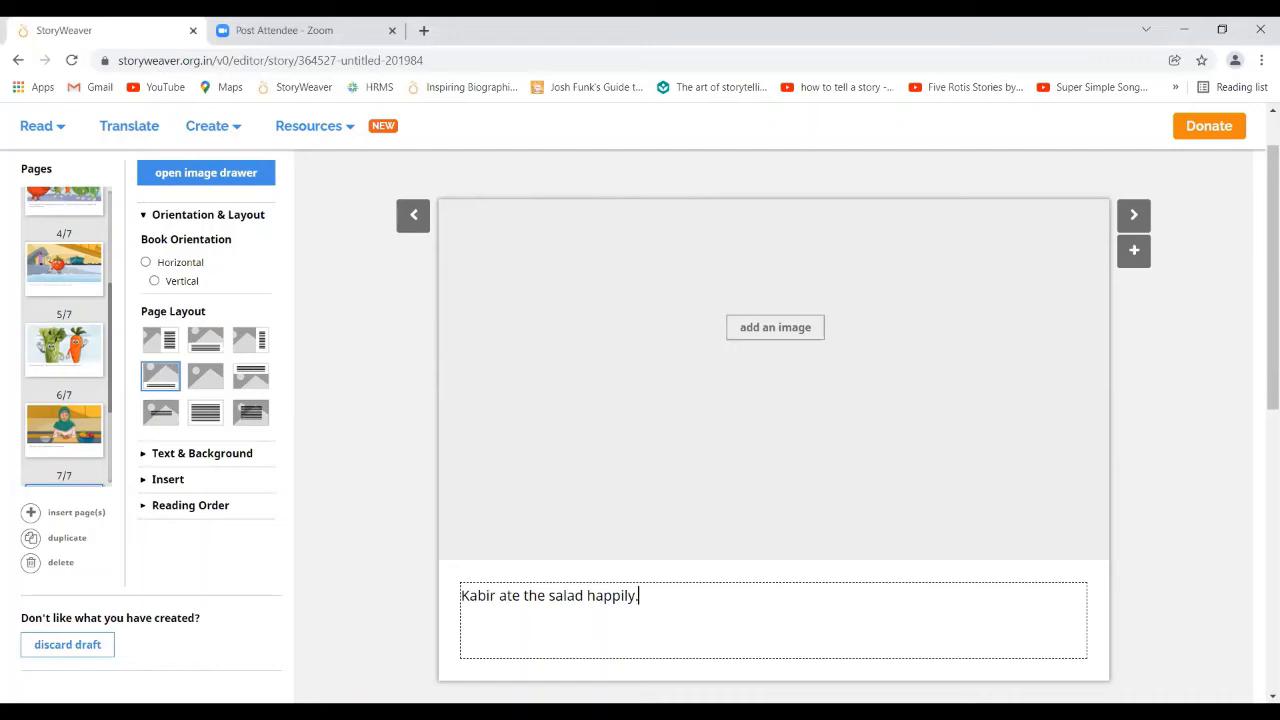
key(alt+Tab)
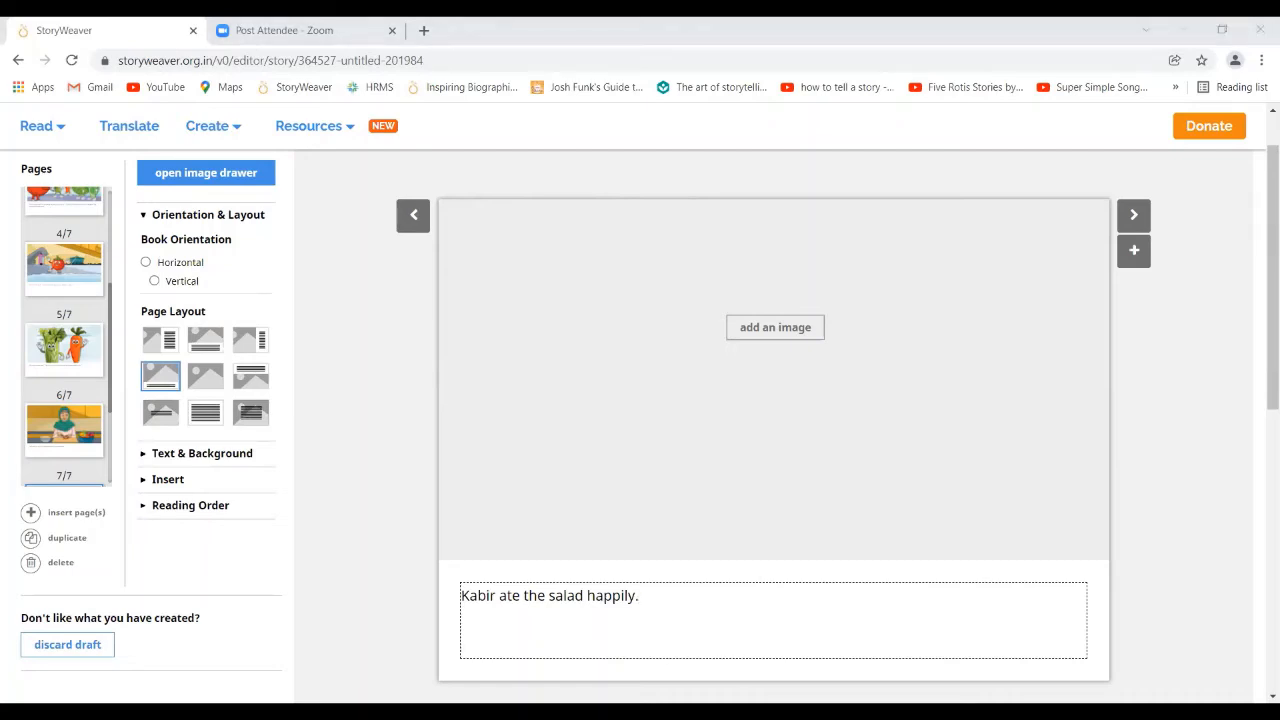
Search the image library for "a child eating a salad" to illustrate page 7.
click(814, 351)
click(775, 330)
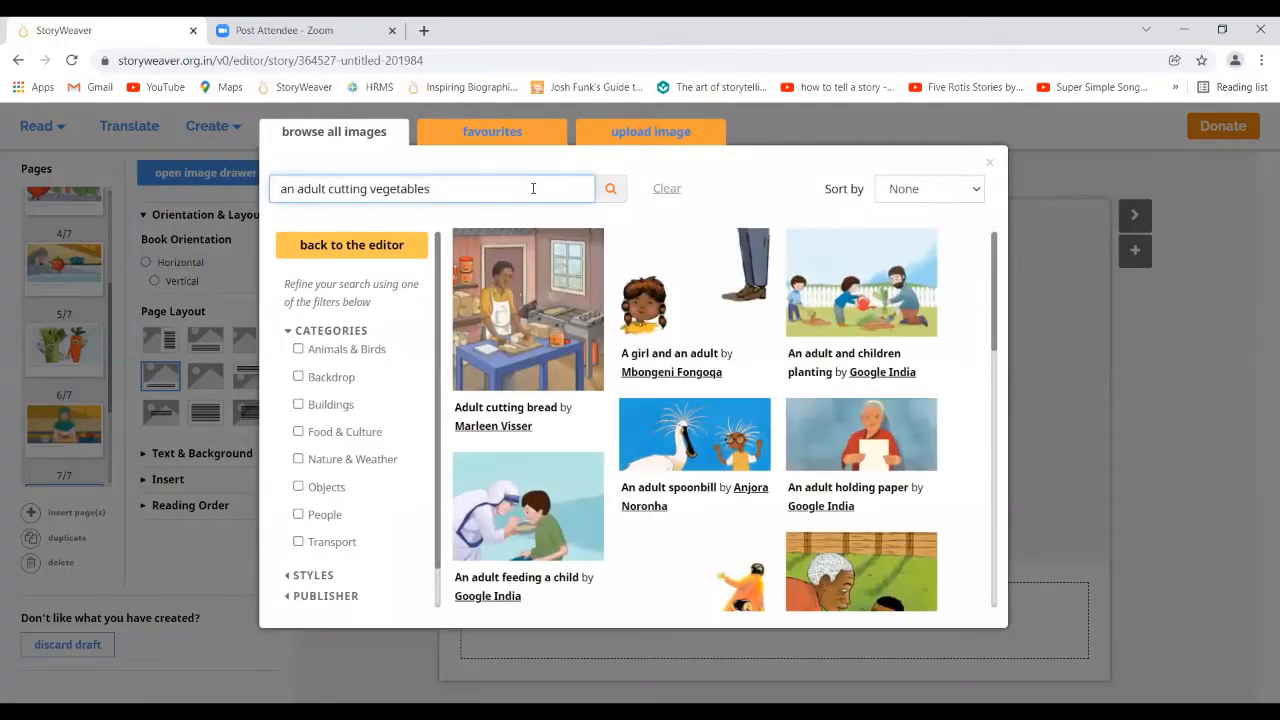
click(533, 188)
key(BackSpace)
key(BackSpace)
key(BackSpace)
key(BackSpace)
key(BackSpace)
key(BackSpace)
key(BackSpace)
key(BackSpace)
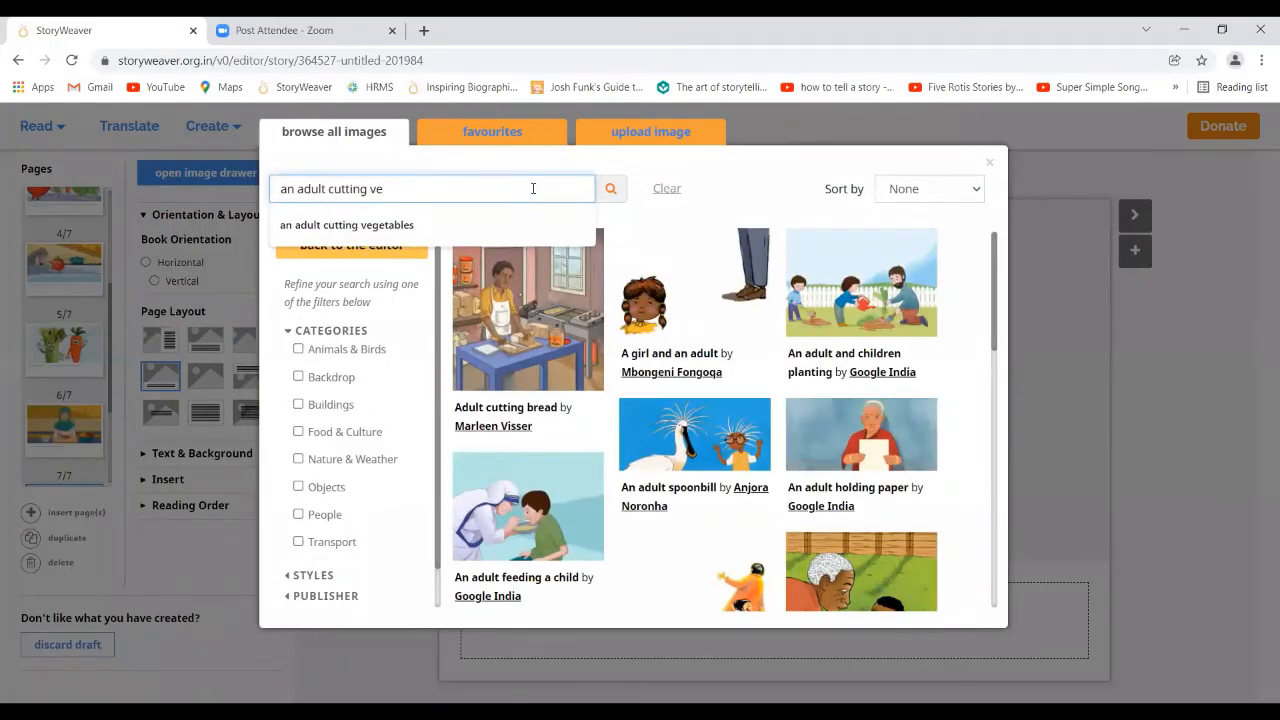
key(BackSpace)
key(BackSpace)
key(BackSpace)
key(BackSpace)
key(BackSpace)
key(BackSpace)
key(BackSpace)
key(BackSpace)
key(BackSpace)
key(BackSpace)
key(BackSpace)
key(BackSpace)
key(BackSpace)
key(BackSpace)
key(BackSpace)
key(BackSpace)
key(BackSpace)
key(BackSpace)
text(child ea)
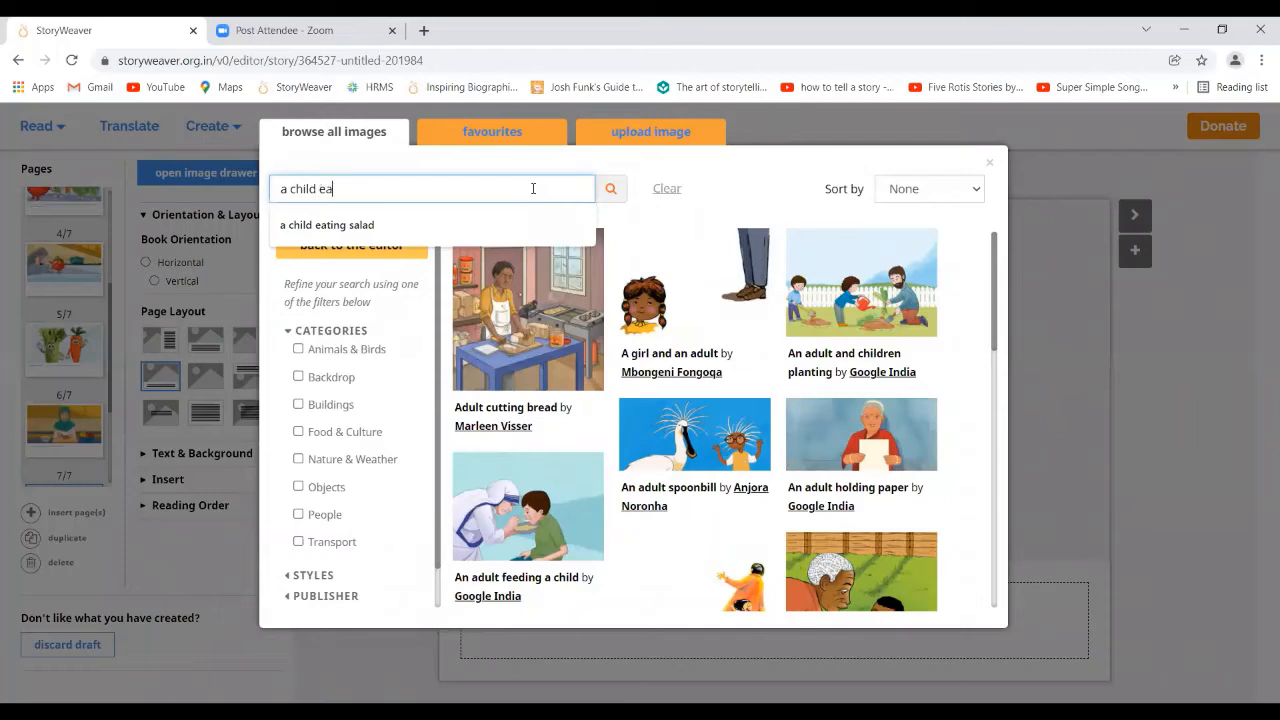
text(ting a salad)
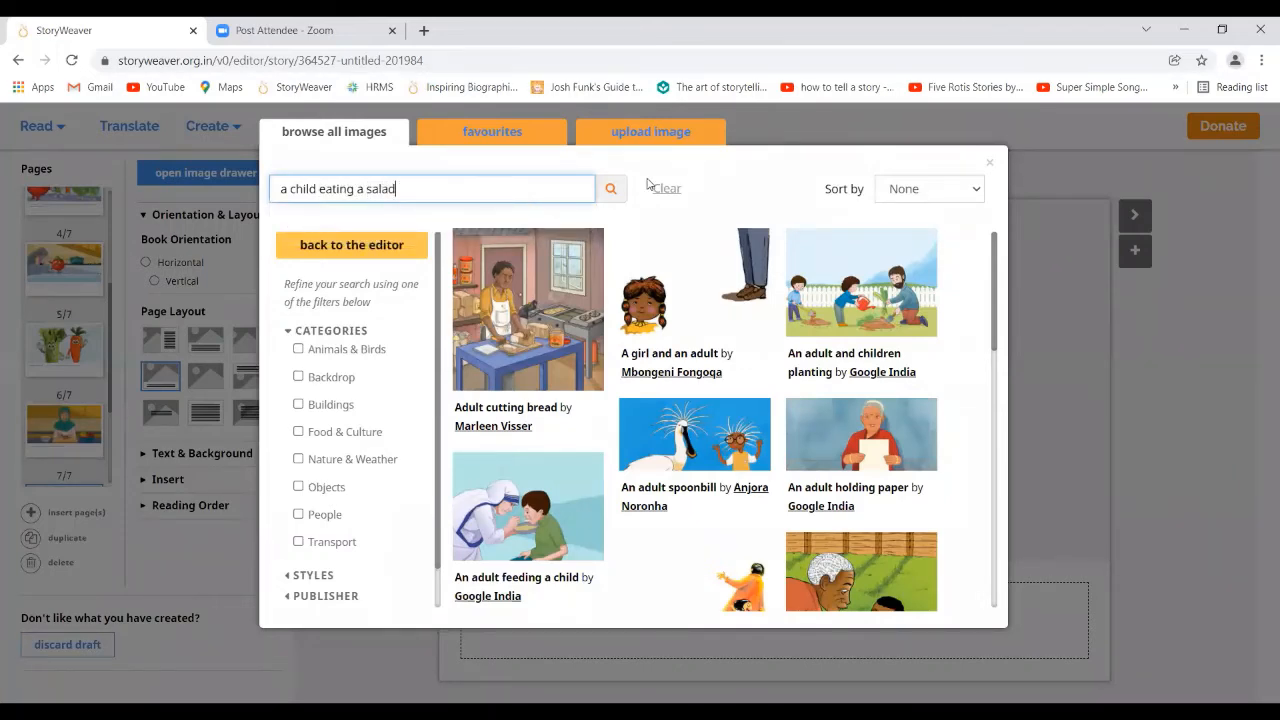
click(612, 191)
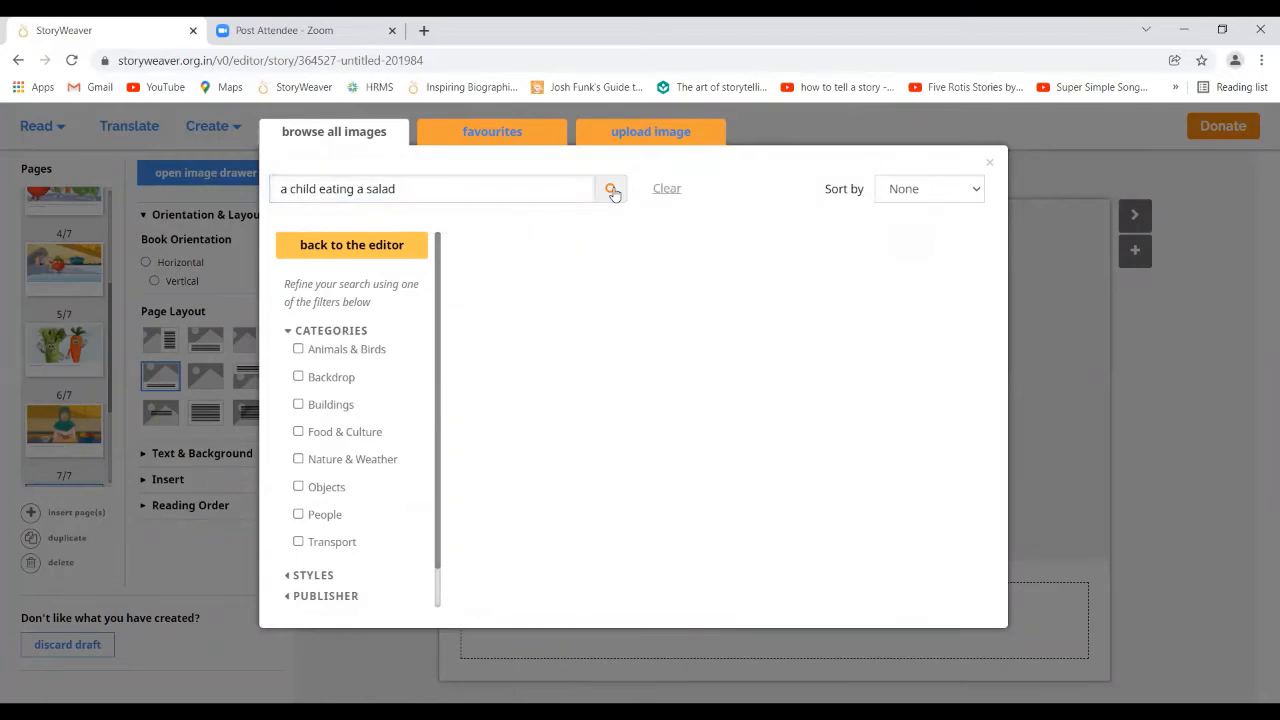
Add the image "A child eating salad" to page 7, cropped to show the child and the whole salad bowl.
mouse_move(553, 298)
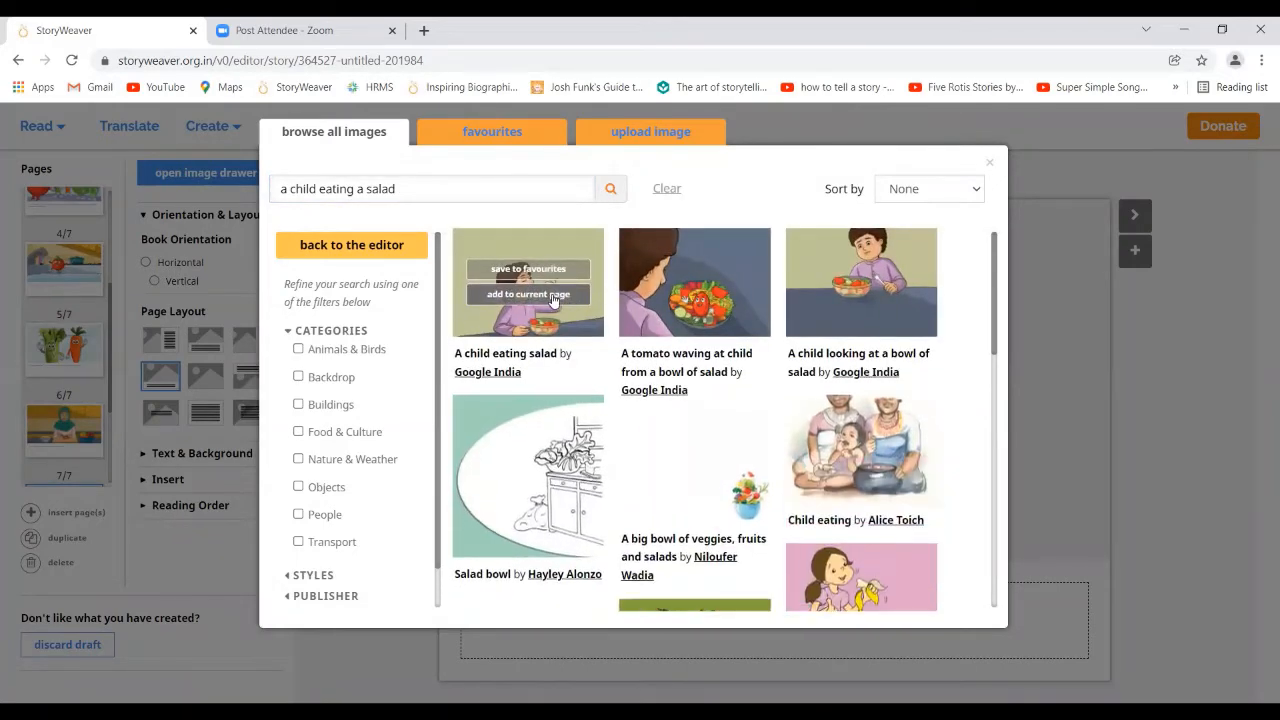
click(553, 294)
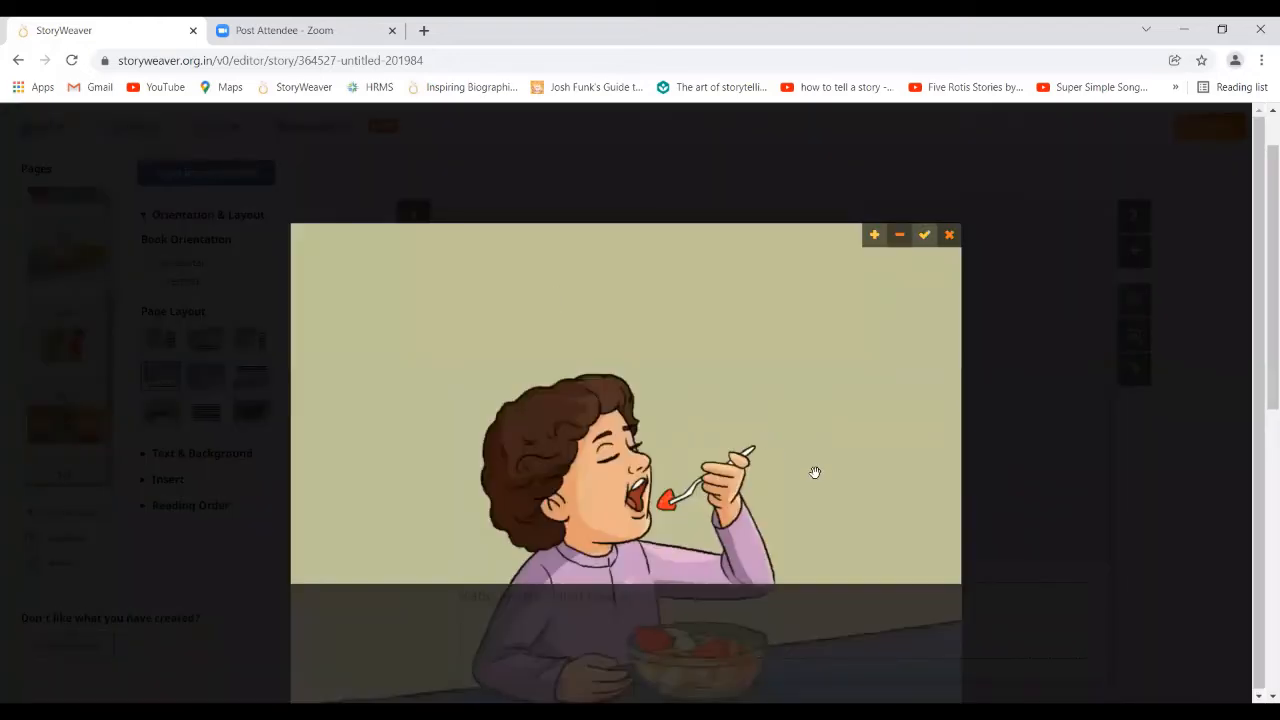
drag(812, 487, 801, 356)
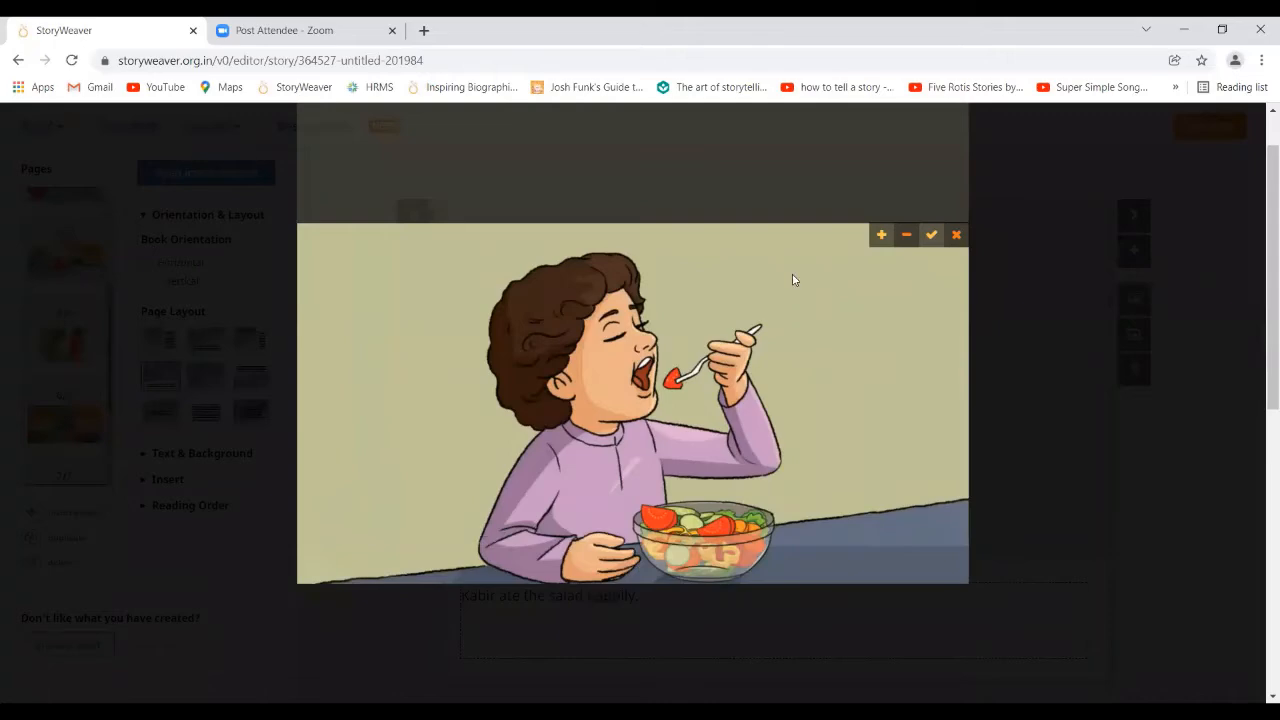
click(909, 237)
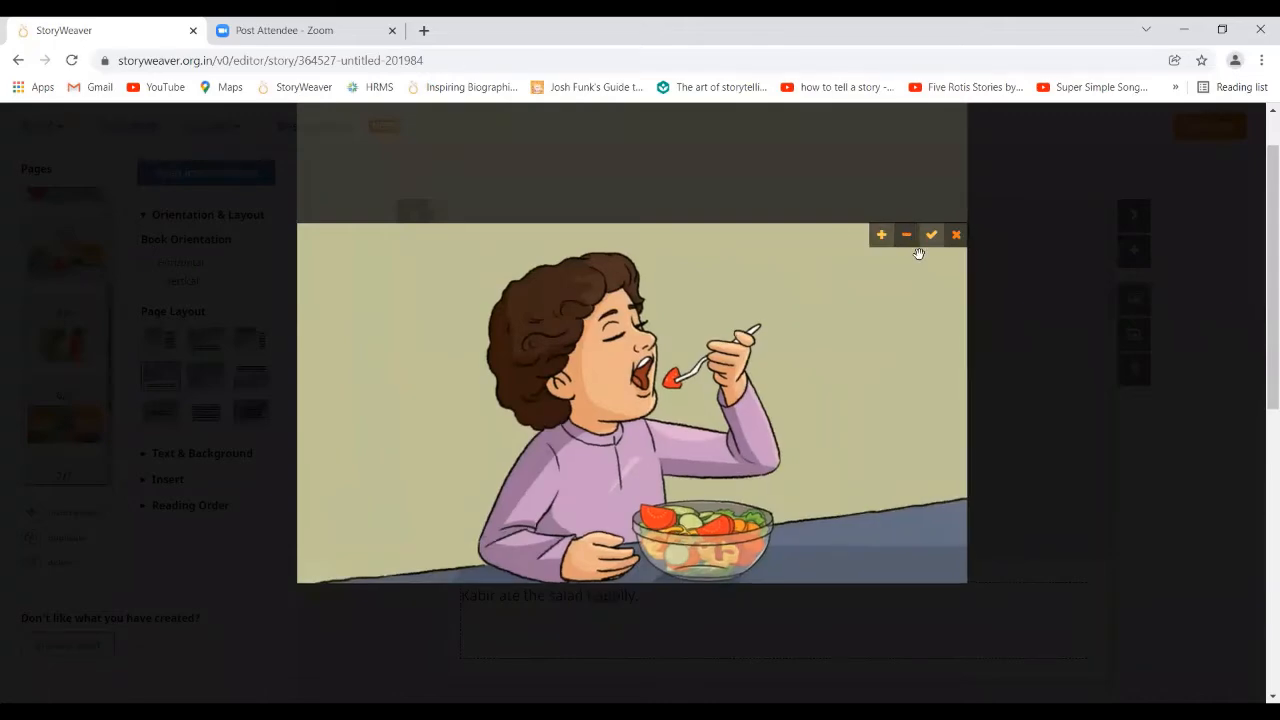
click(930, 236)
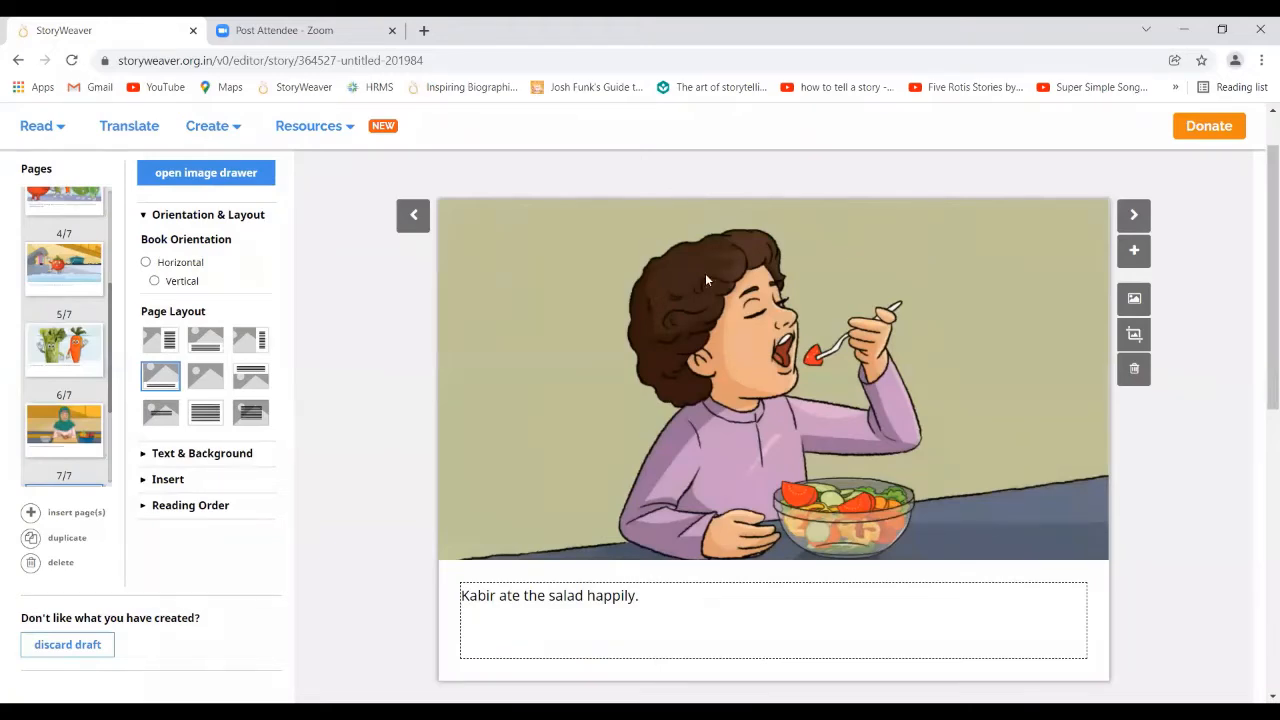
Choose the library image "A tomato waving at child from a bowl of salad" for the front cover.
scroll(112, 210, up, 3)
click(68, 235)
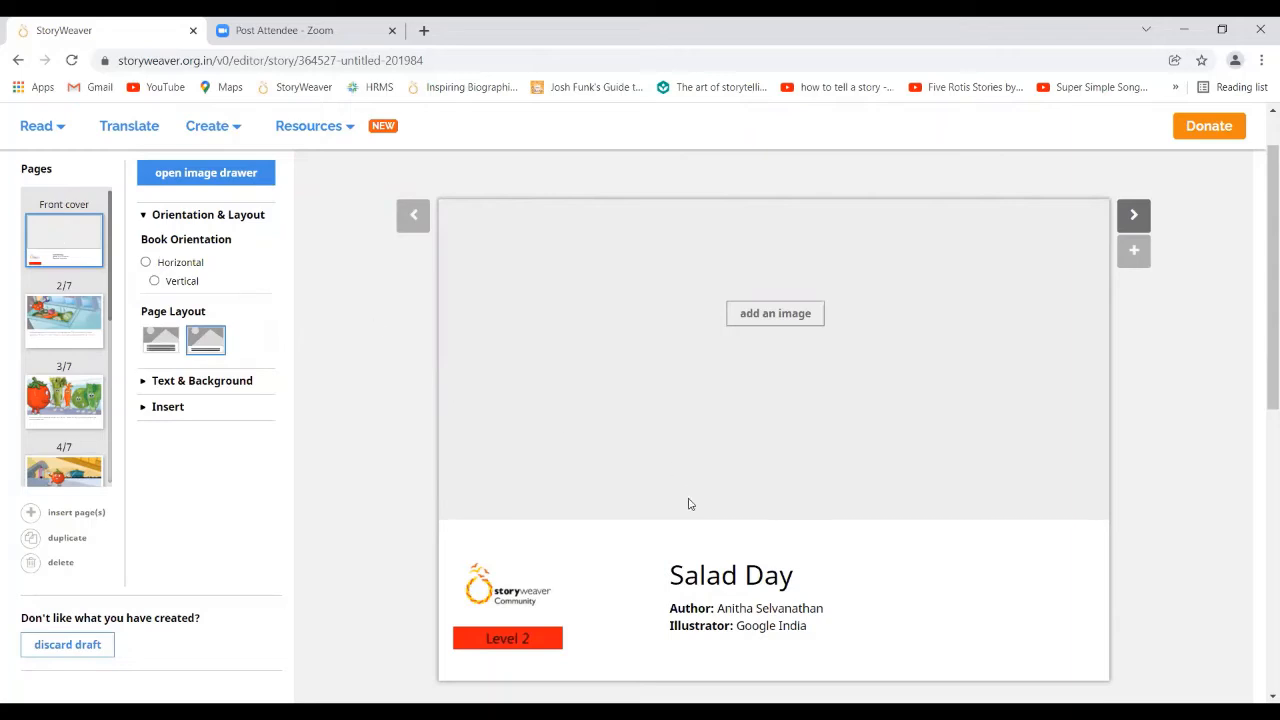
click(775, 316)
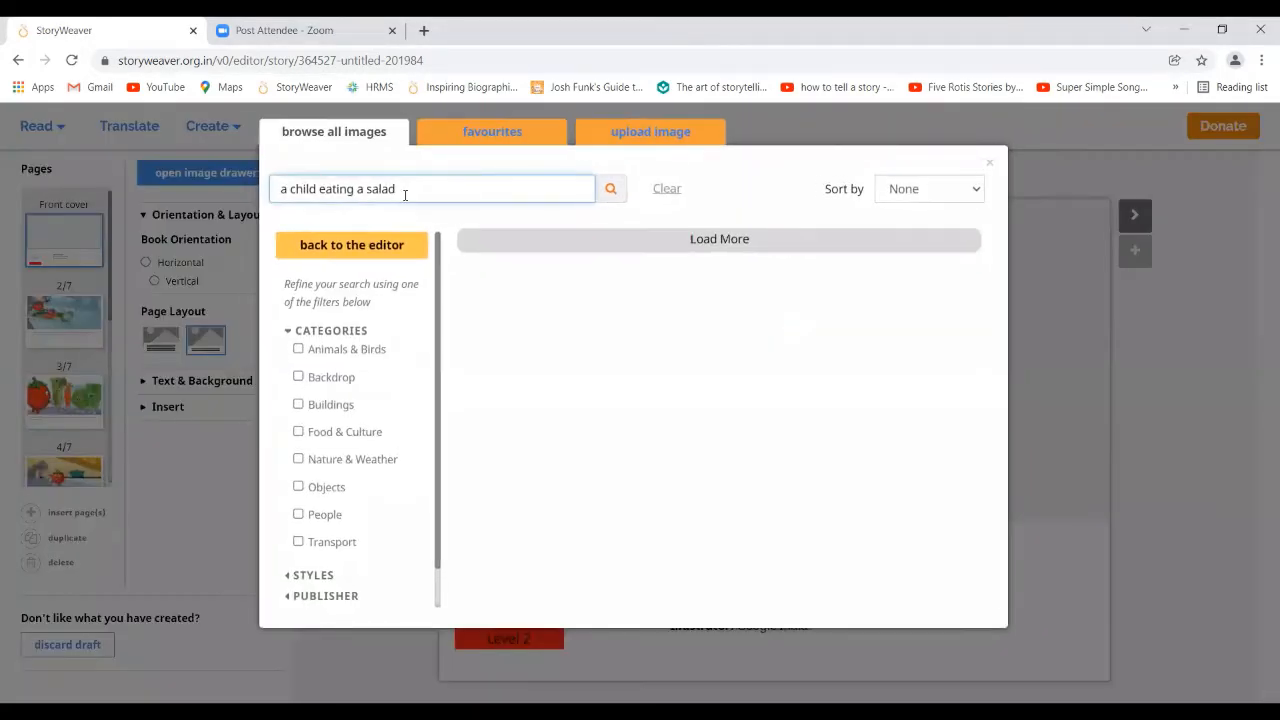
mouse_move(510, 258)
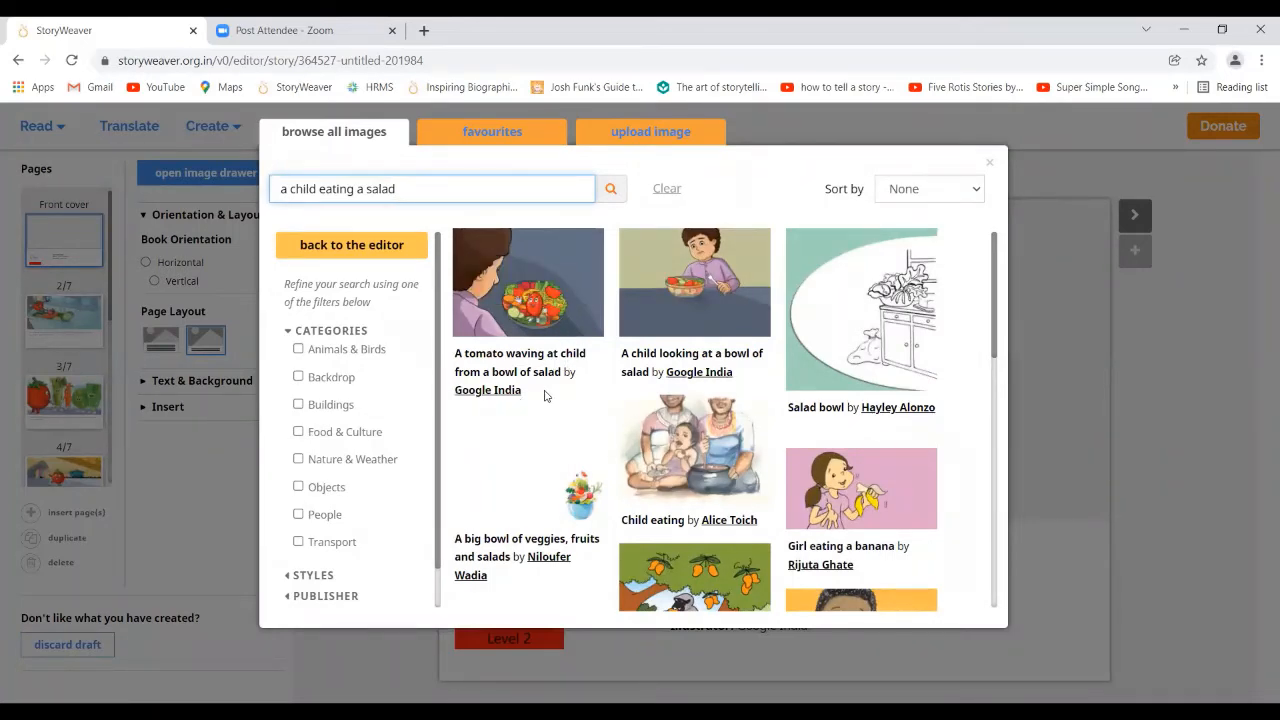
mouse_move(558, 332)
click(545, 300)
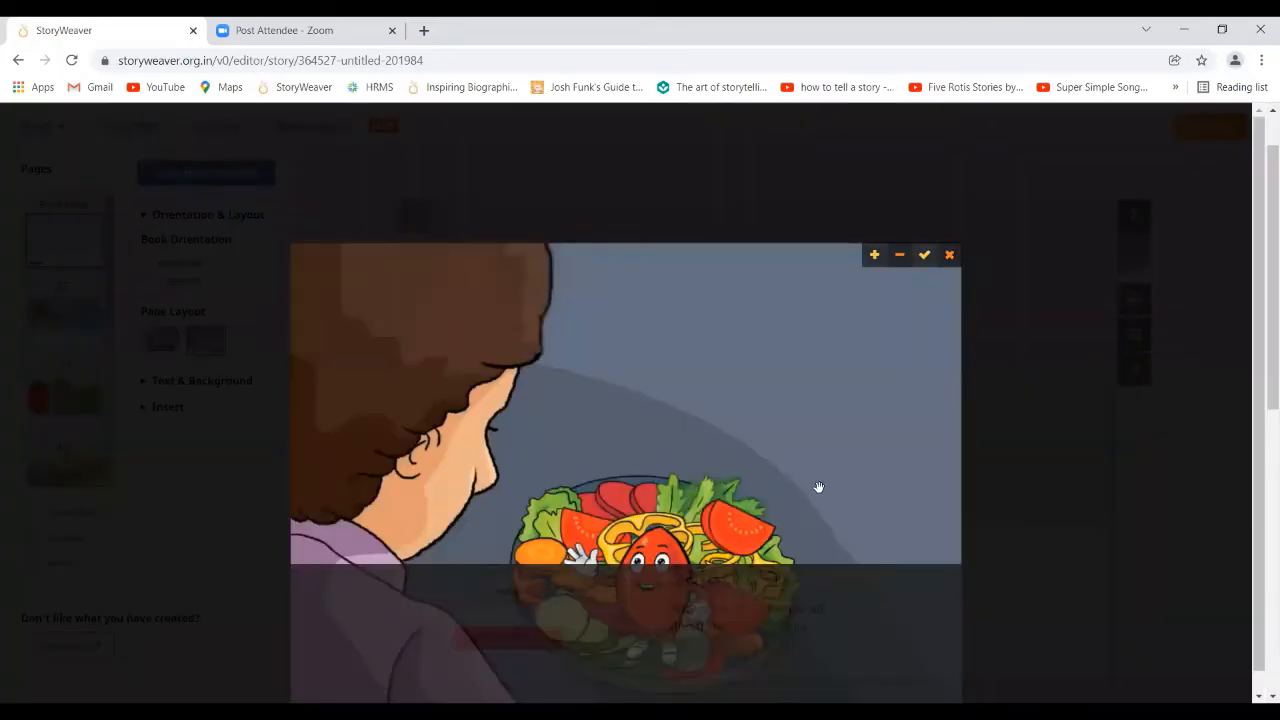
Crop the front cover image to show the child and the whole salad bowl, and apply it.
drag(902, 264, 798, 441)
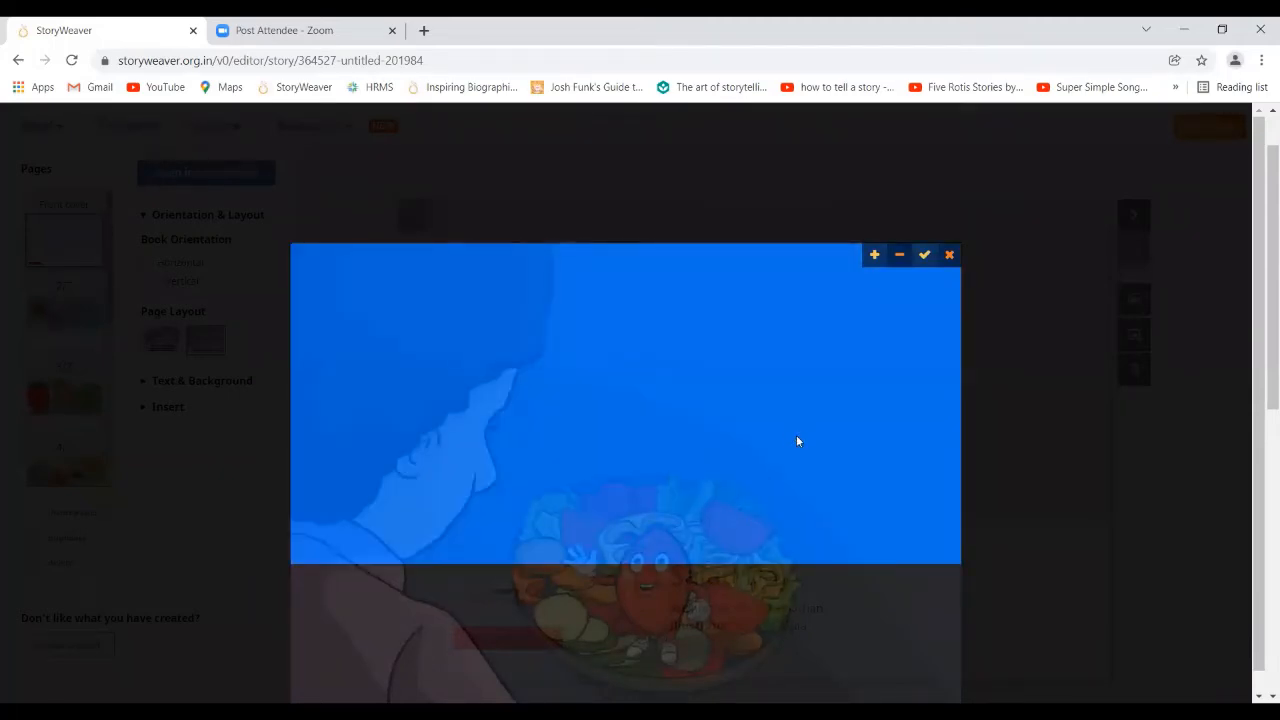
click(1005, 372)
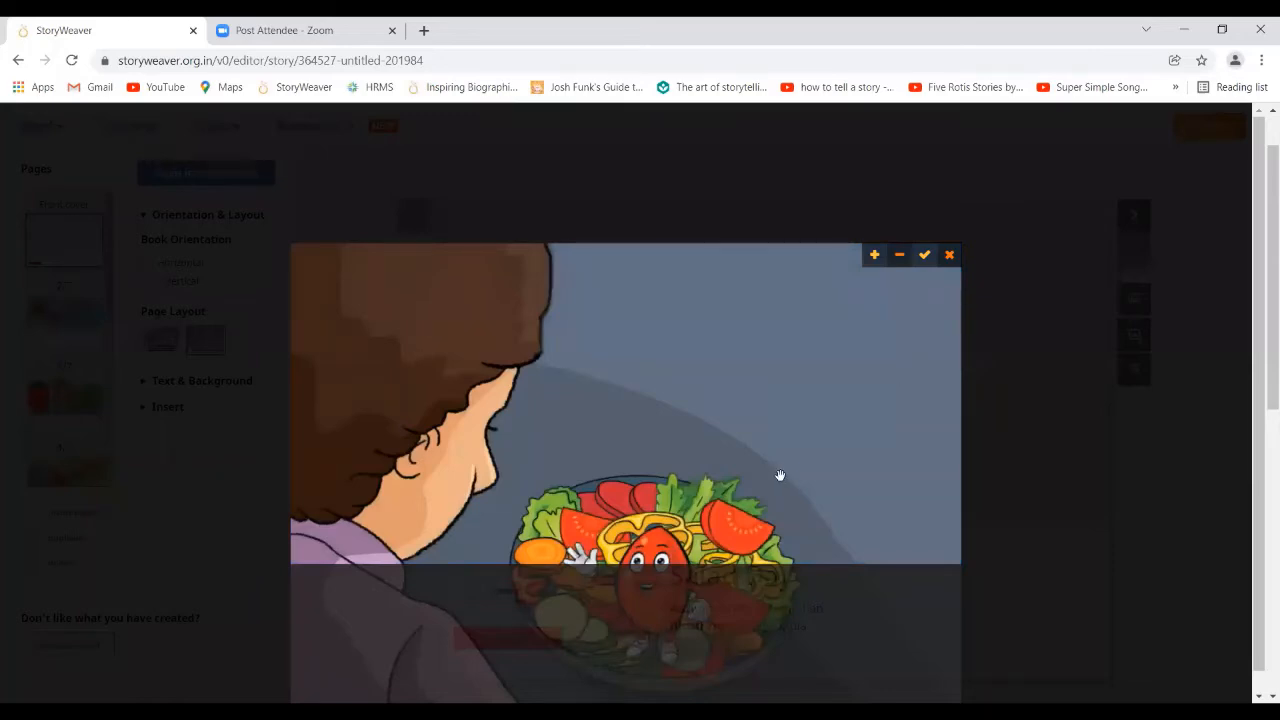
double_click(899, 260)
click(1010, 423)
drag(873, 430, 836, 300)
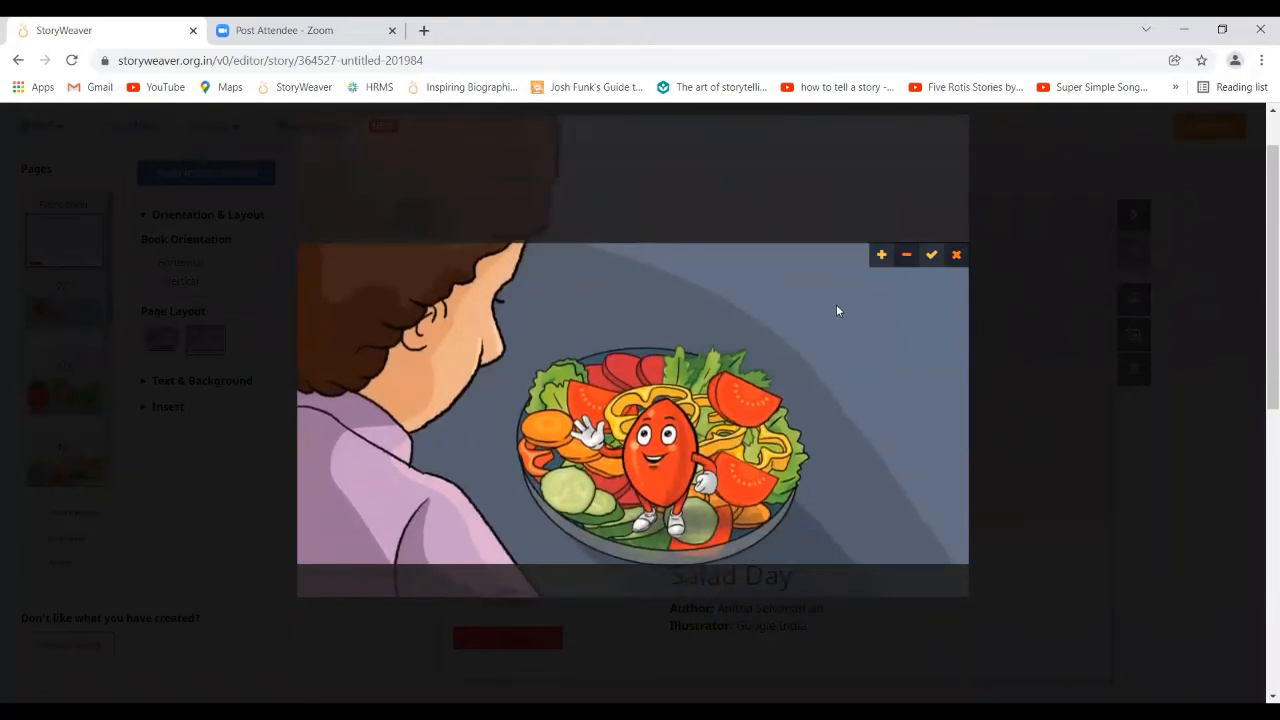
click(930, 256)
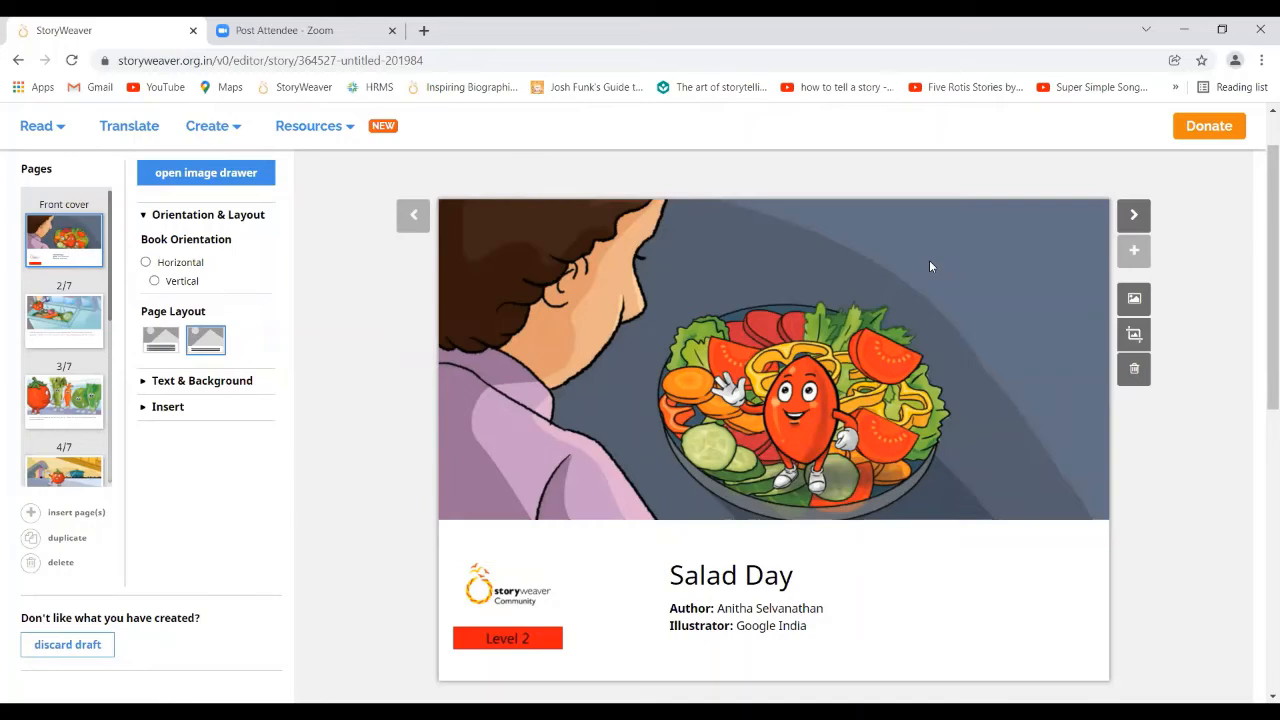
Review the text and images of pages 2 to 7 in the editor.
click(61, 316)
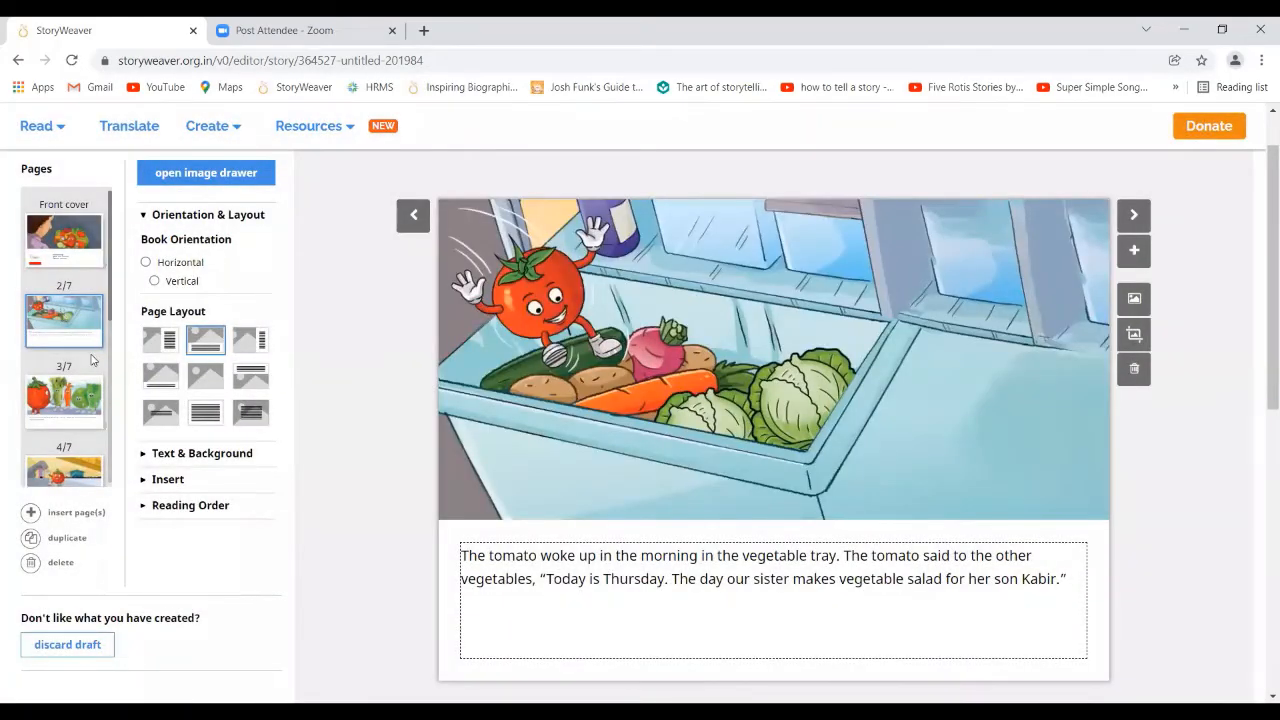
click(73, 404)
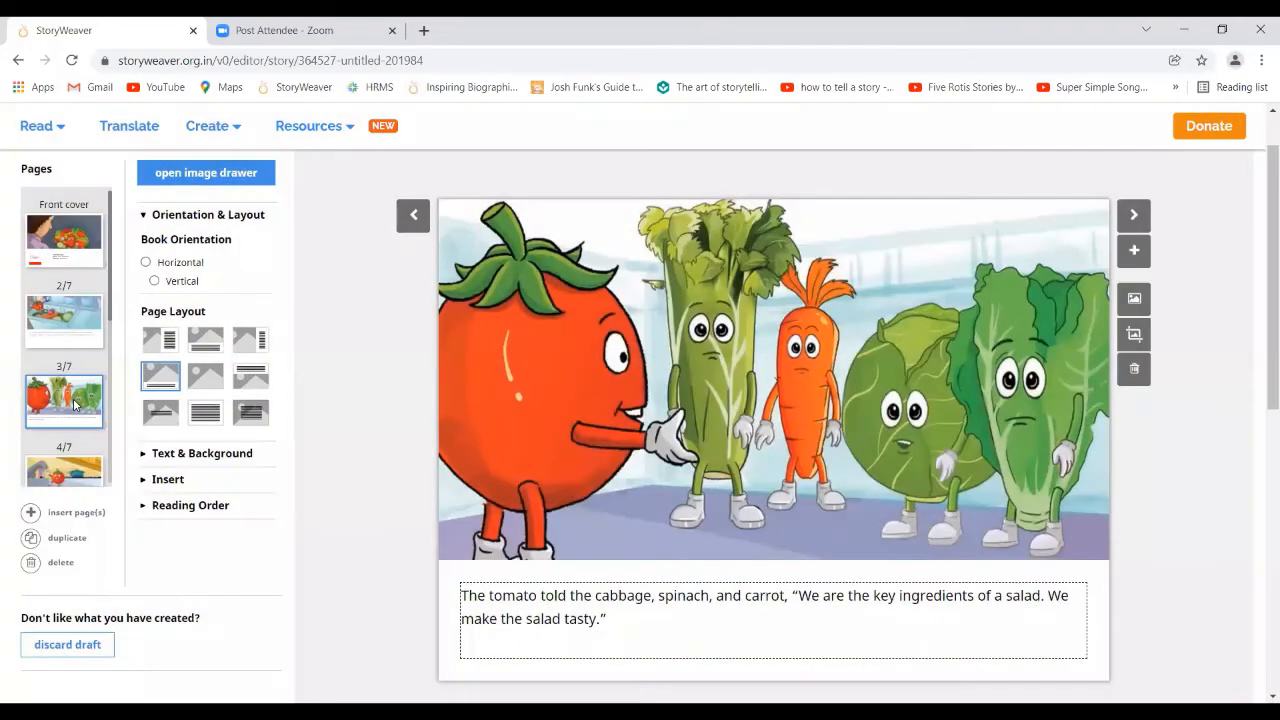
scroll(108, 443, down, 3)
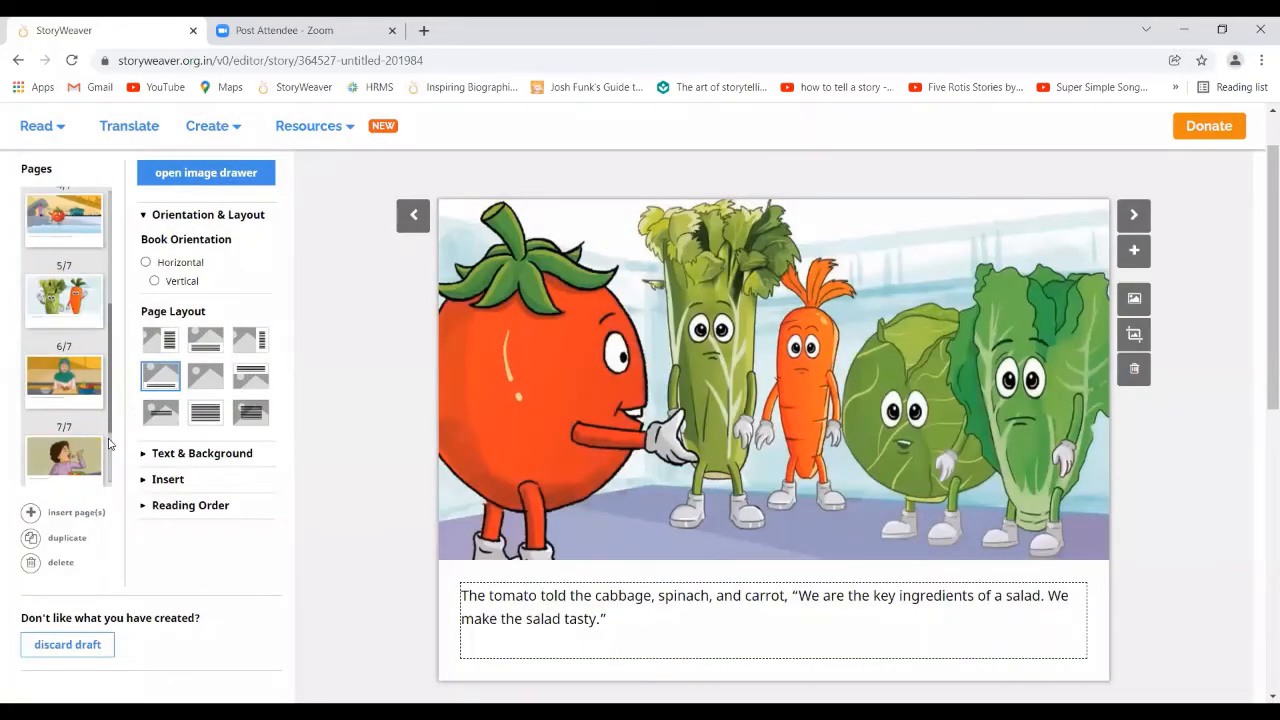
click(79, 223)
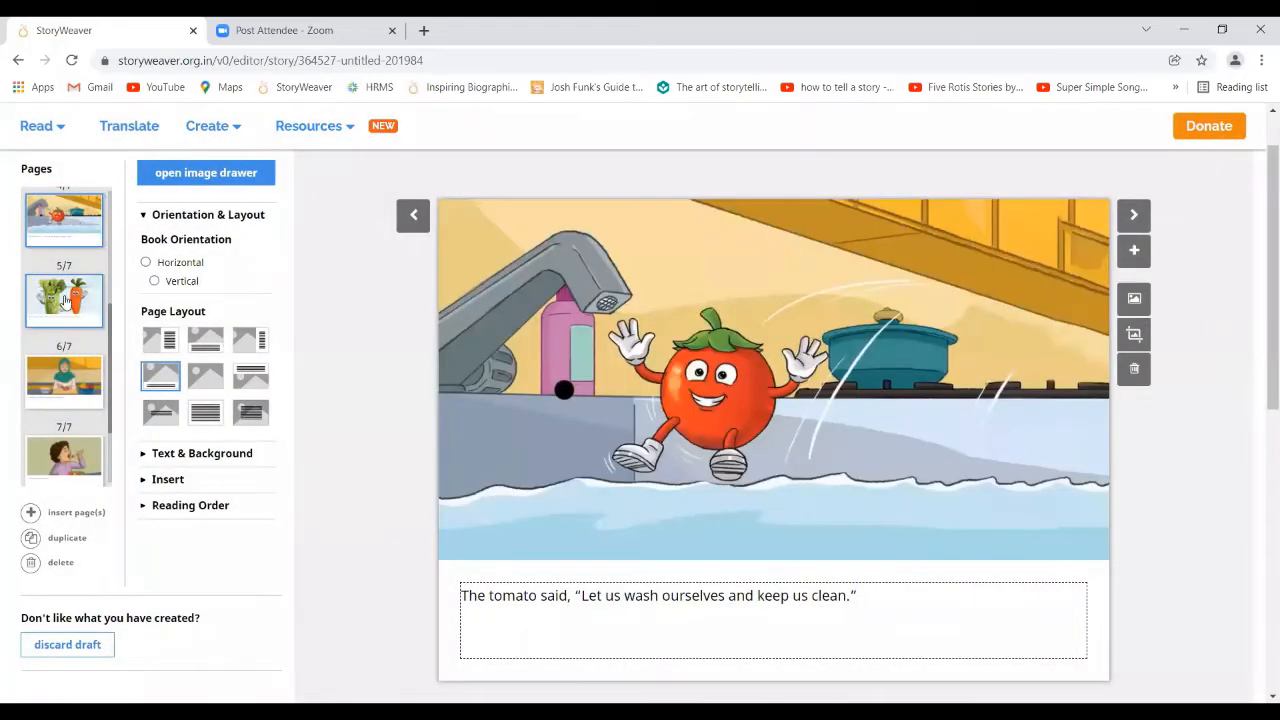
click(64, 300)
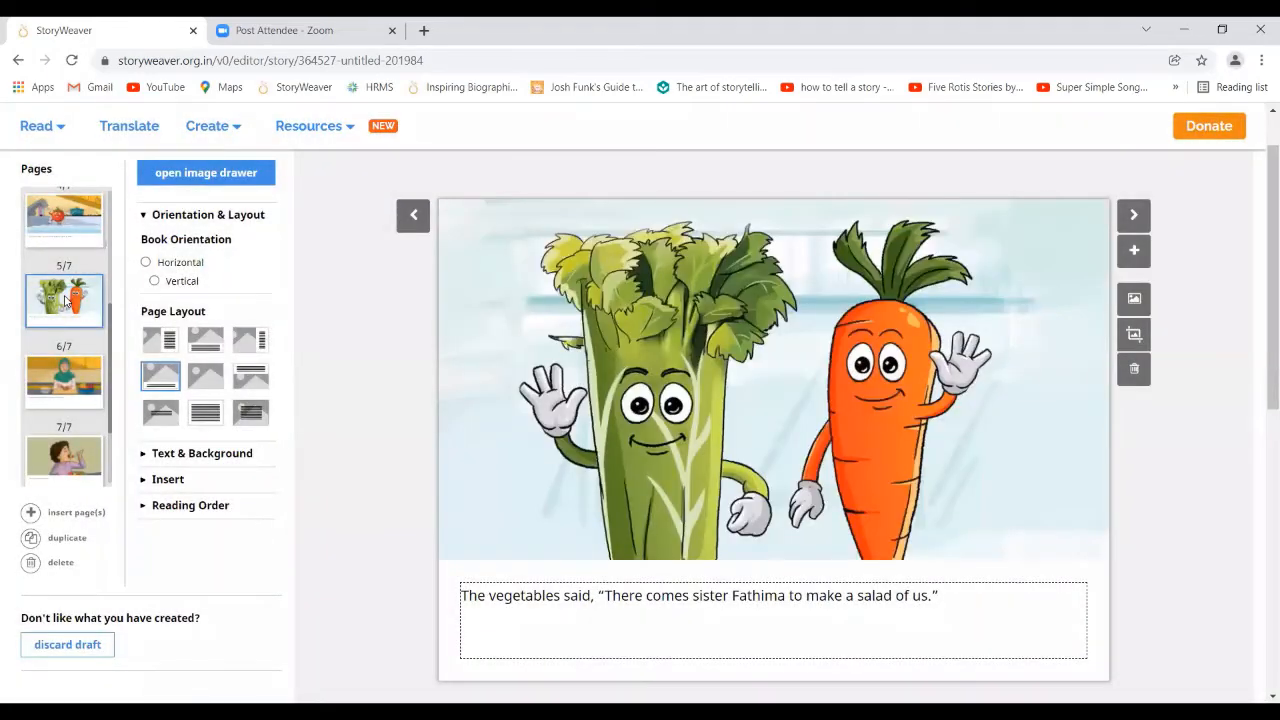
click(54, 379)
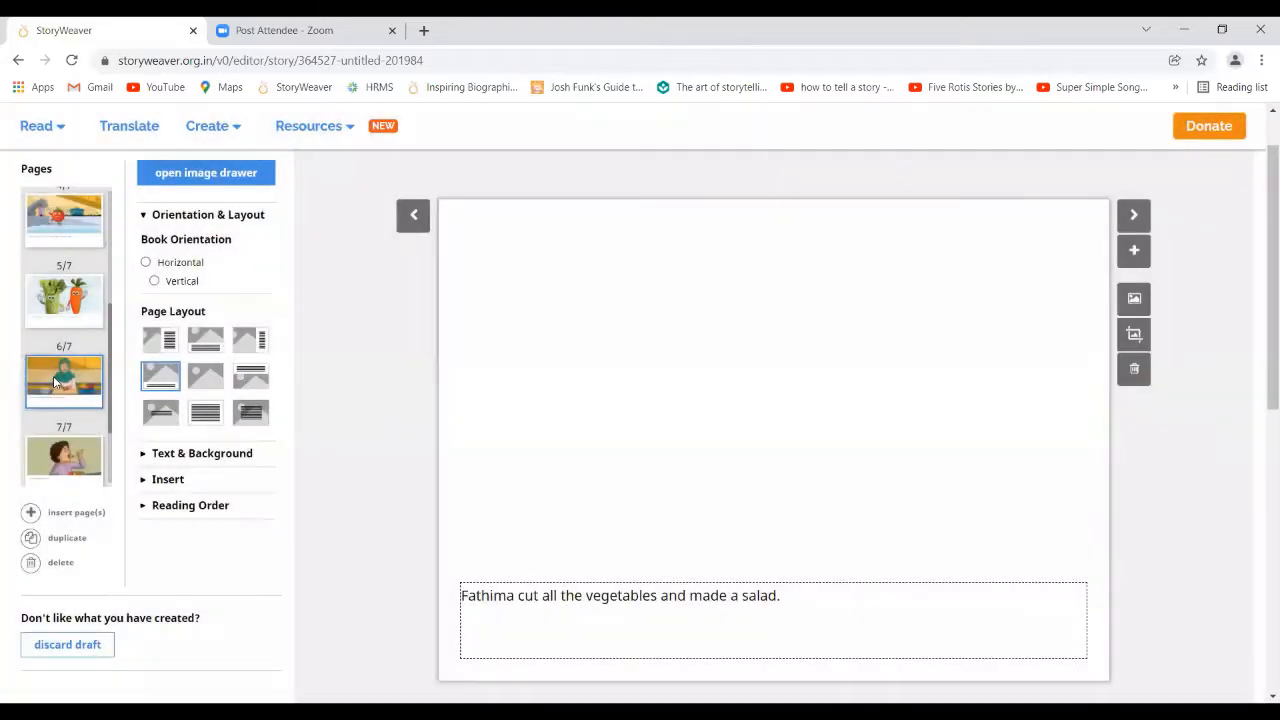
click(55, 455)
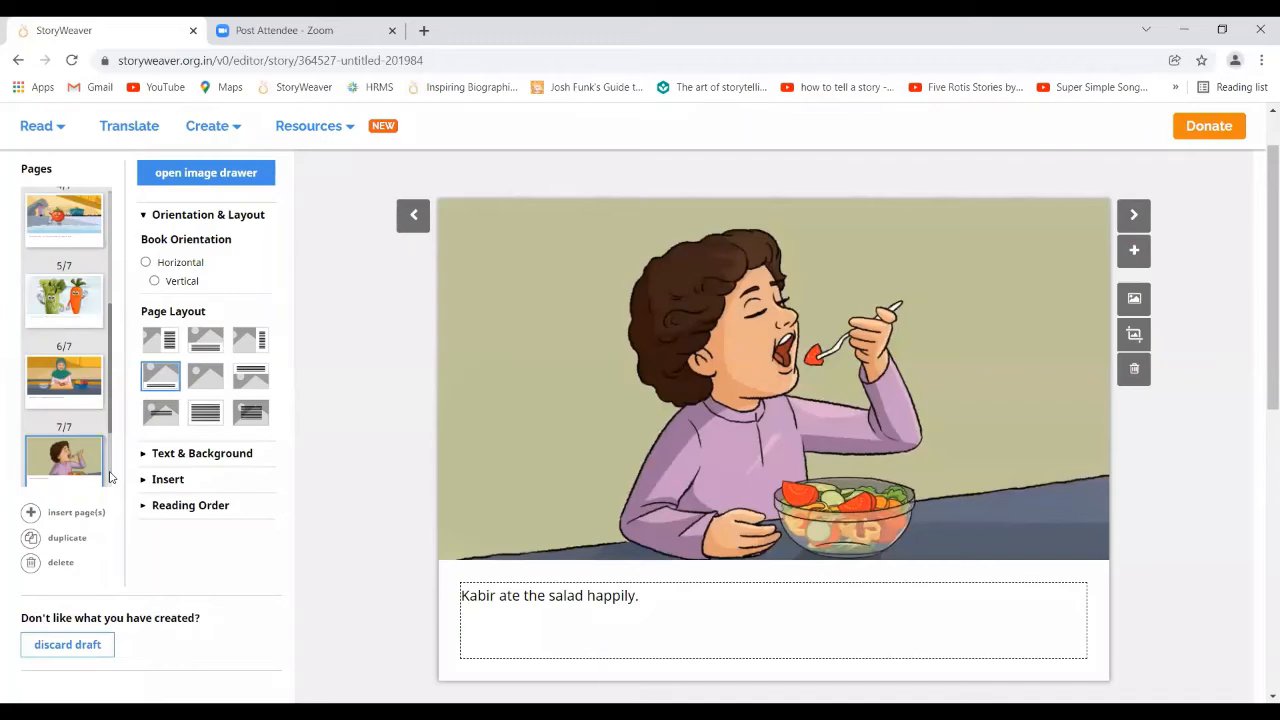
scroll(110, 477, down, 2)
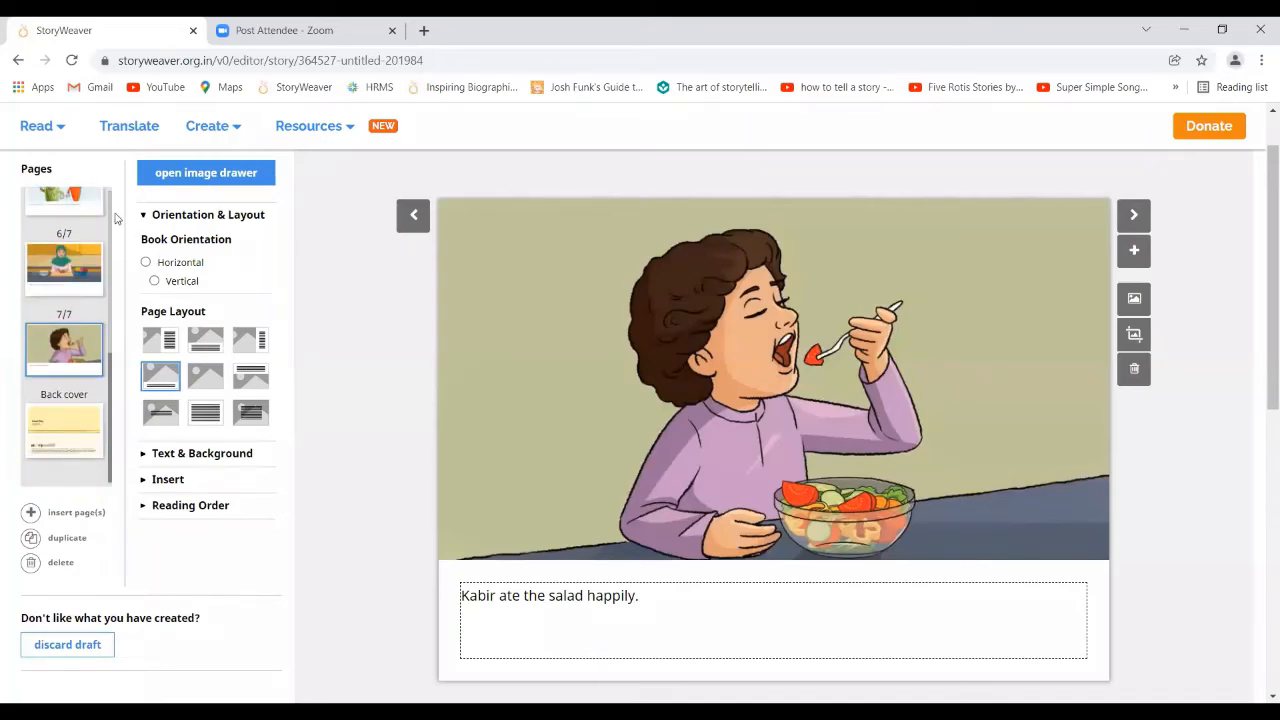
scroll(113, 206, up, 5)
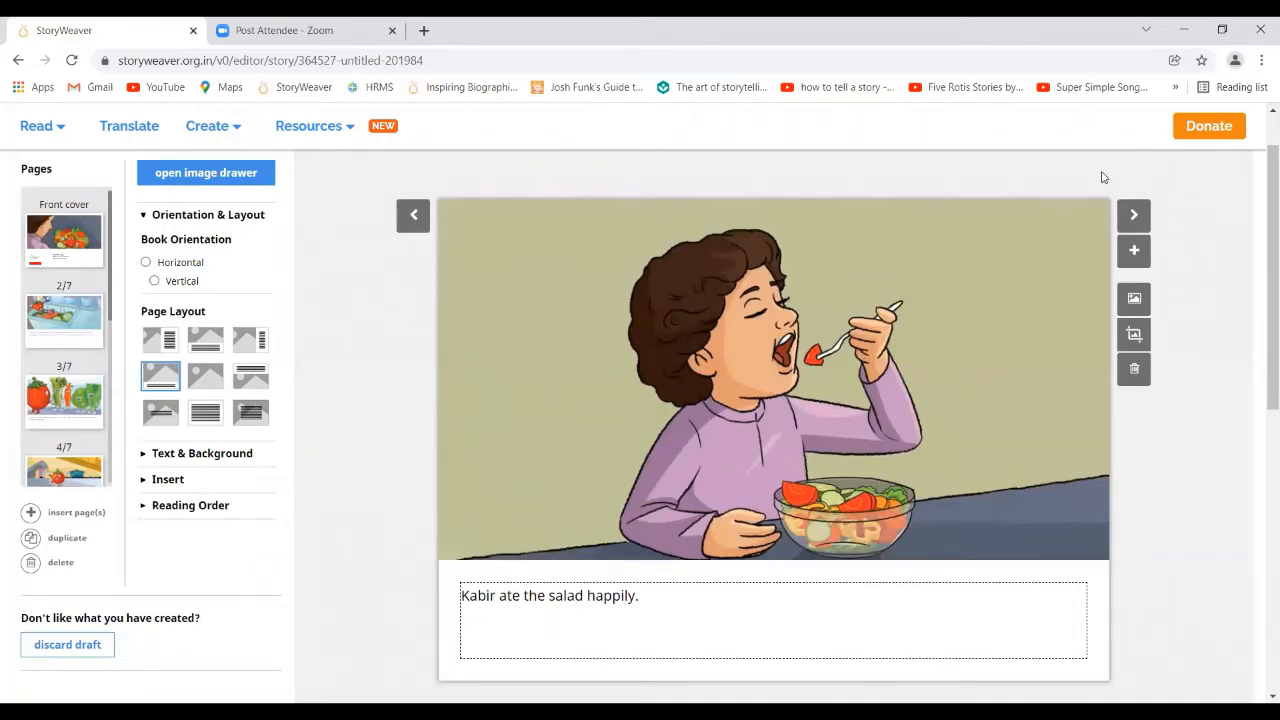
Preview the whole book from the front cover through the attribution page to the back cover, and close the preview.
scroll(1262, 127, up, 2)
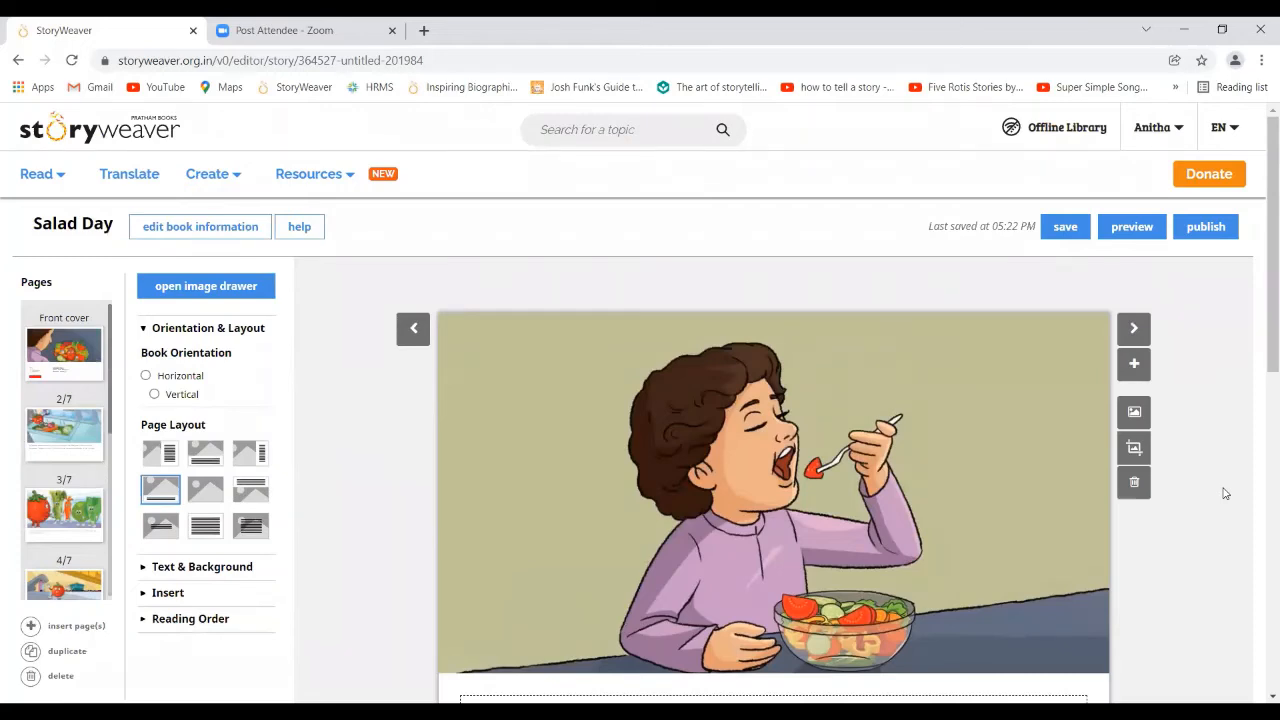
click(1134, 228)
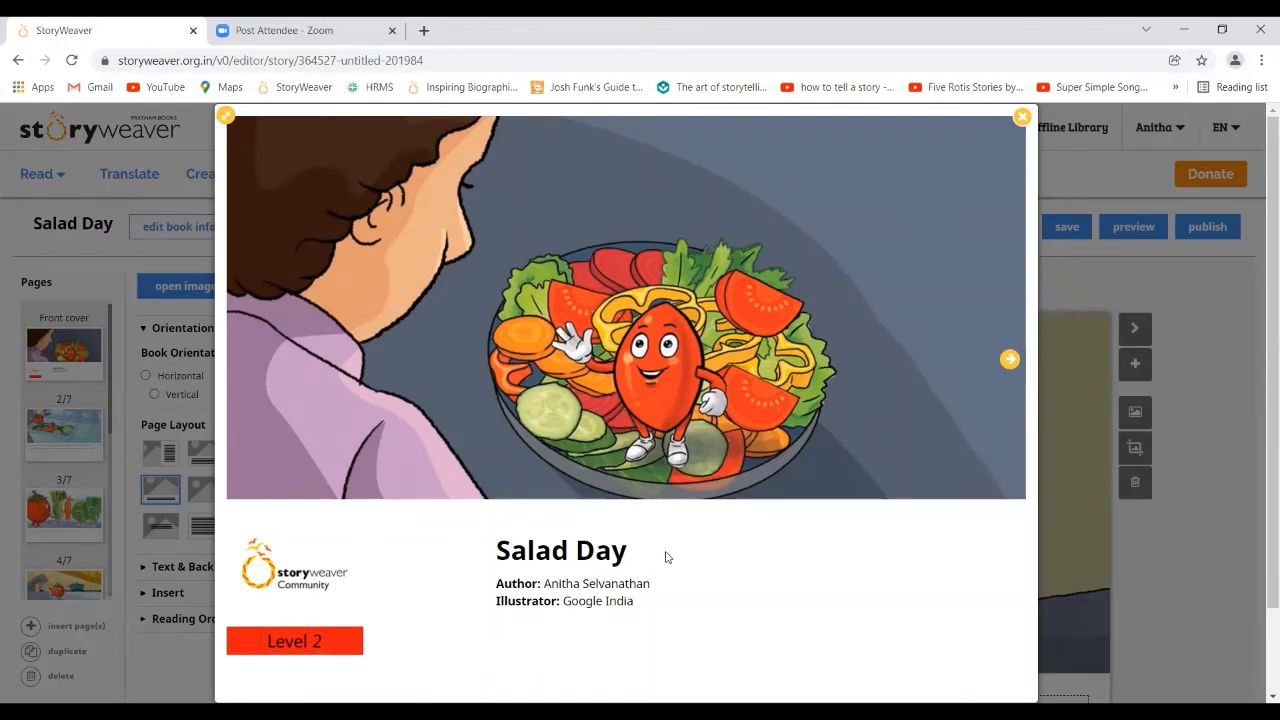
click(1010, 361)
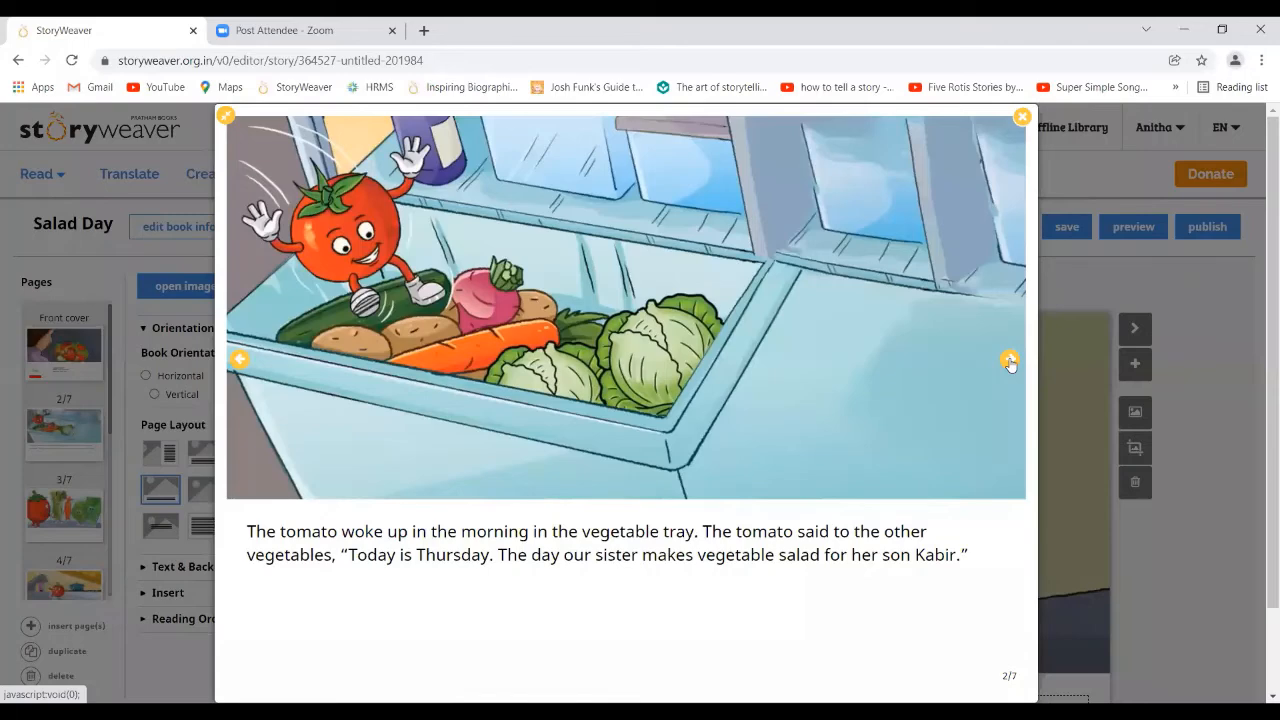
click(1010, 361)
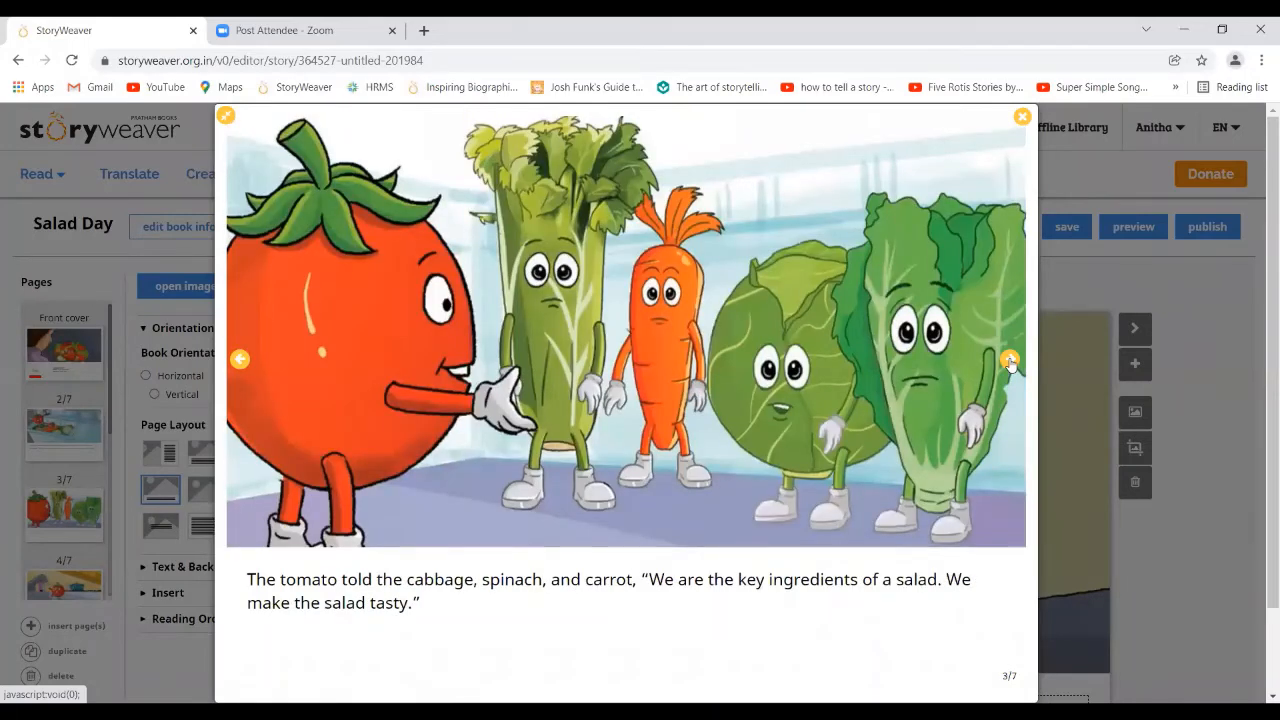
click(1010, 361)
click(1010, 361)
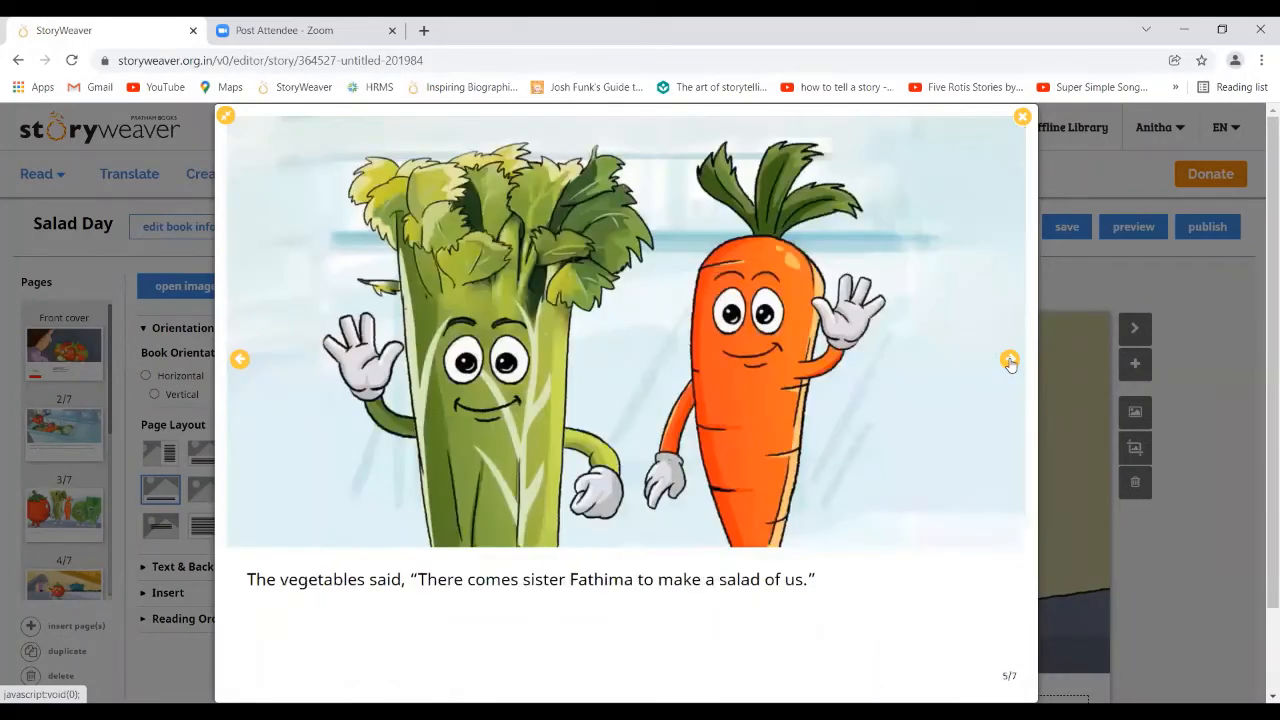
click(1010, 361)
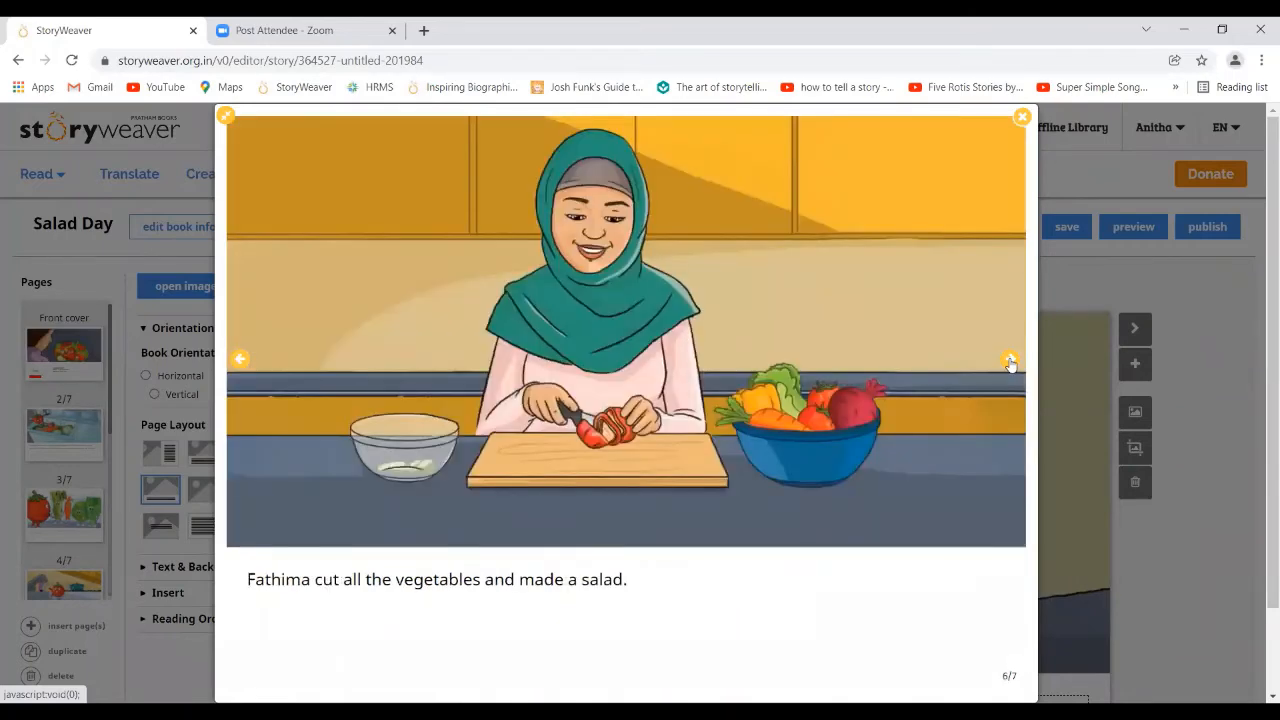
click(1010, 361)
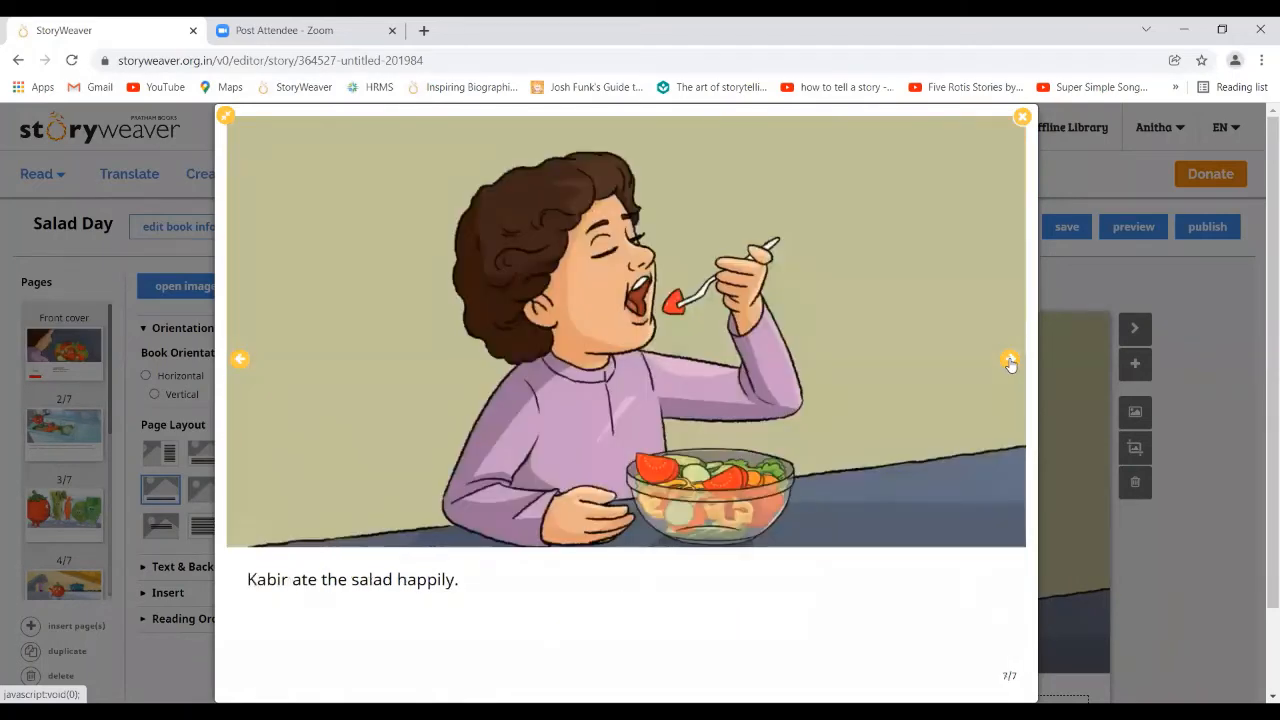
click(1010, 361)
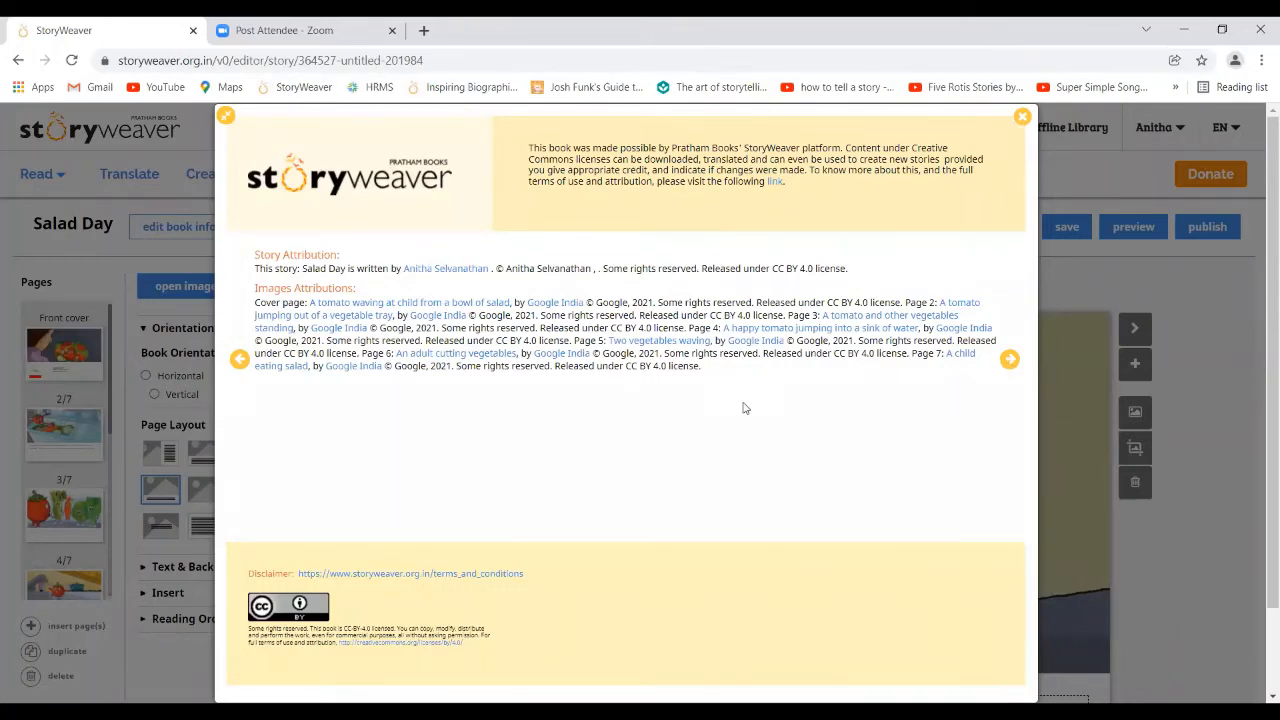
click(1010, 362)
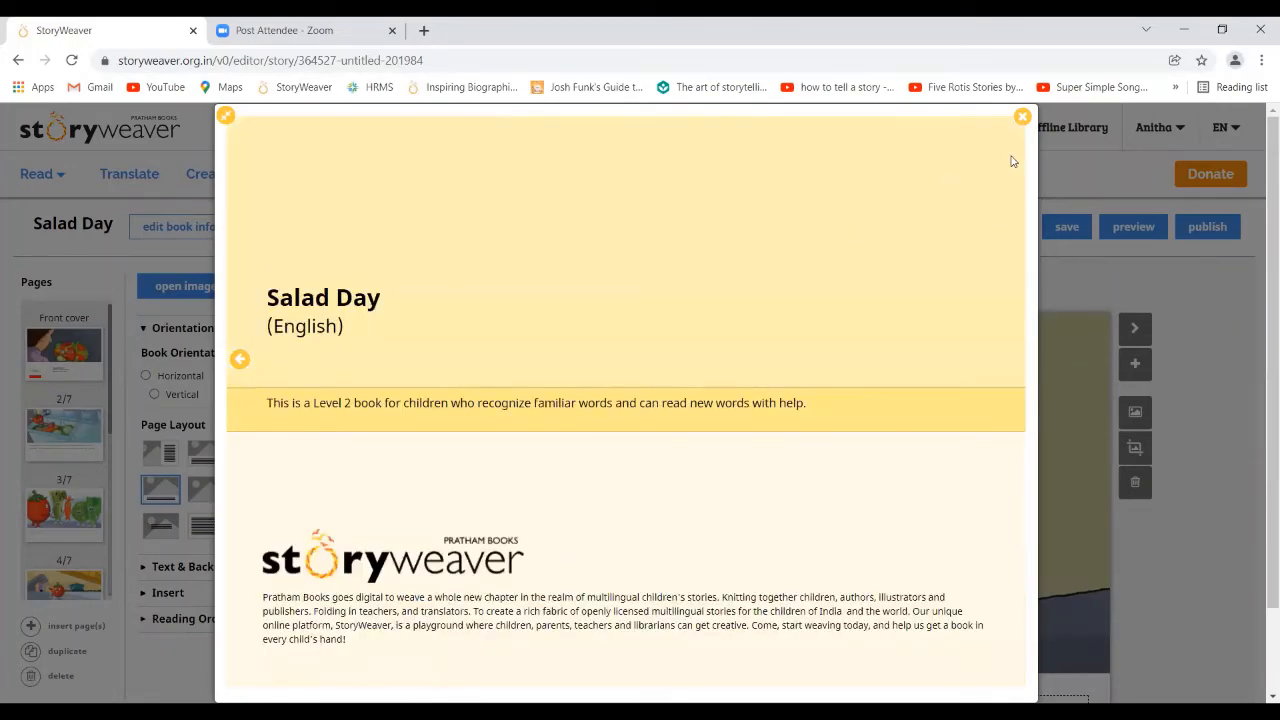
click(1022, 117)
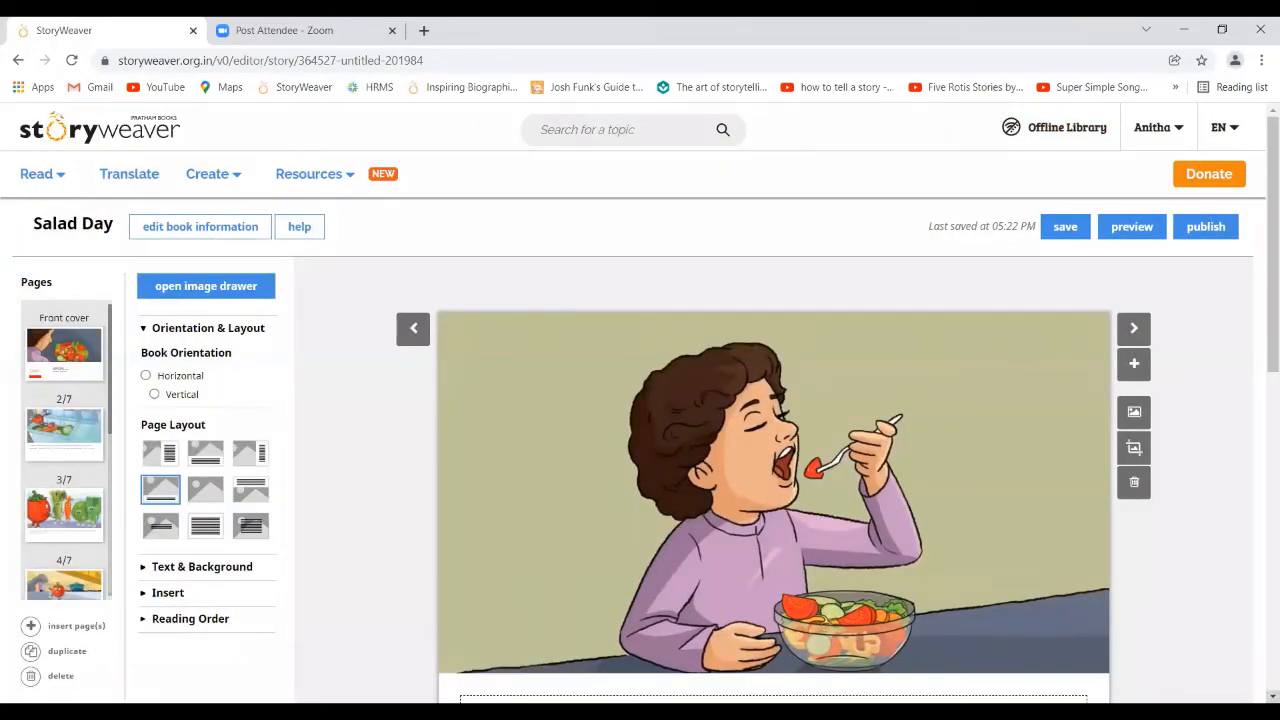
Start publishing the story, shift the Story Card crop slightly to include the full salad bowl, and accept the final card.
scroll(1211, 434, down, 1)
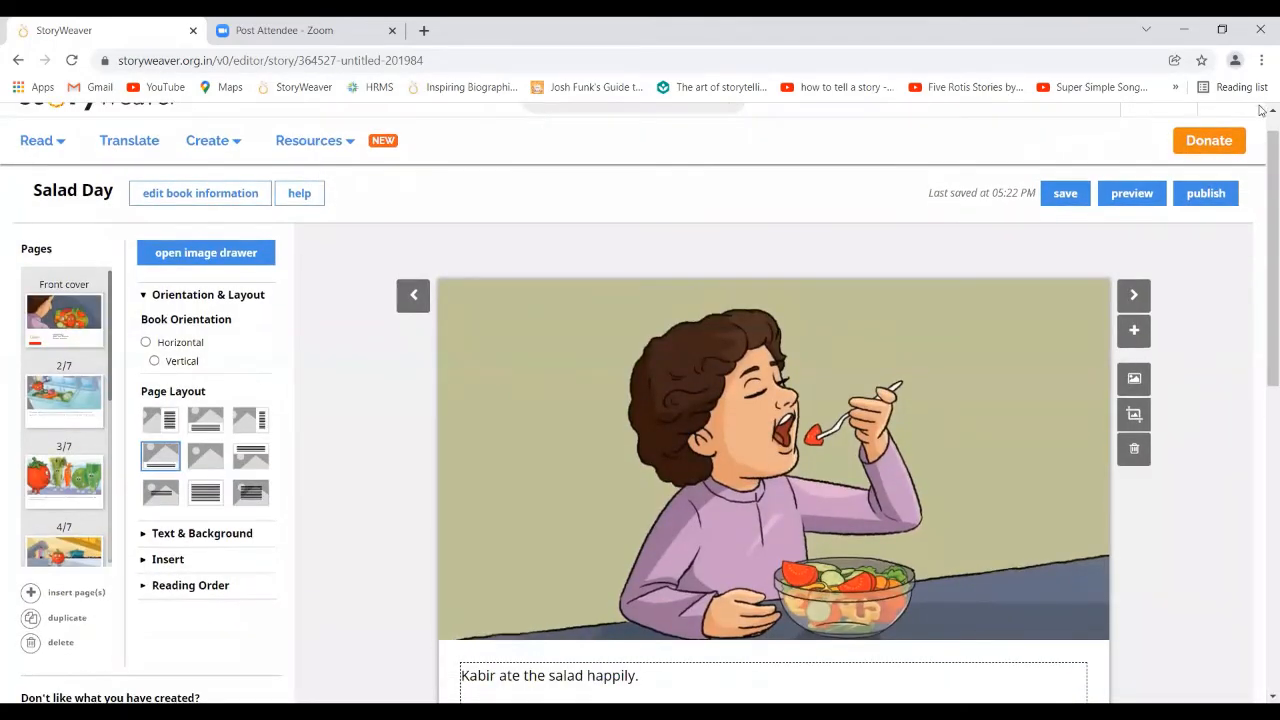
scroll(1261, 114, up, 1)
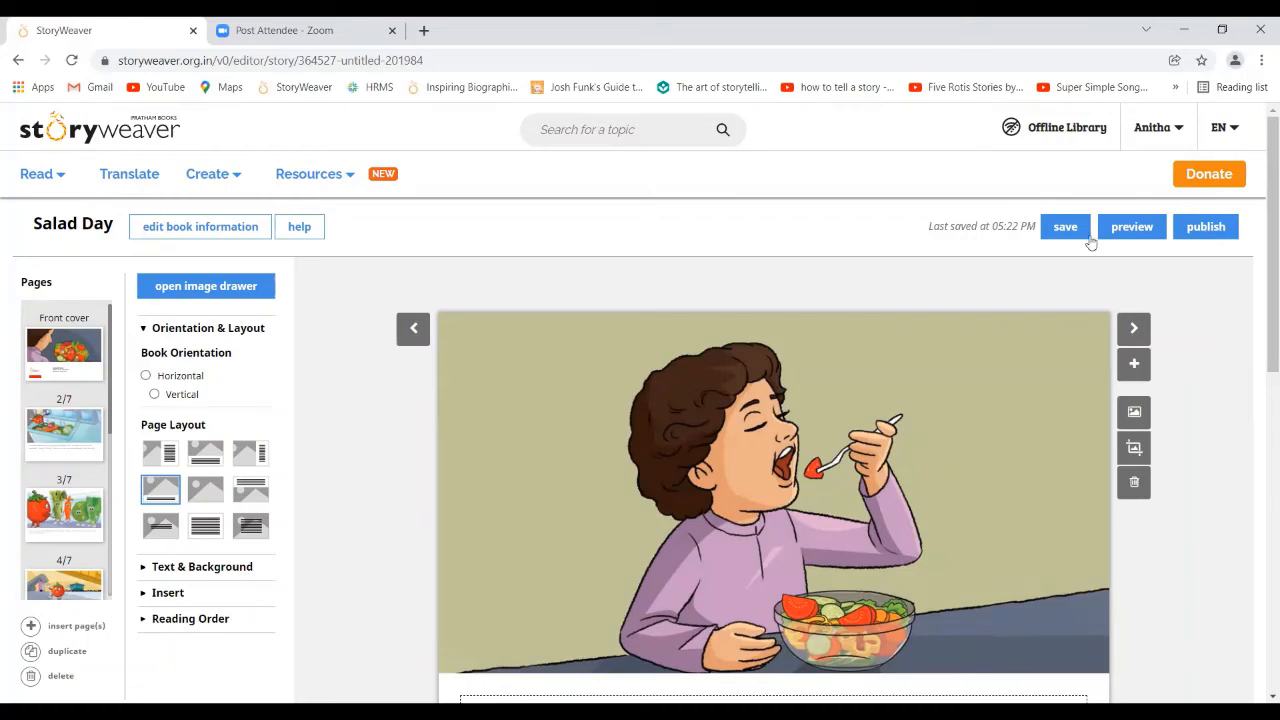
click(1205, 227)
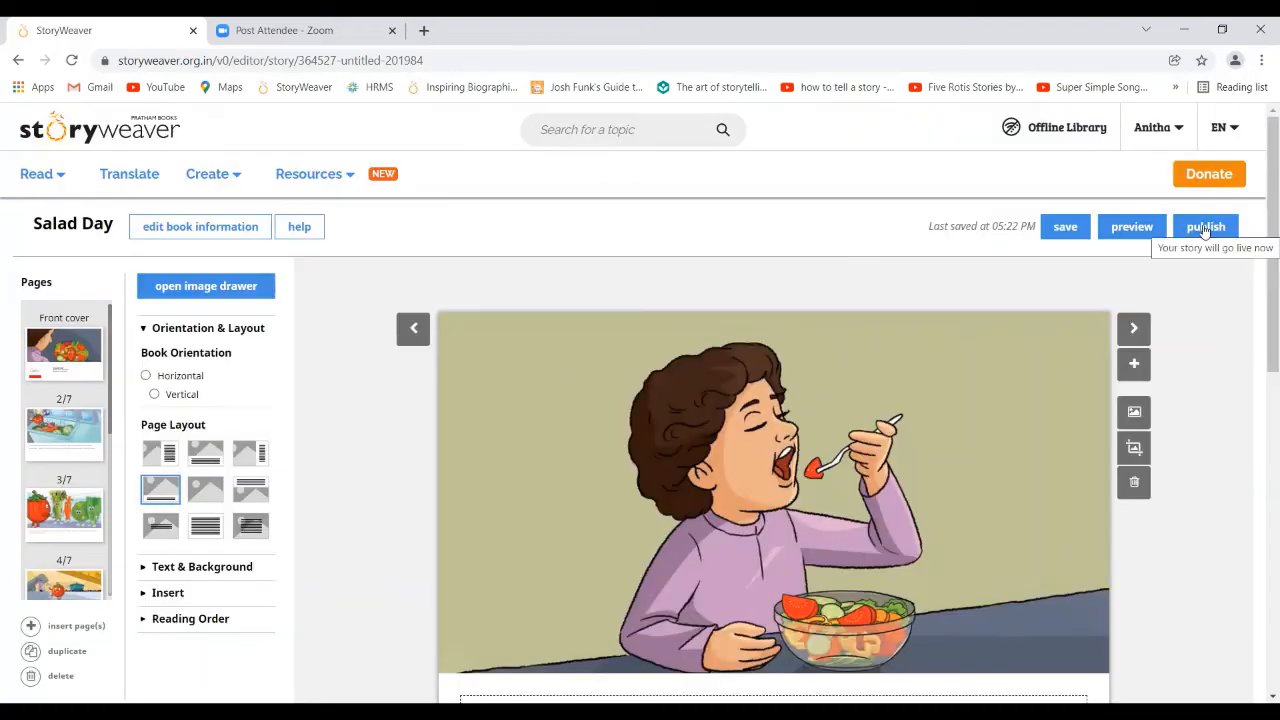
click(1205, 227)
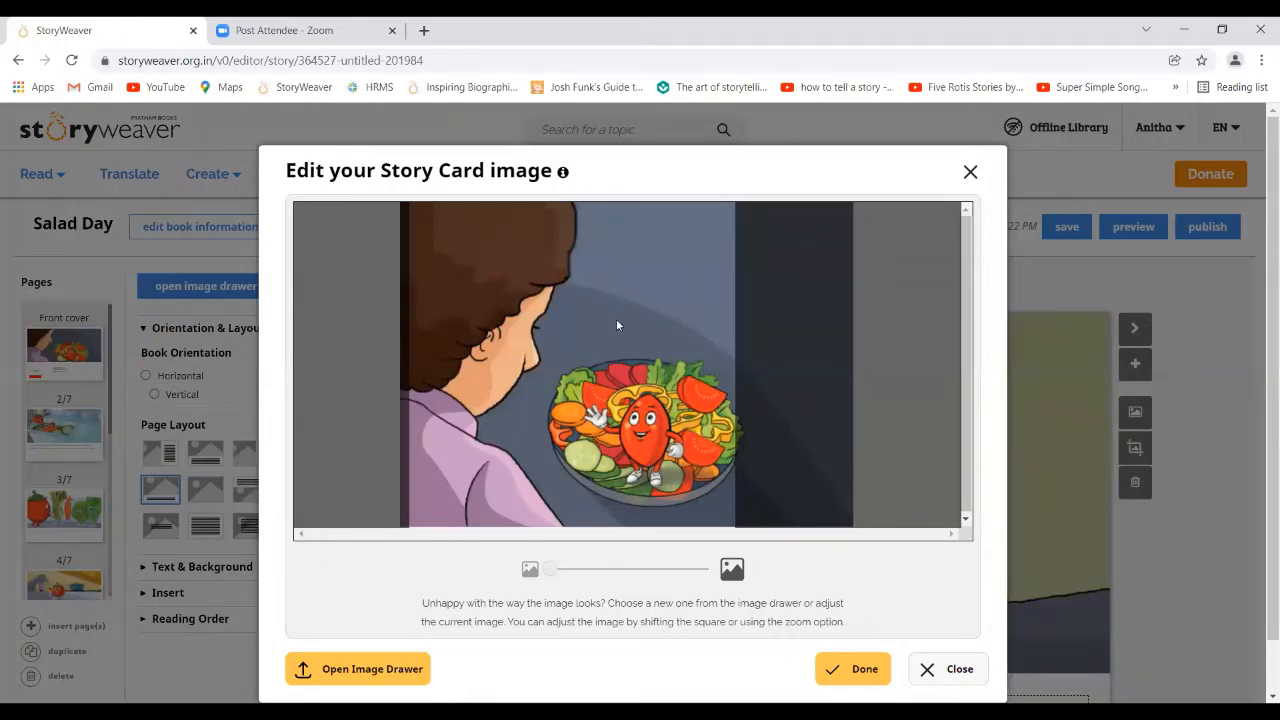
drag(616, 318, 625, 291)
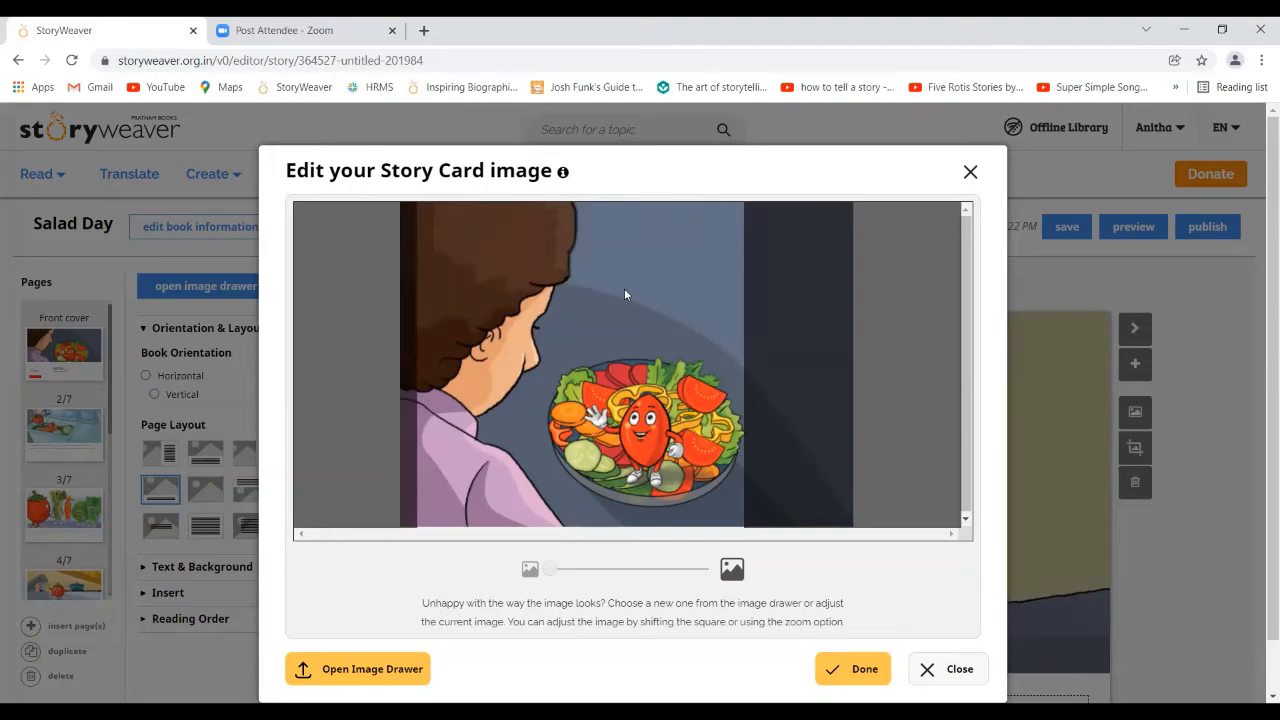
click(848, 672)
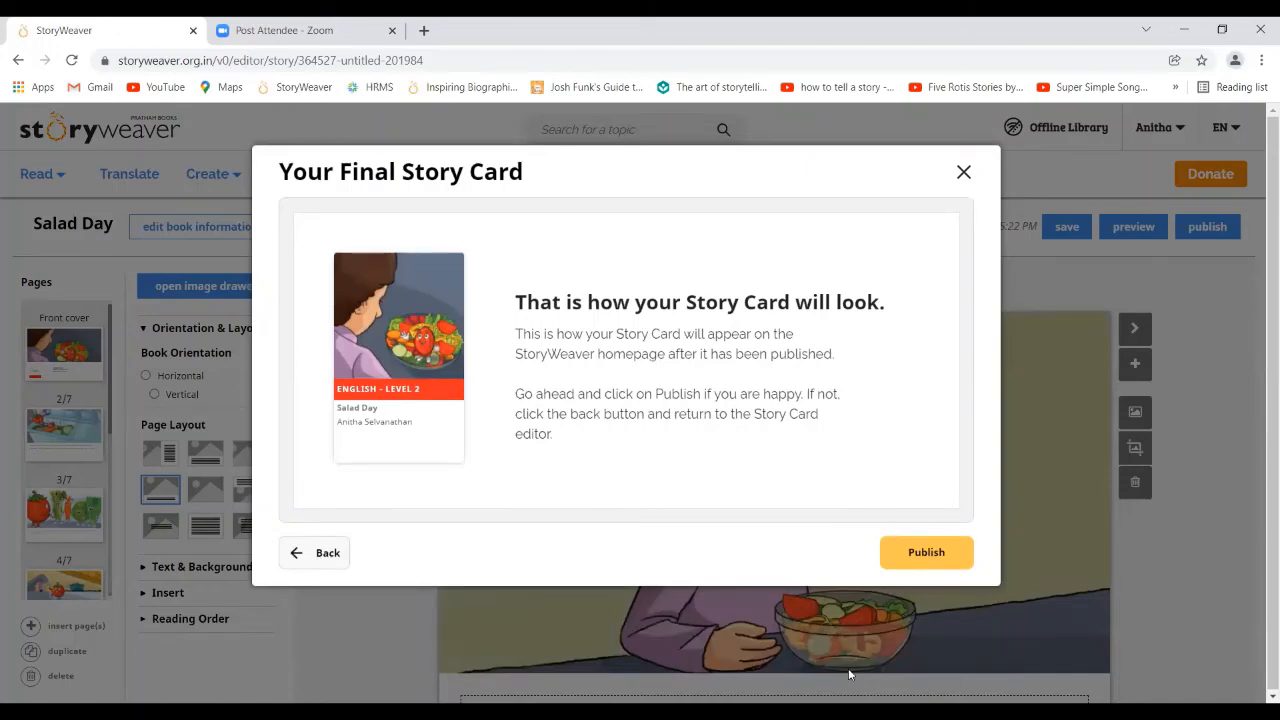
click(926, 556)
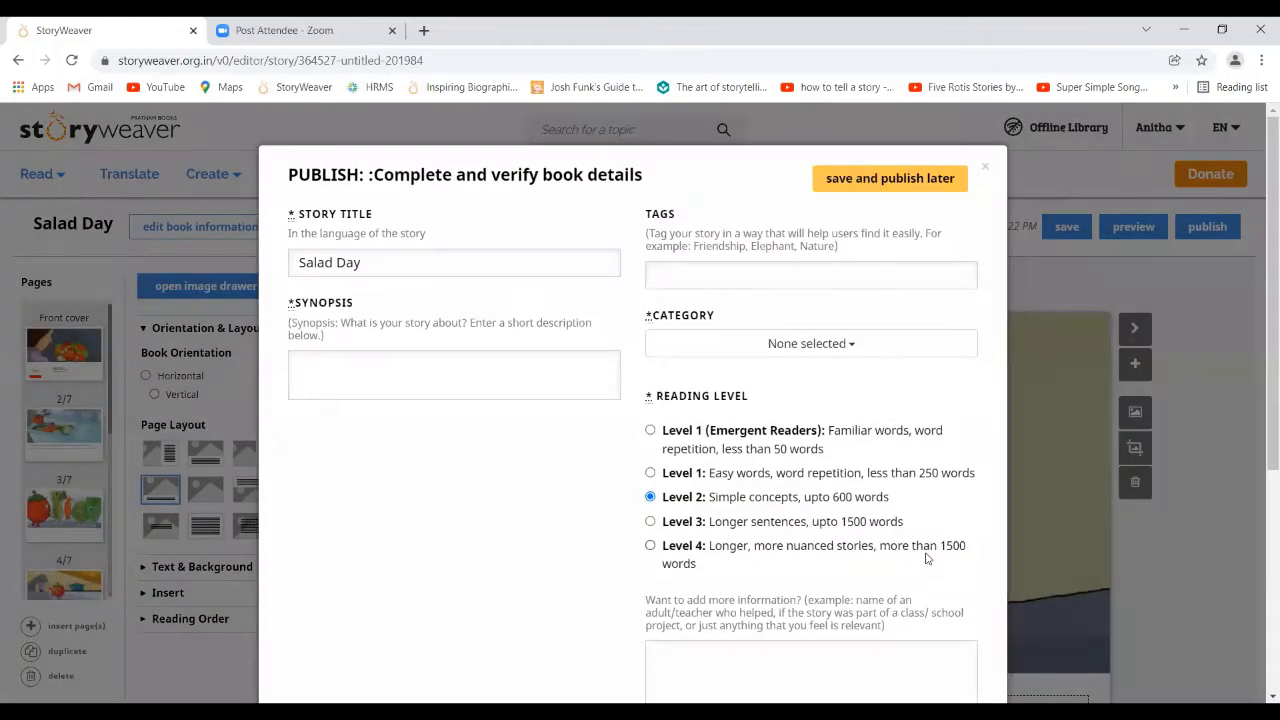
Enter the story synopsis "Fathima makes salad for Kabir on Thursdays. Let us see how.".
click(392, 262)
click(318, 362)
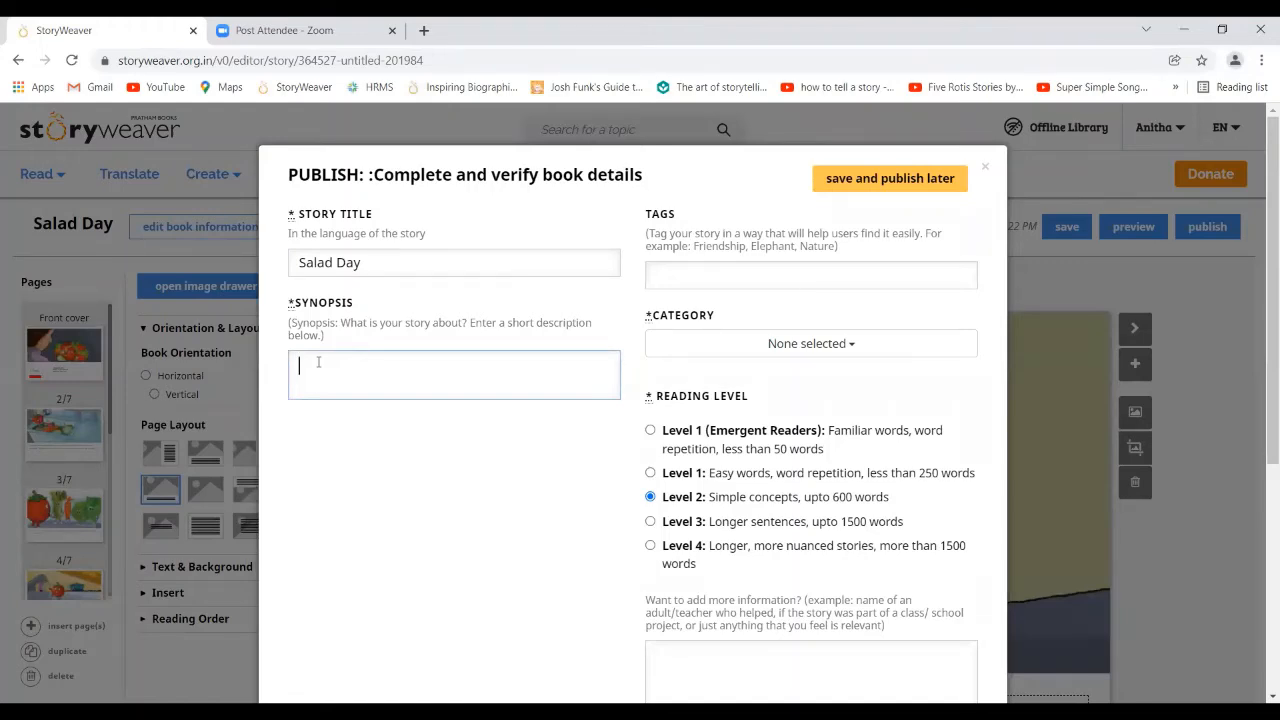
text(Fathima makes salad for Kabir)
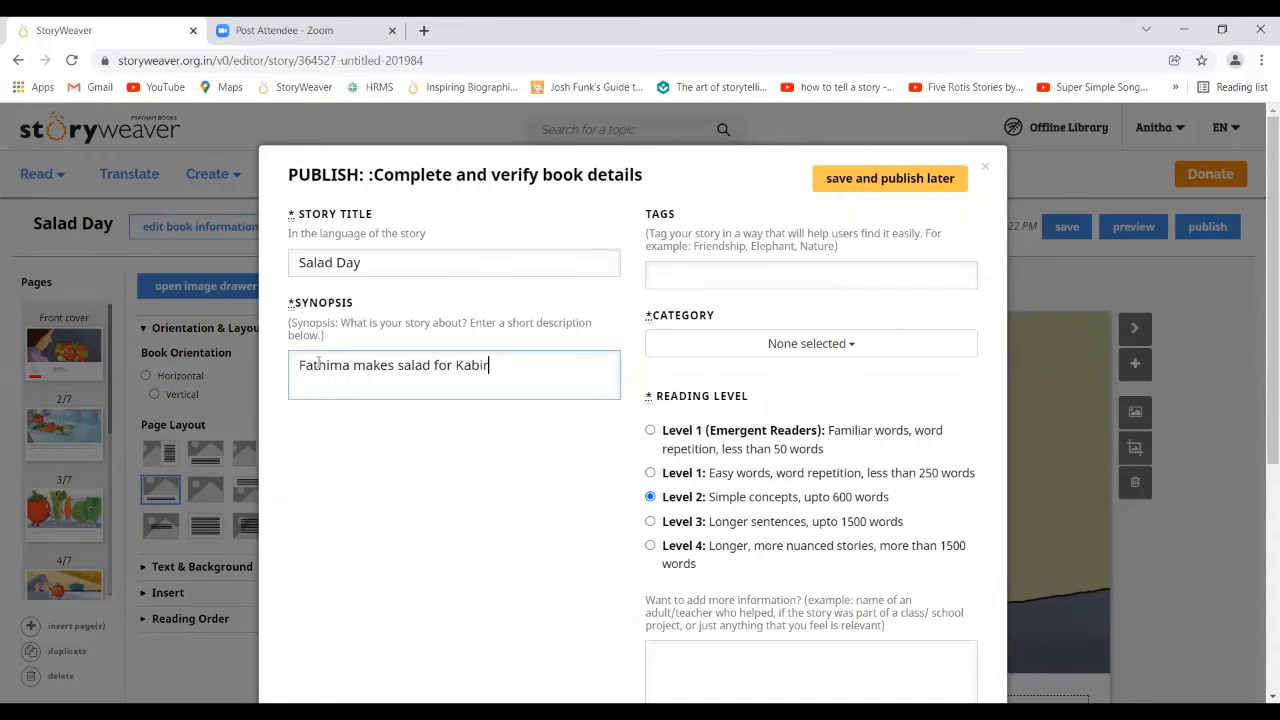
text( on Thursdays. Let us s)
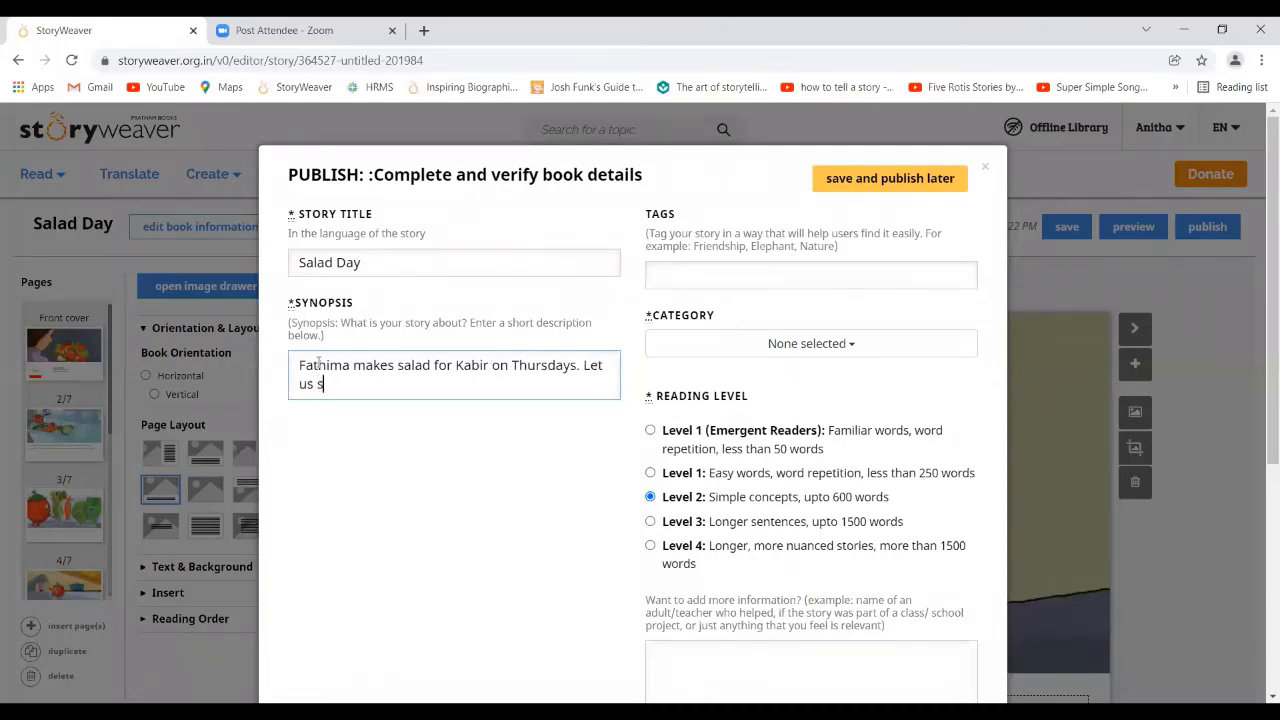
text(ee how.)
Tag the story with salad, vegetable salad, vegetables, healthy food, food, tomato and carrot.
click(672, 274)
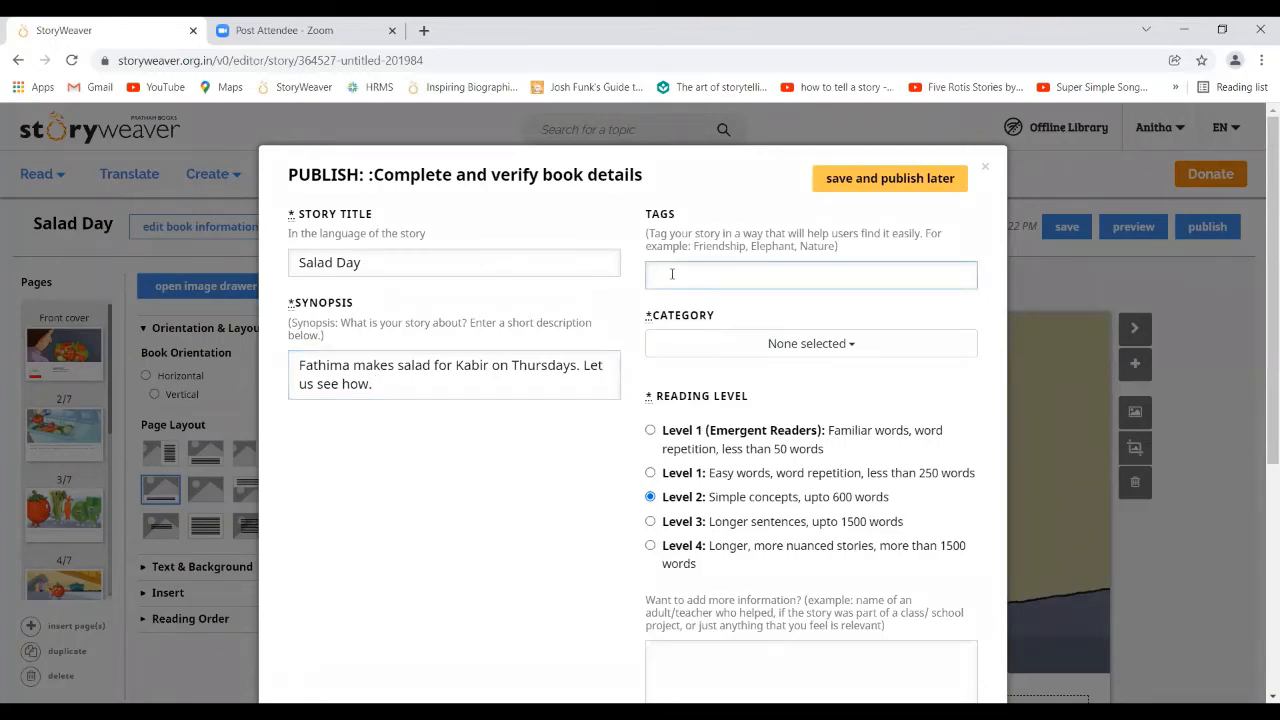
text(salad, bvegetabk)
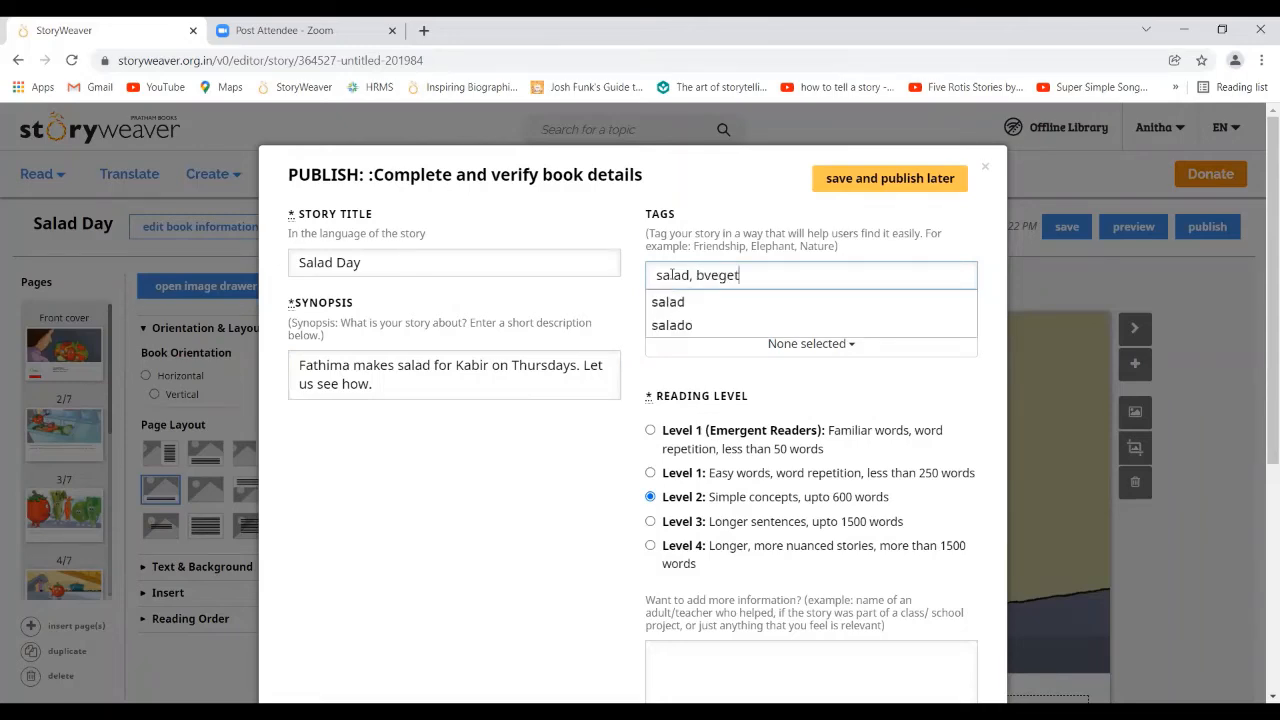
key(BackSpace)
key(BackSpace)
key(BackSpace)
key(BackSpace)
key(BackSpace)
key(BackSpace)
key(BackSpace)
key(BackSpace)
key(BackSpace)
text(vegetable)
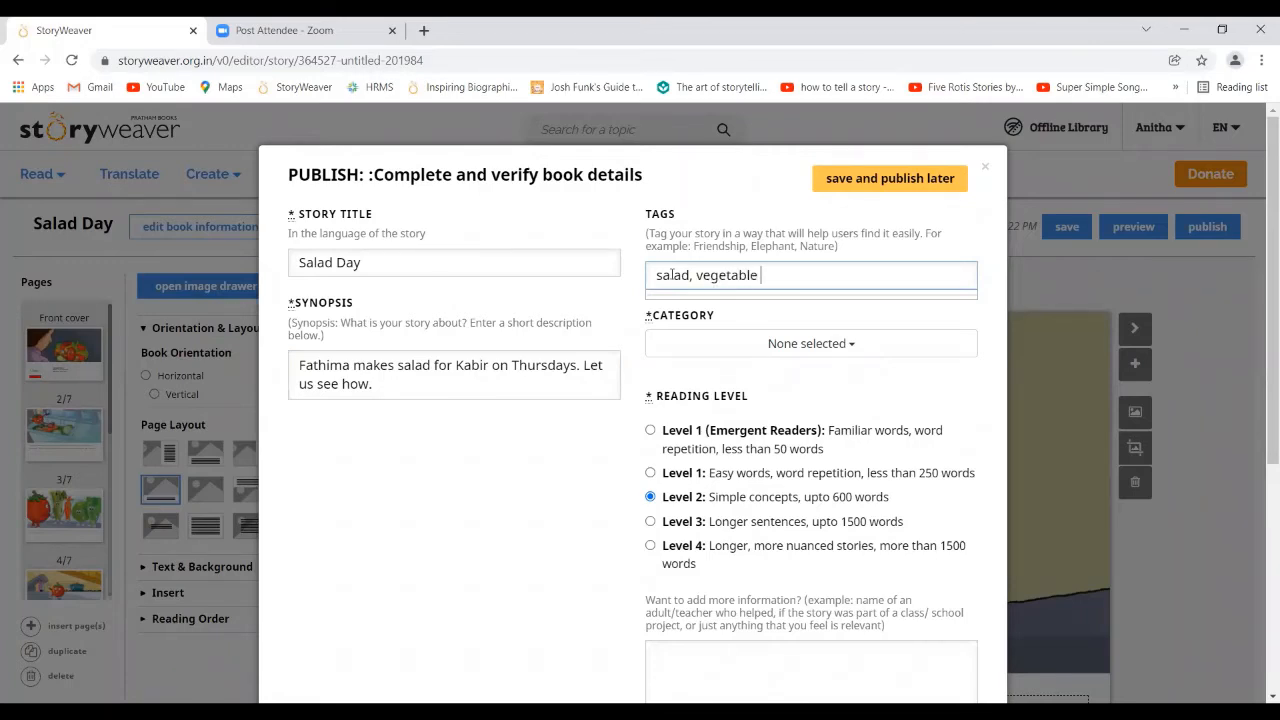
text( salad, ve)
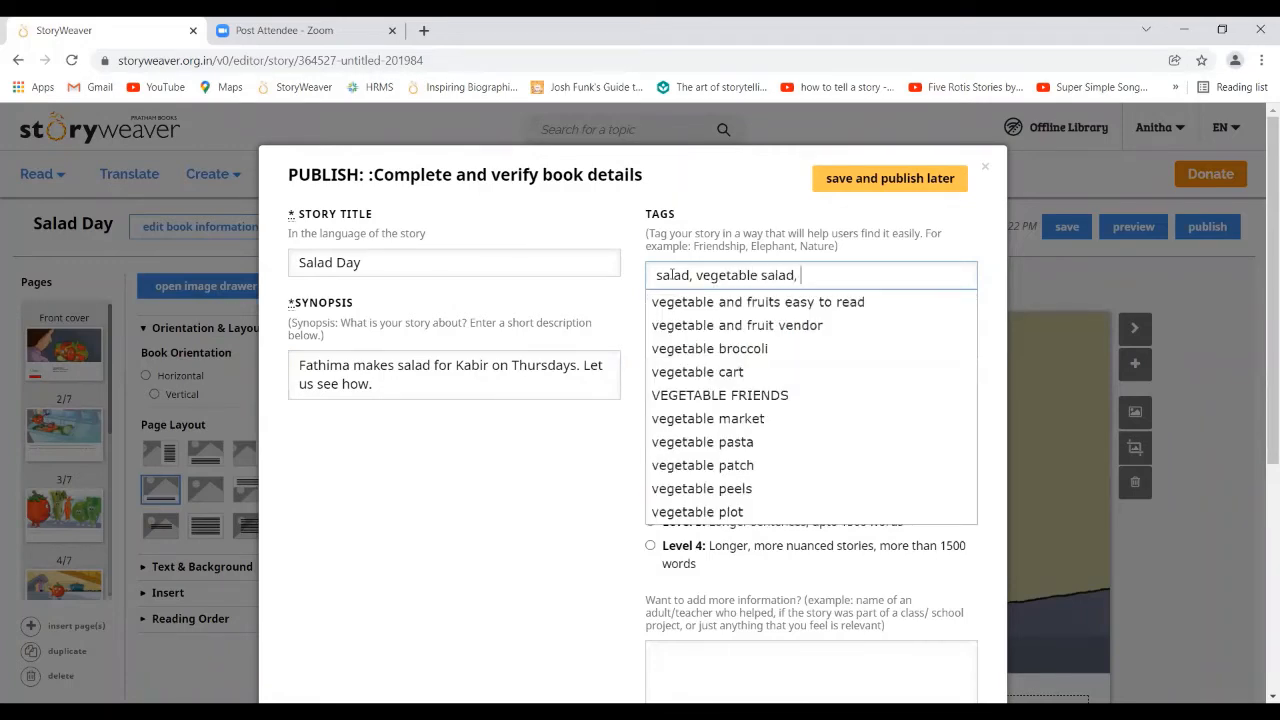
text(getables)
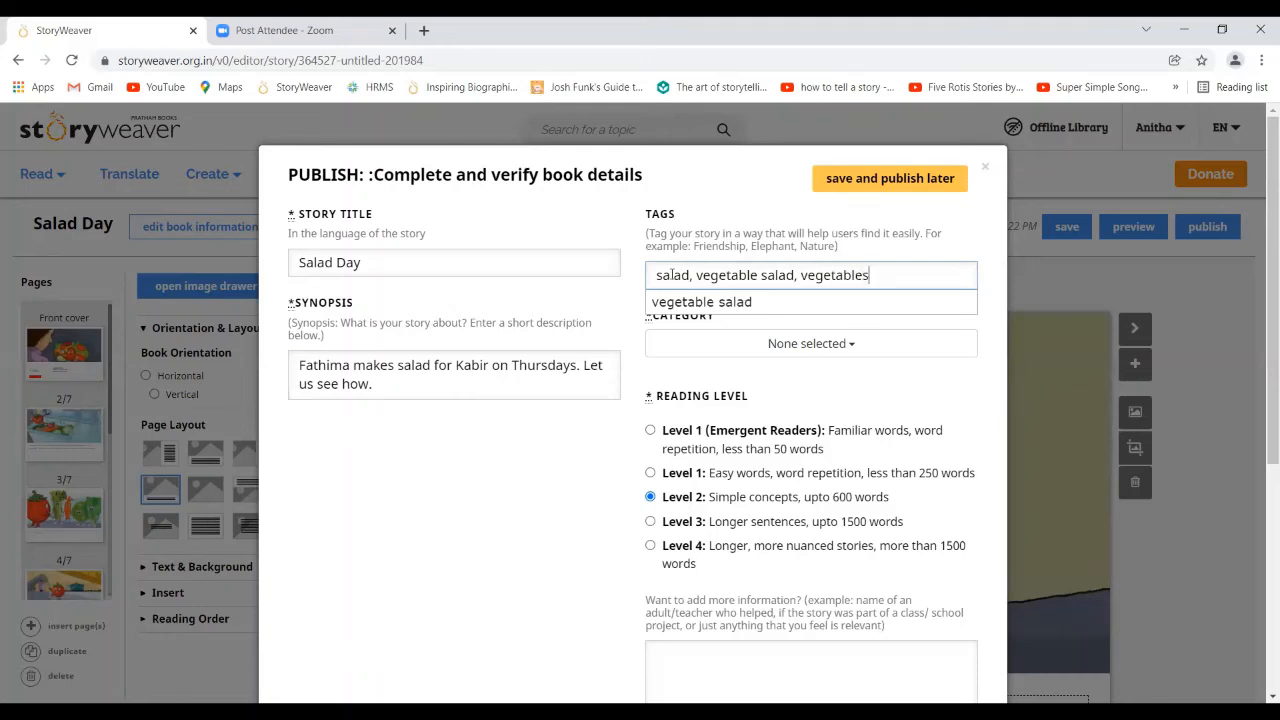
text(, healthy food, food,)
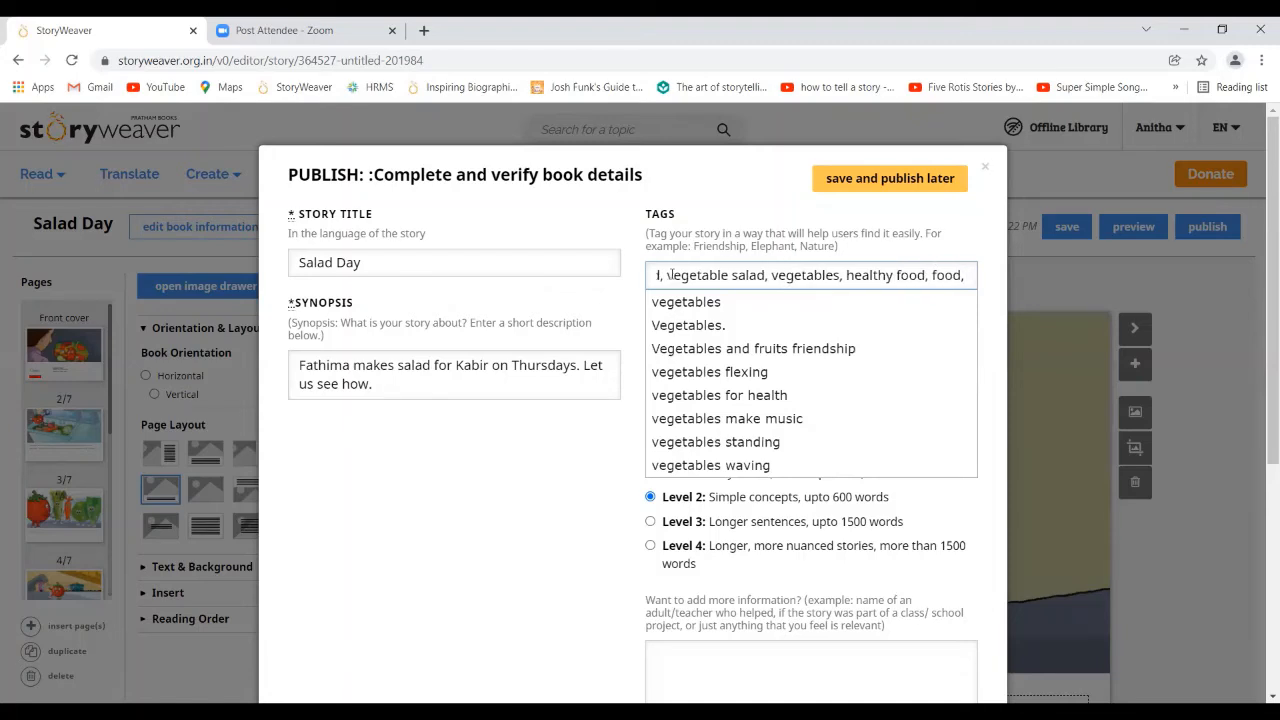
text( tomatoe)
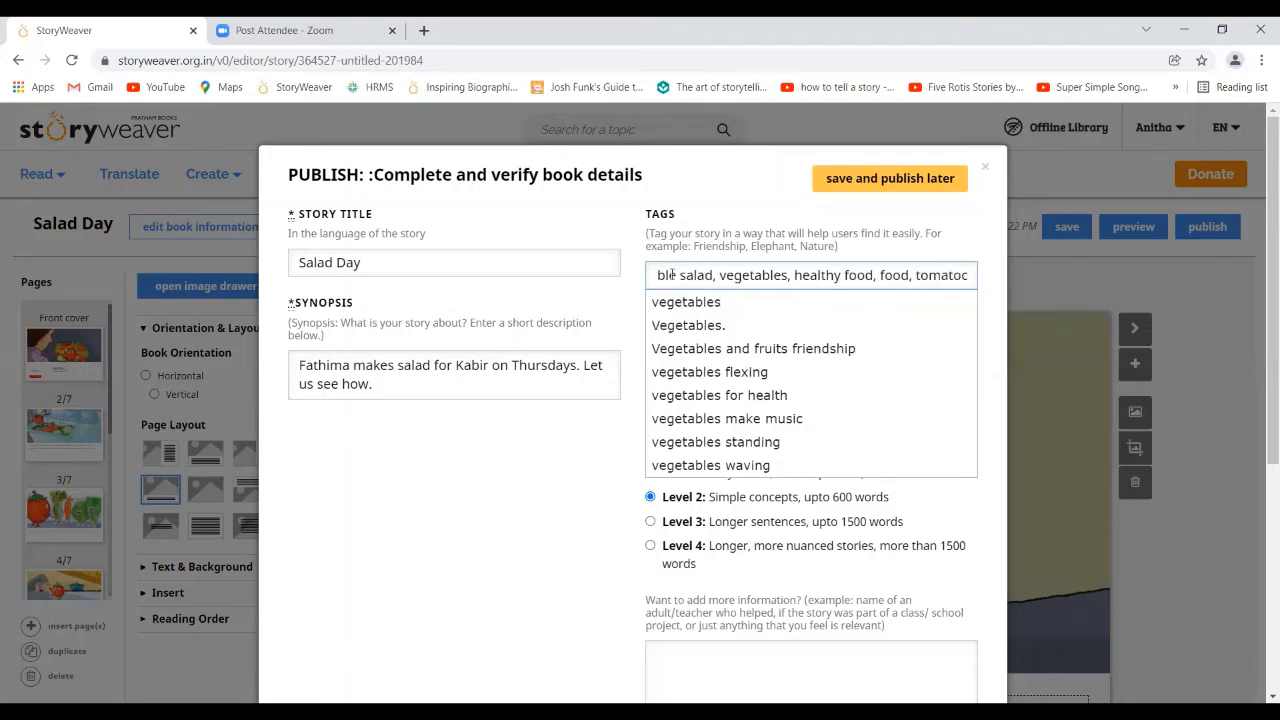
key(BackSpace)
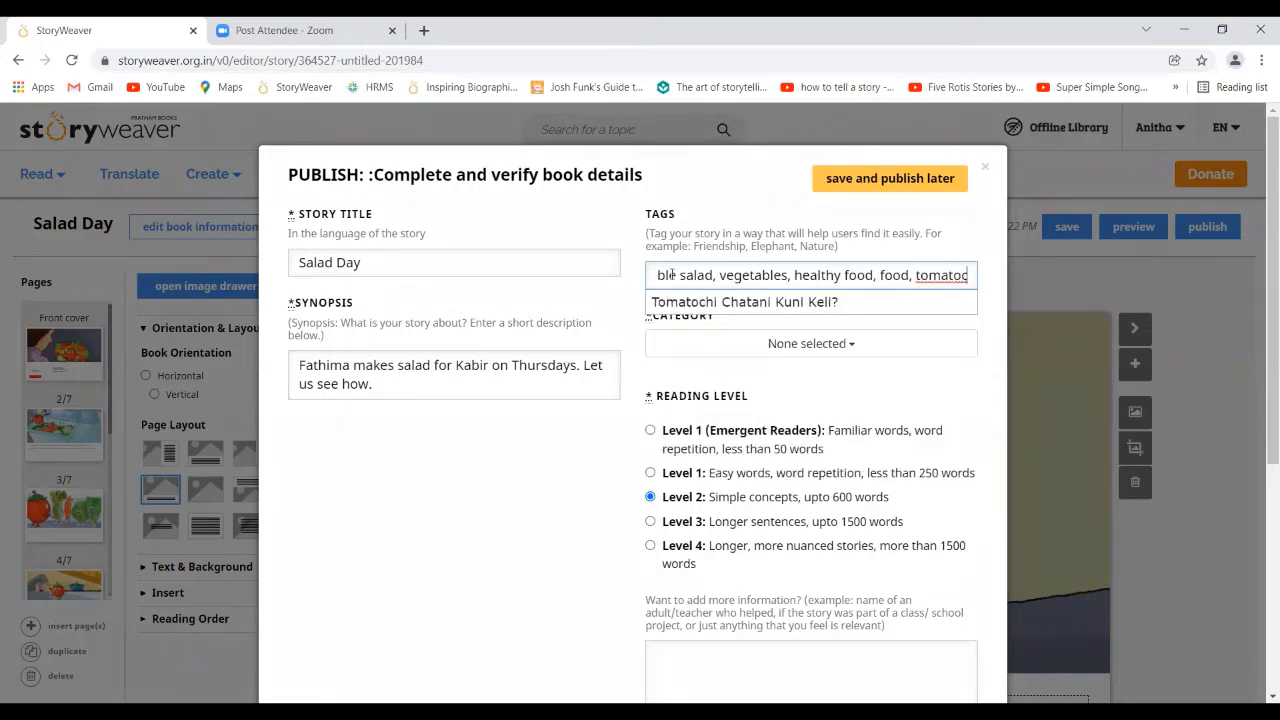
text(, )
text(carrot)
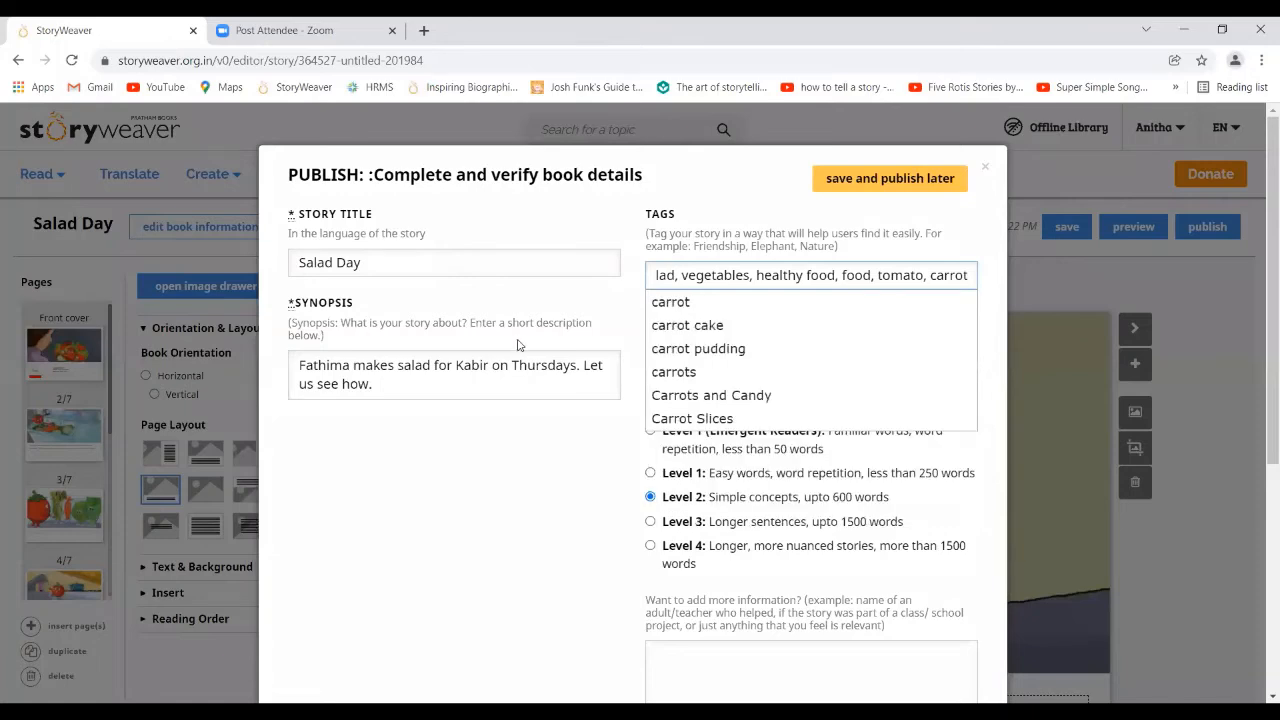
click(545, 453)
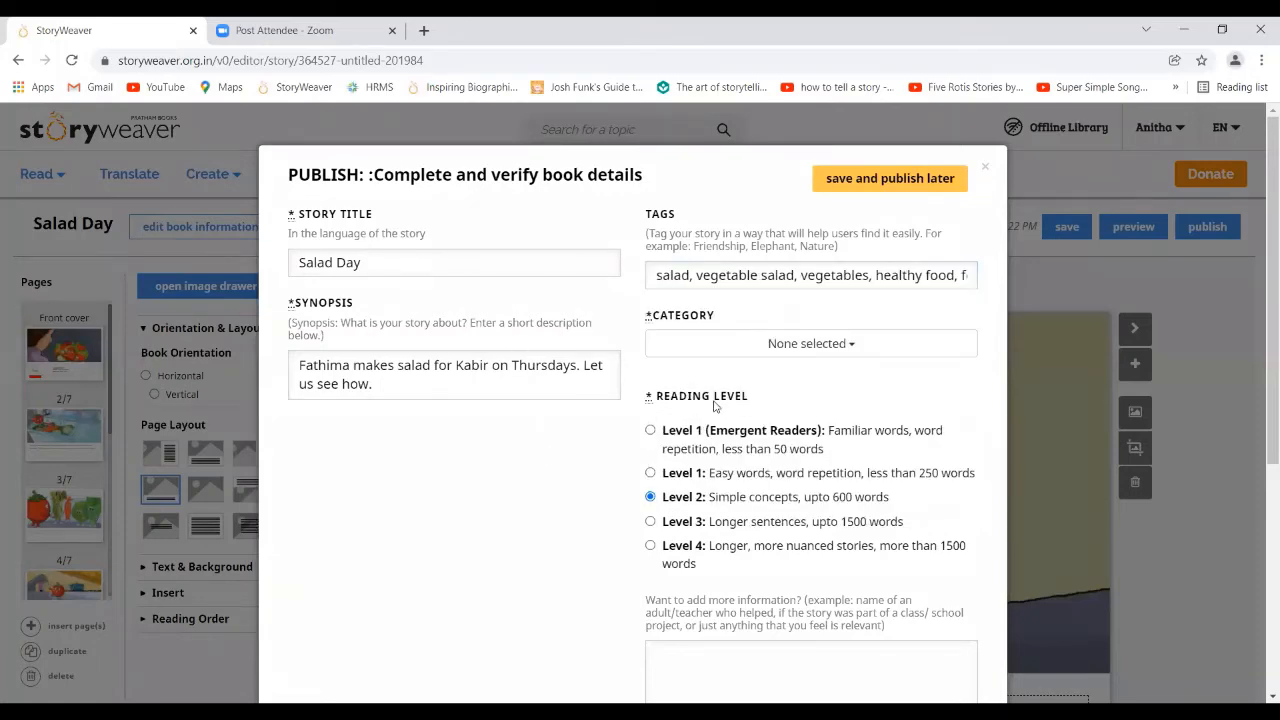
Assign the story to the categories Activity Books, Fantasy, Fiction and Flashcards.
click(851, 345)
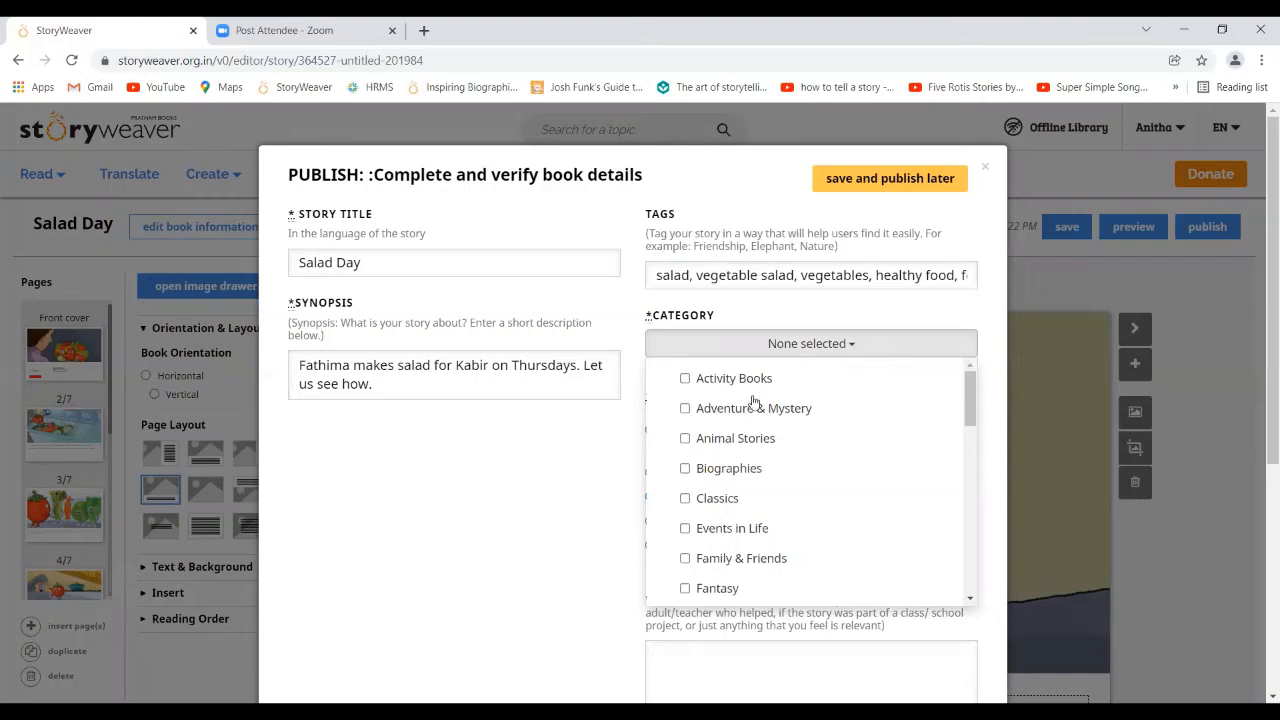
click(685, 380)
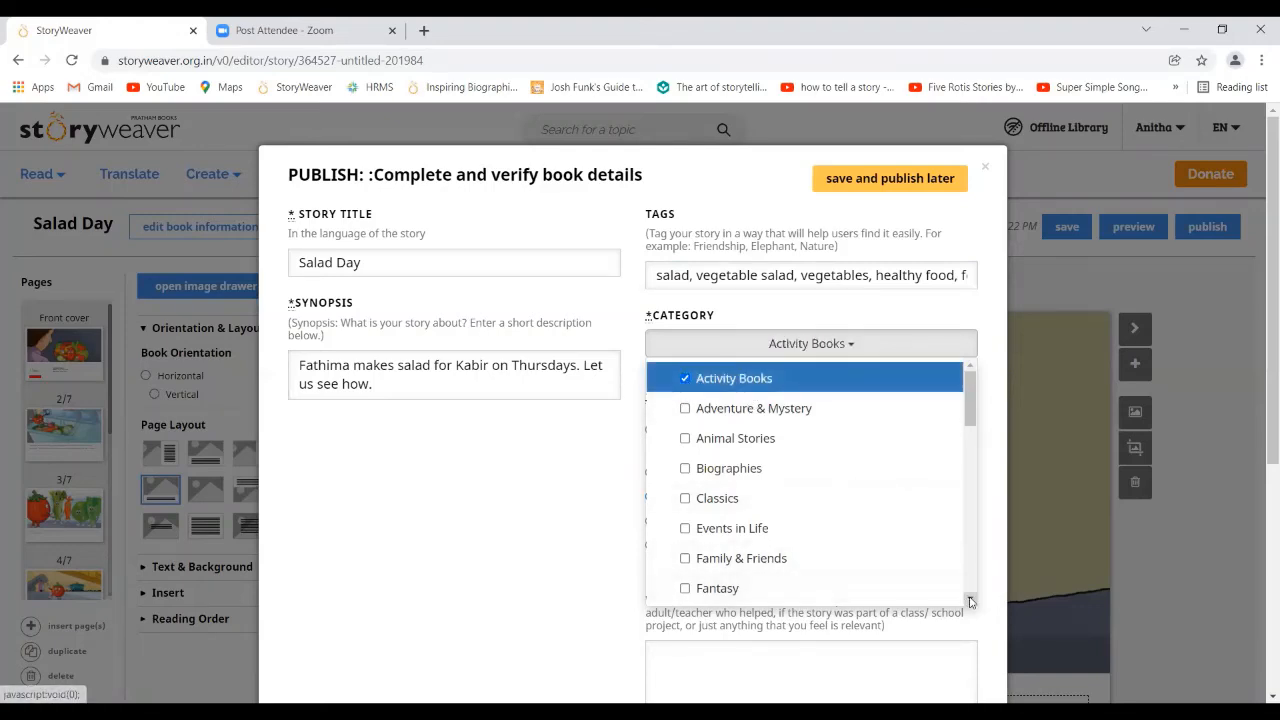
scroll(966, 597, down, 3)
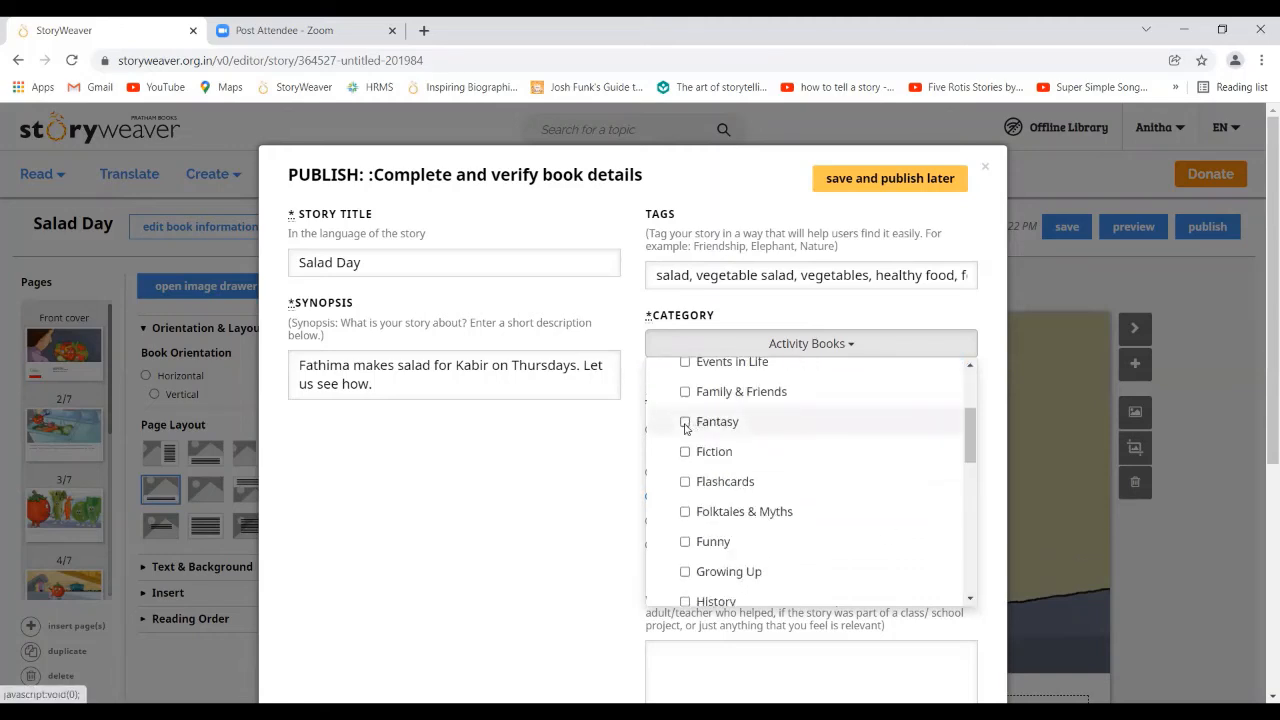
click(685, 423)
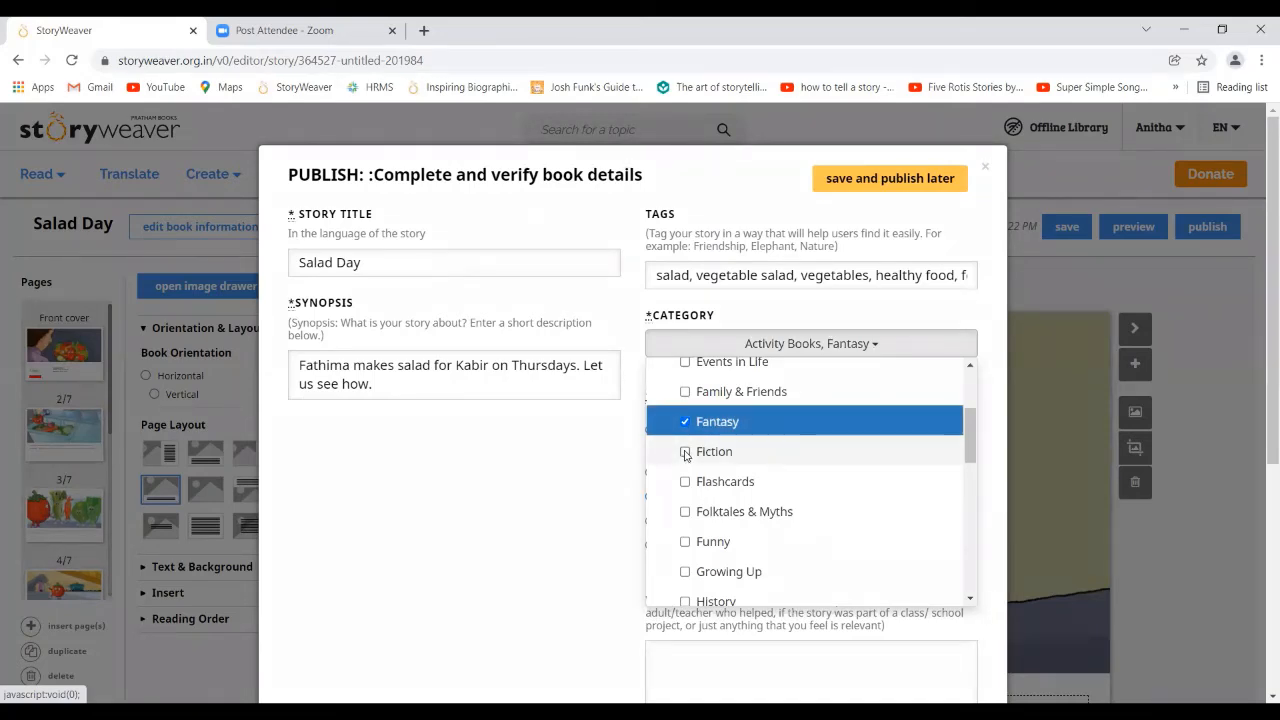
click(686, 455)
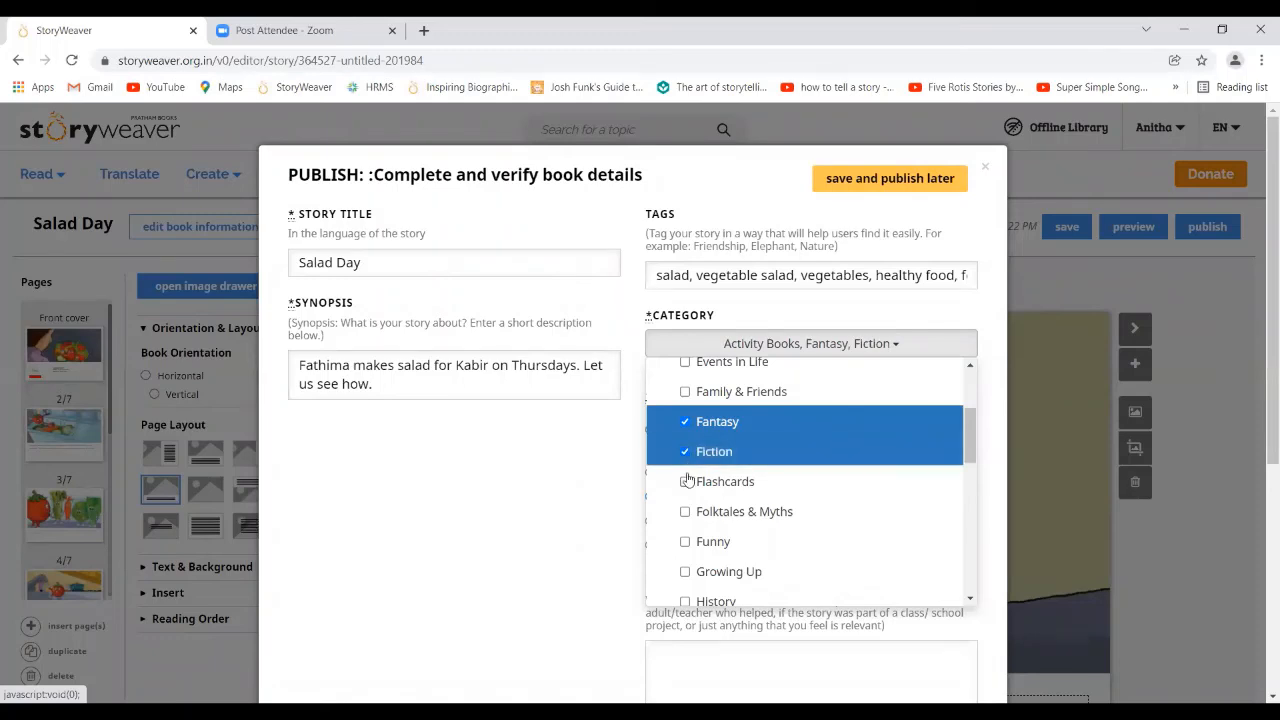
click(686, 484)
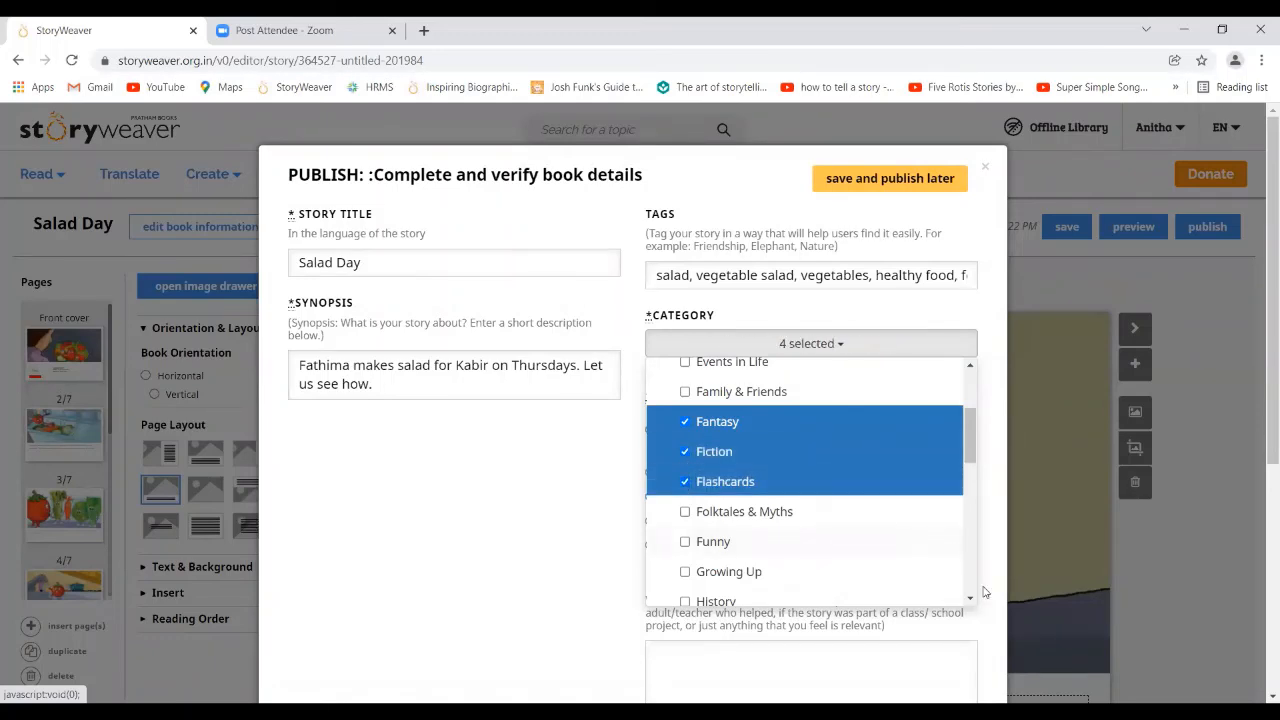
Add the categories My Surroundings, Me and My Daily Life, School Stories, Read-Aloud Stories, Story Card and Science & Nature.
drag(971, 601, 971, 601)
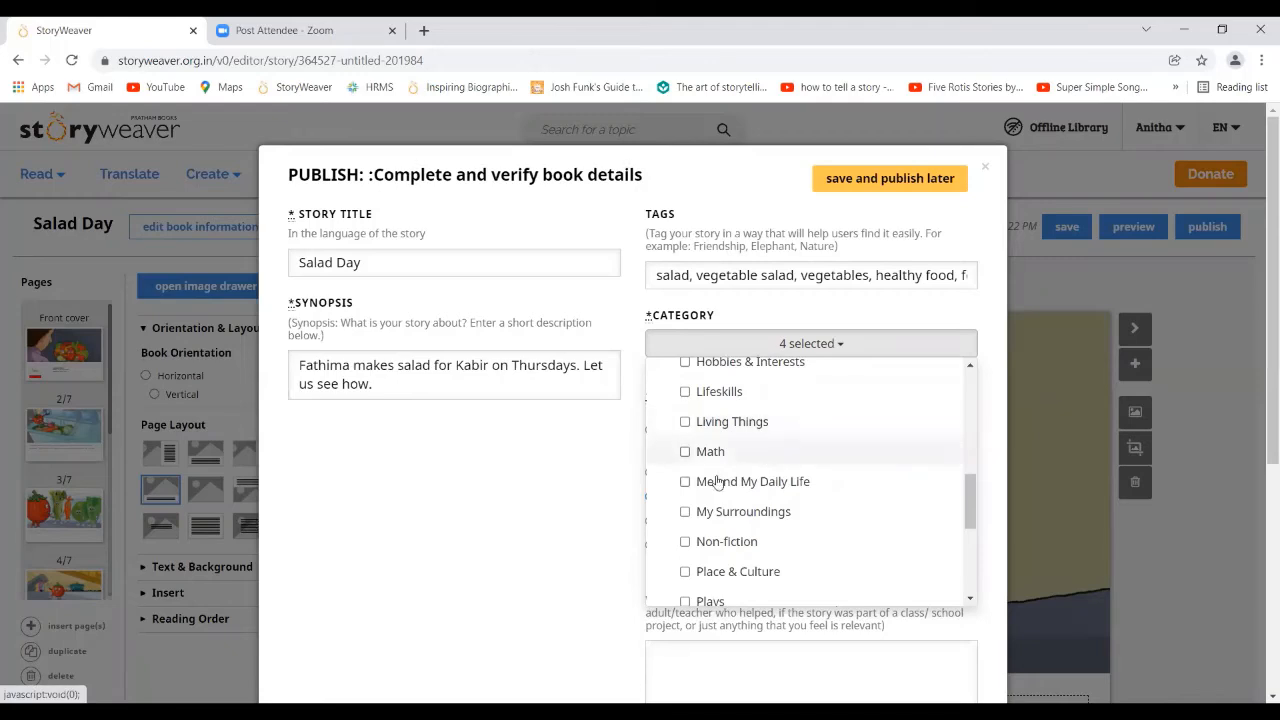
click(685, 514)
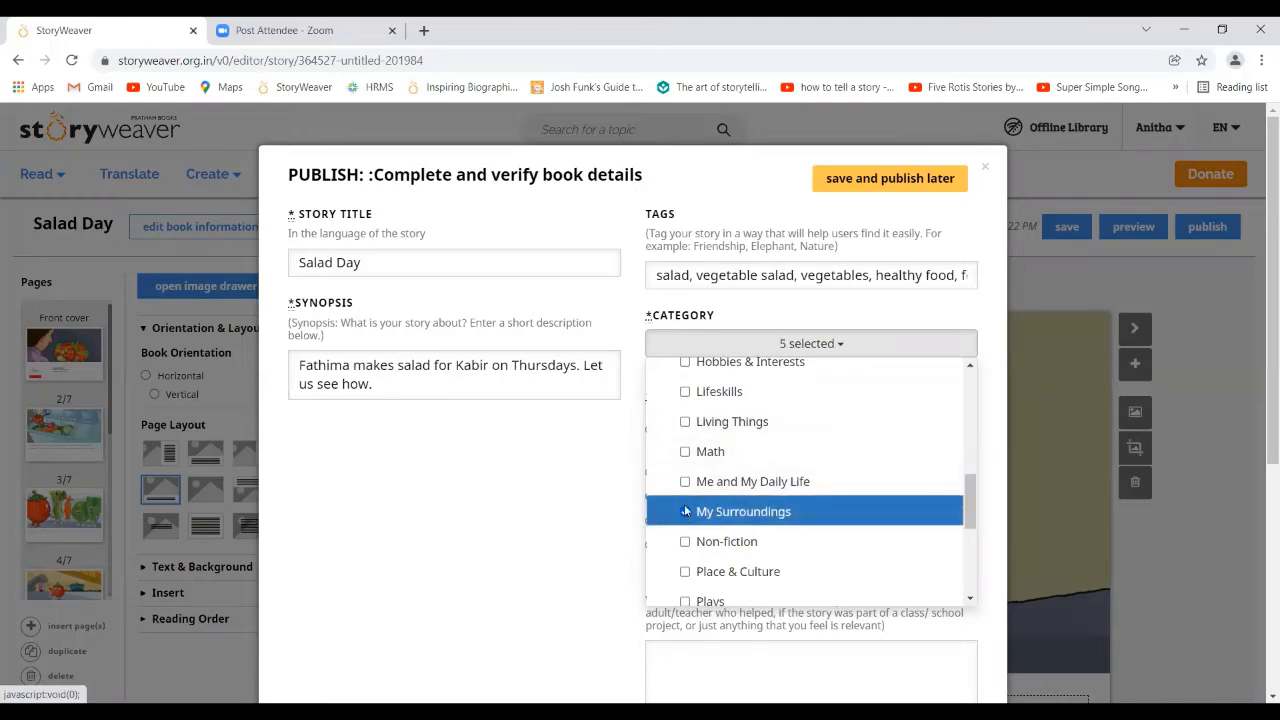
click(685, 482)
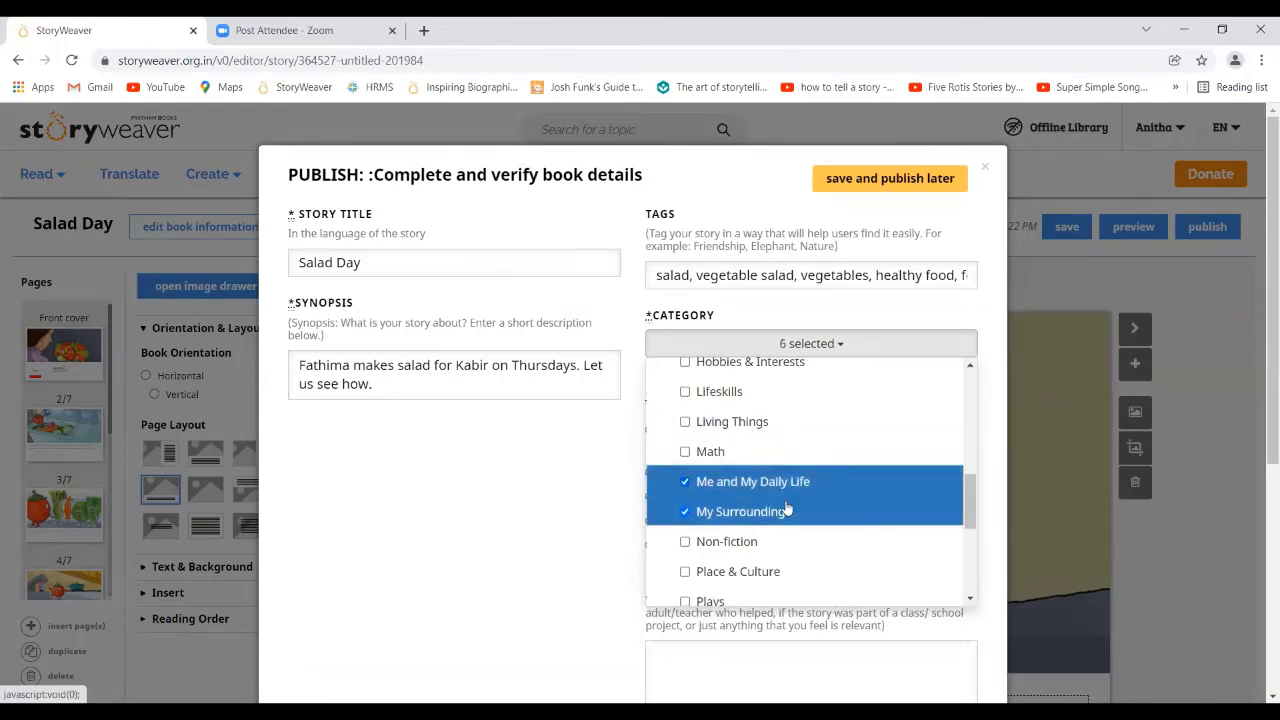
click(970, 599)
scroll(970, 599, down, 3)
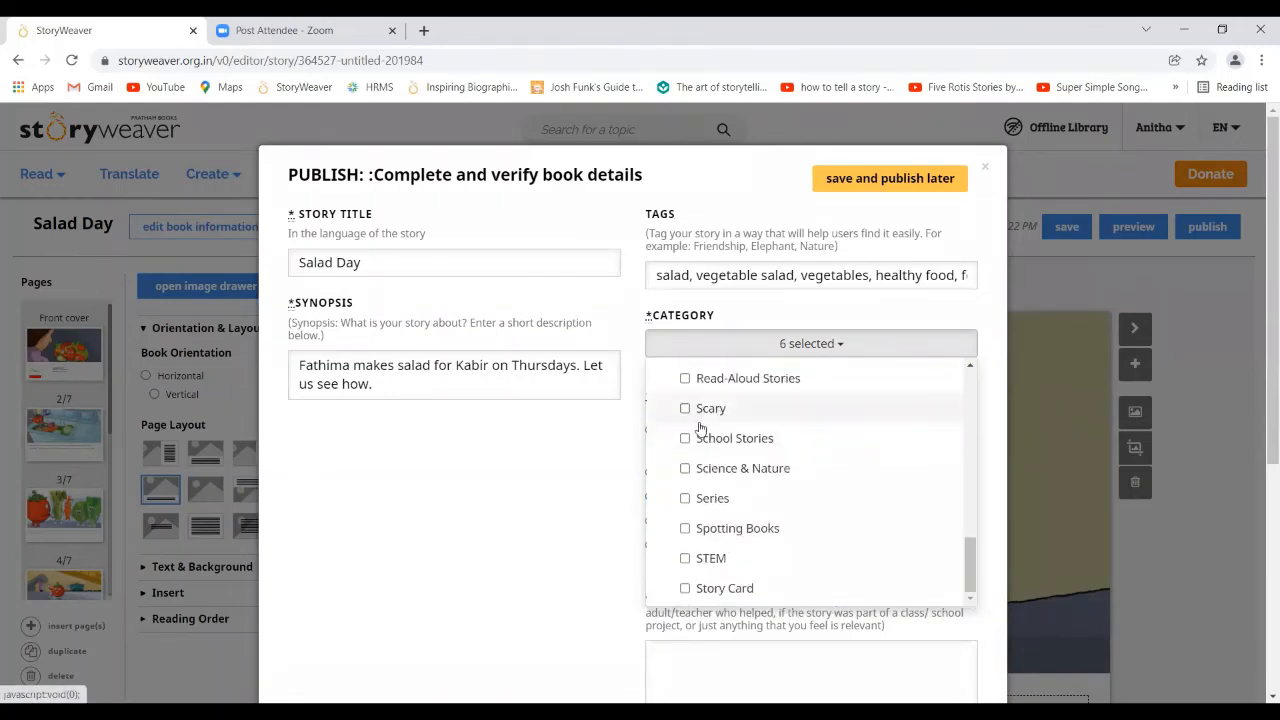
click(685, 440)
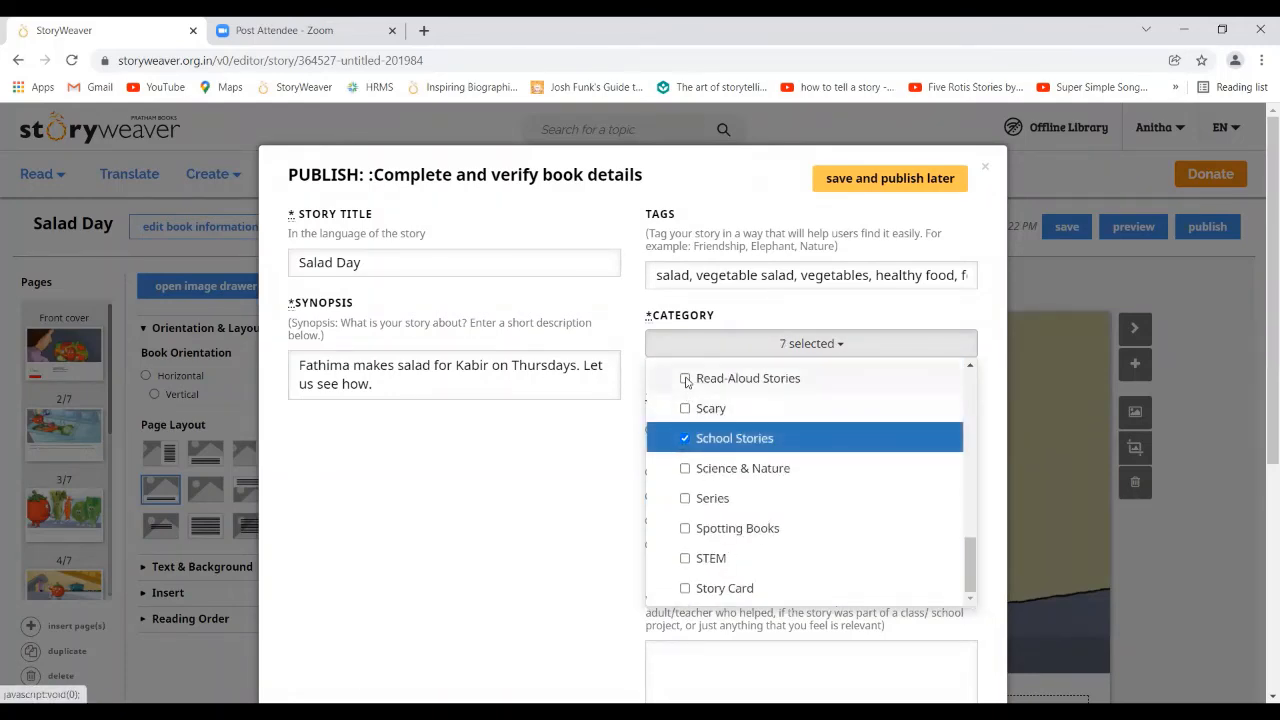
click(685, 379)
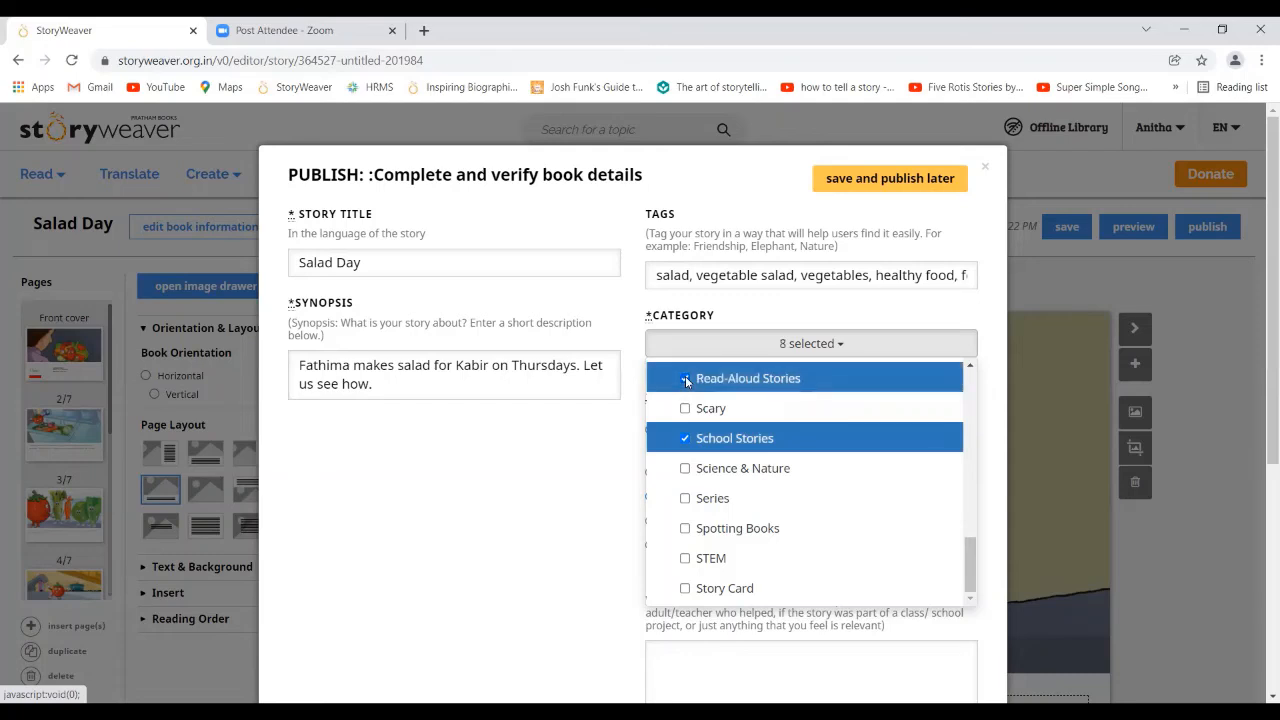
click(685, 589)
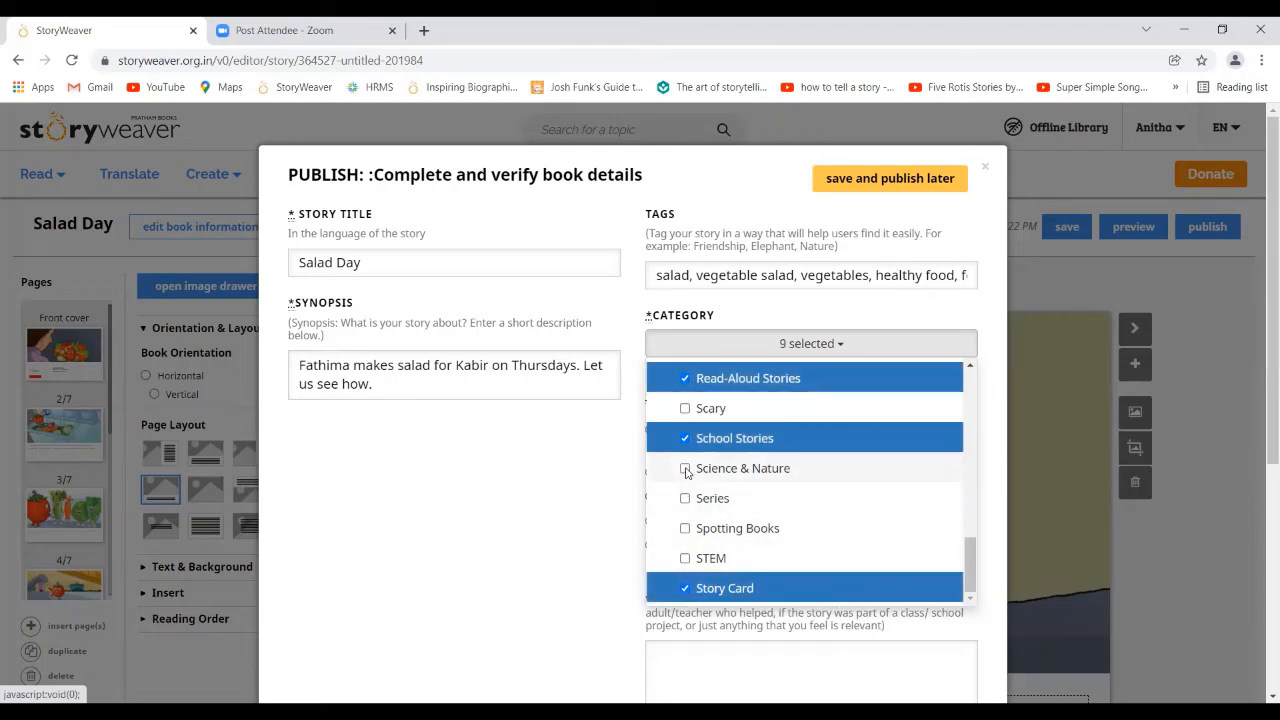
click(686, 470)
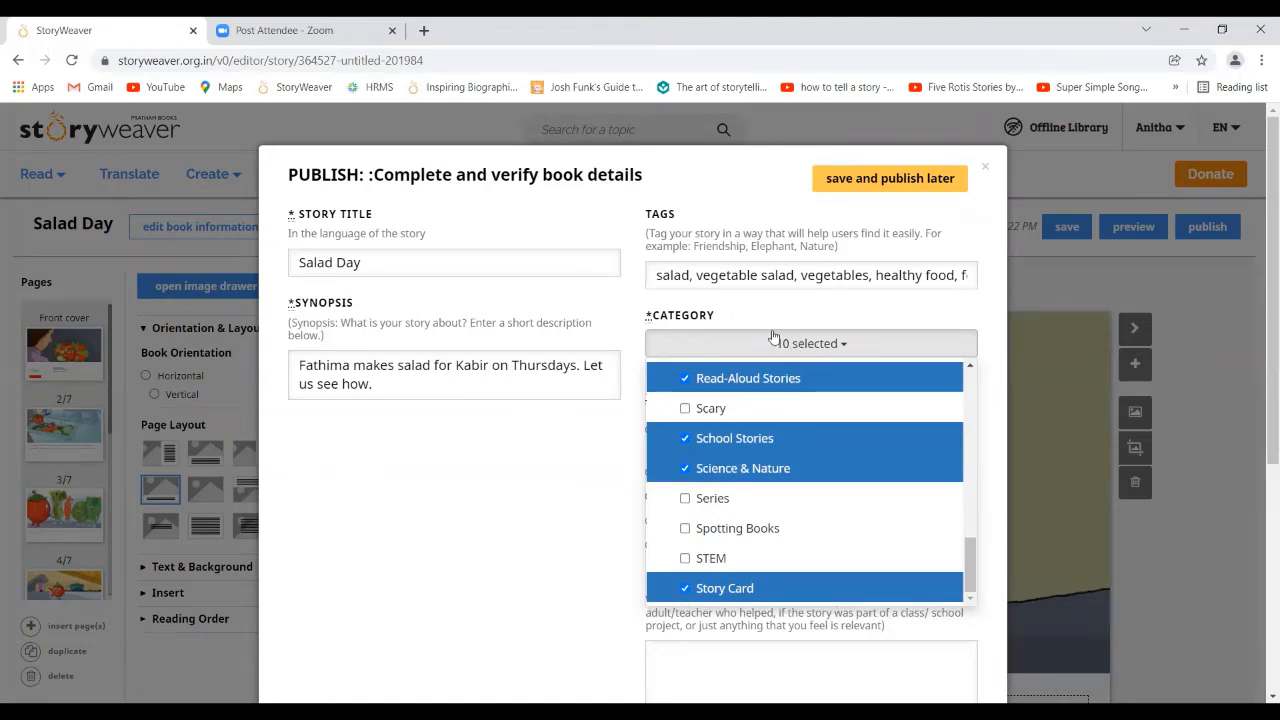
click(612, 476)
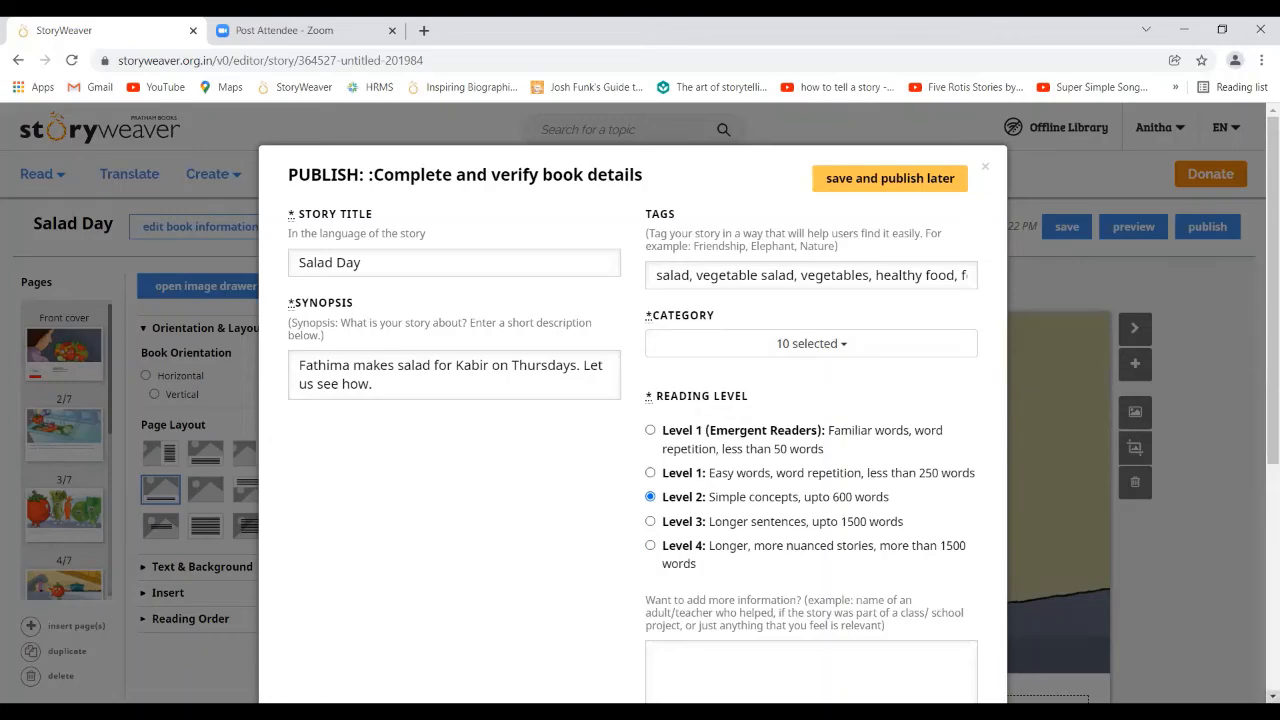
Accept the remaining book details, check the front and back cover preview, and publish the story.
scroll(632, 400, down, 4)
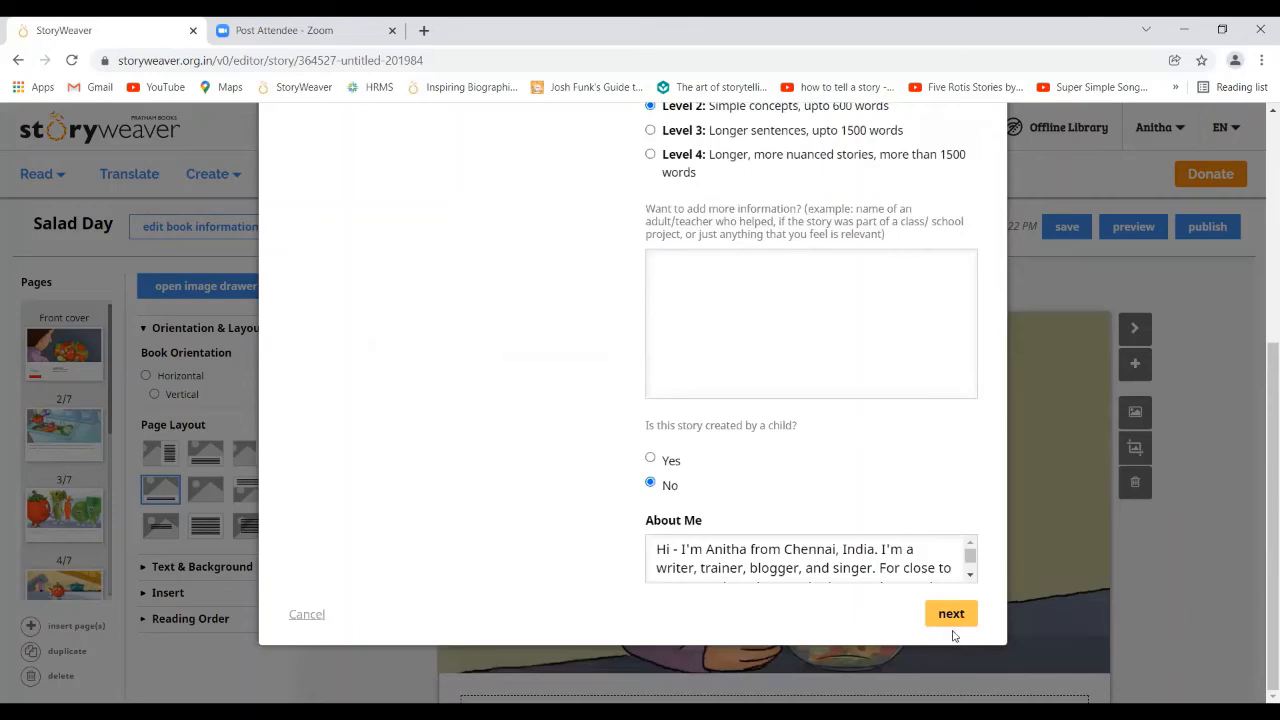
click(945, 610)
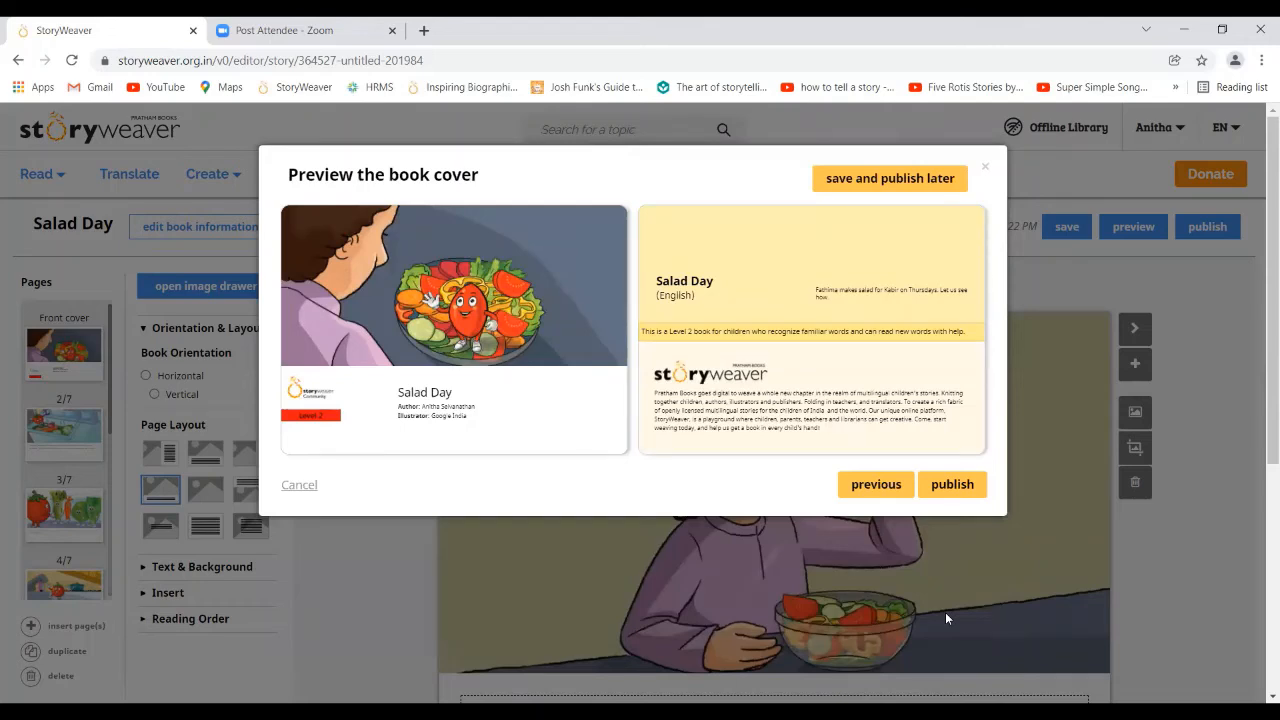
mouse_move(965, 328)
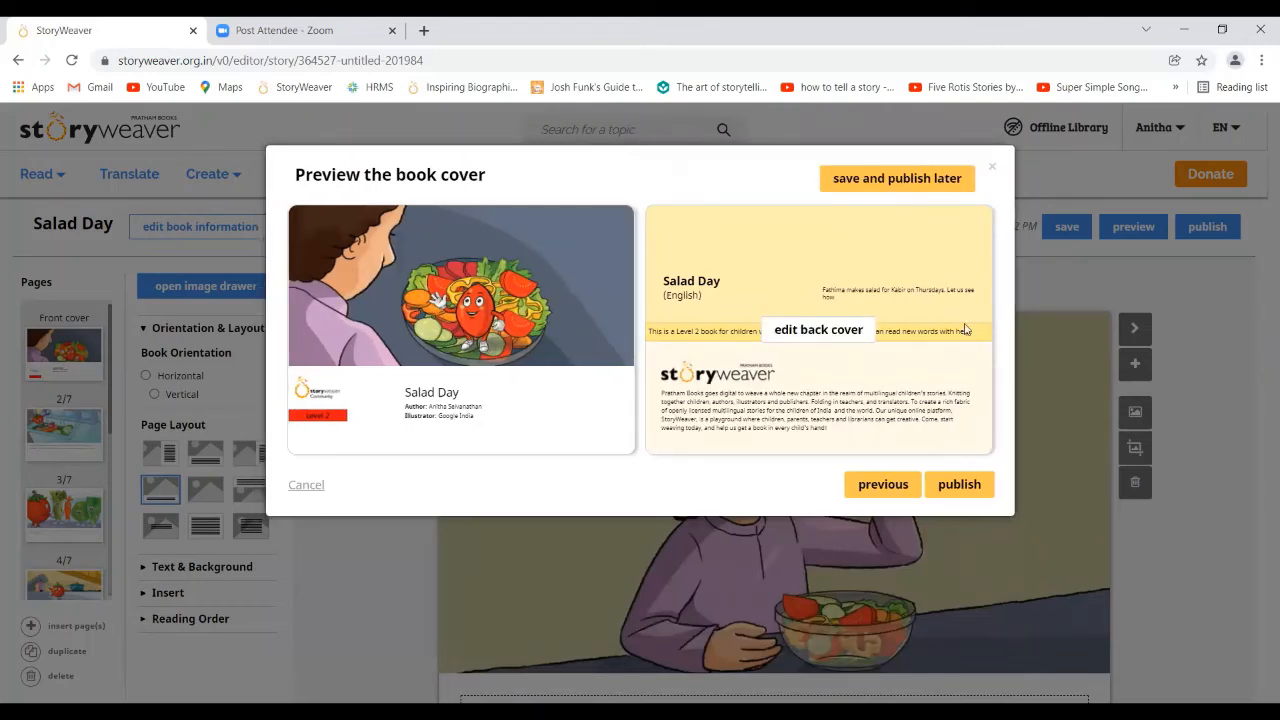
click(959, 491)
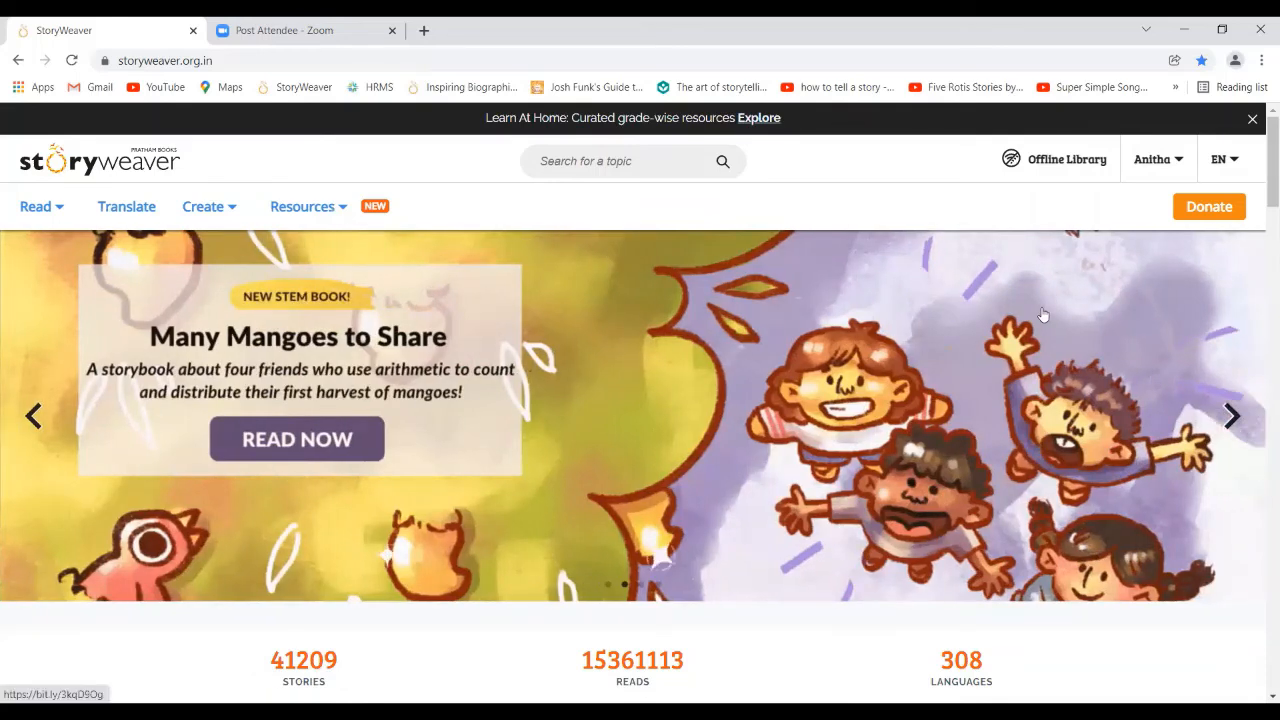
Open the profile editing page of the signed-in account.
click(1178, 160)
click(1178, 160)
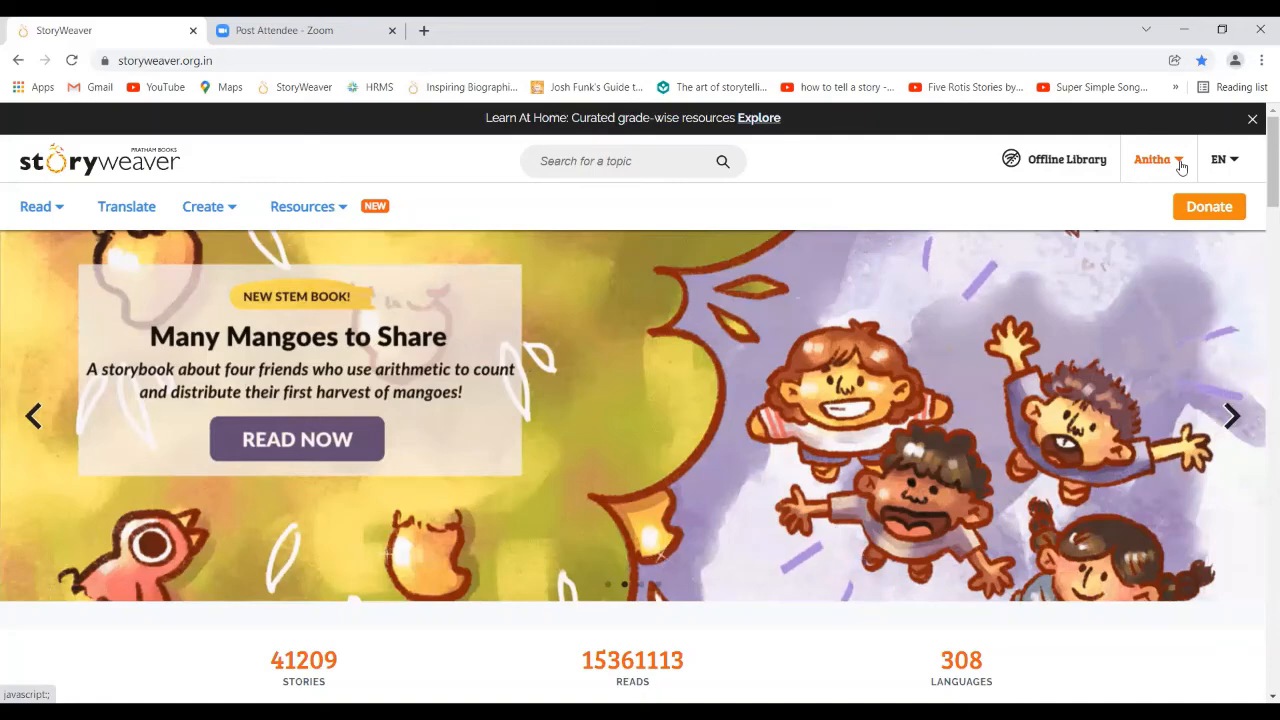
click(1178, 160)
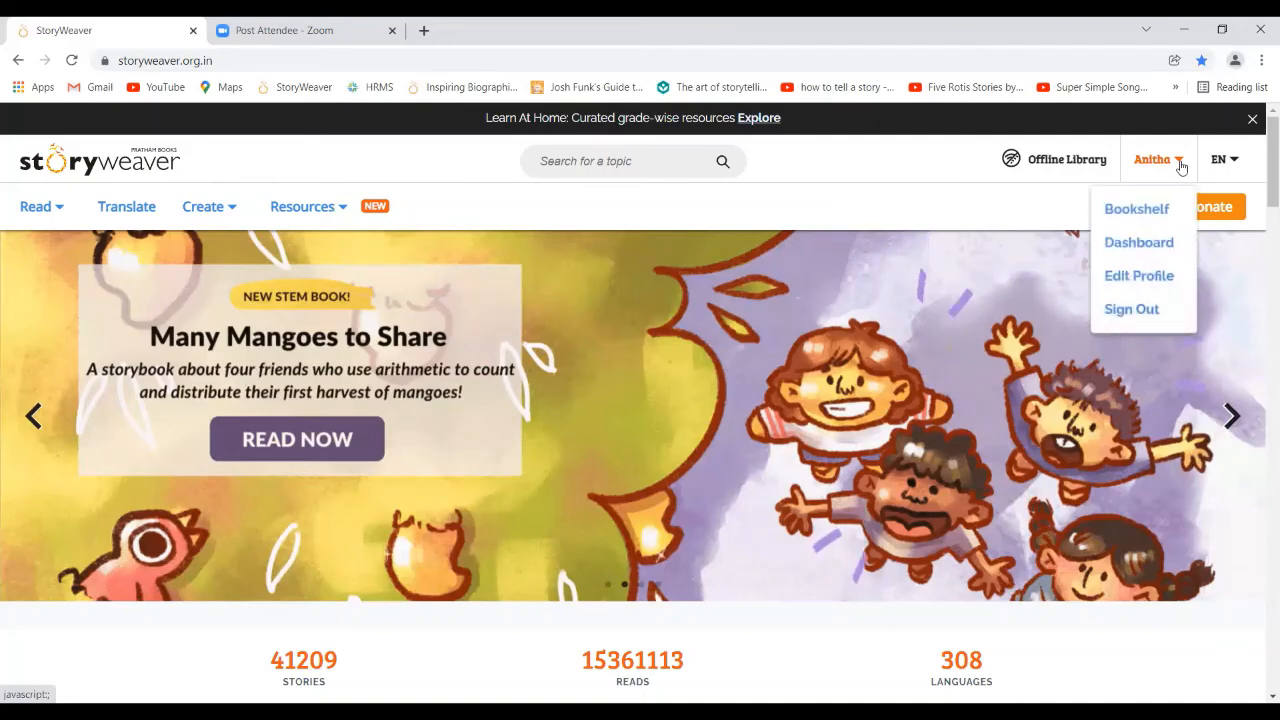
click(1158, 282)
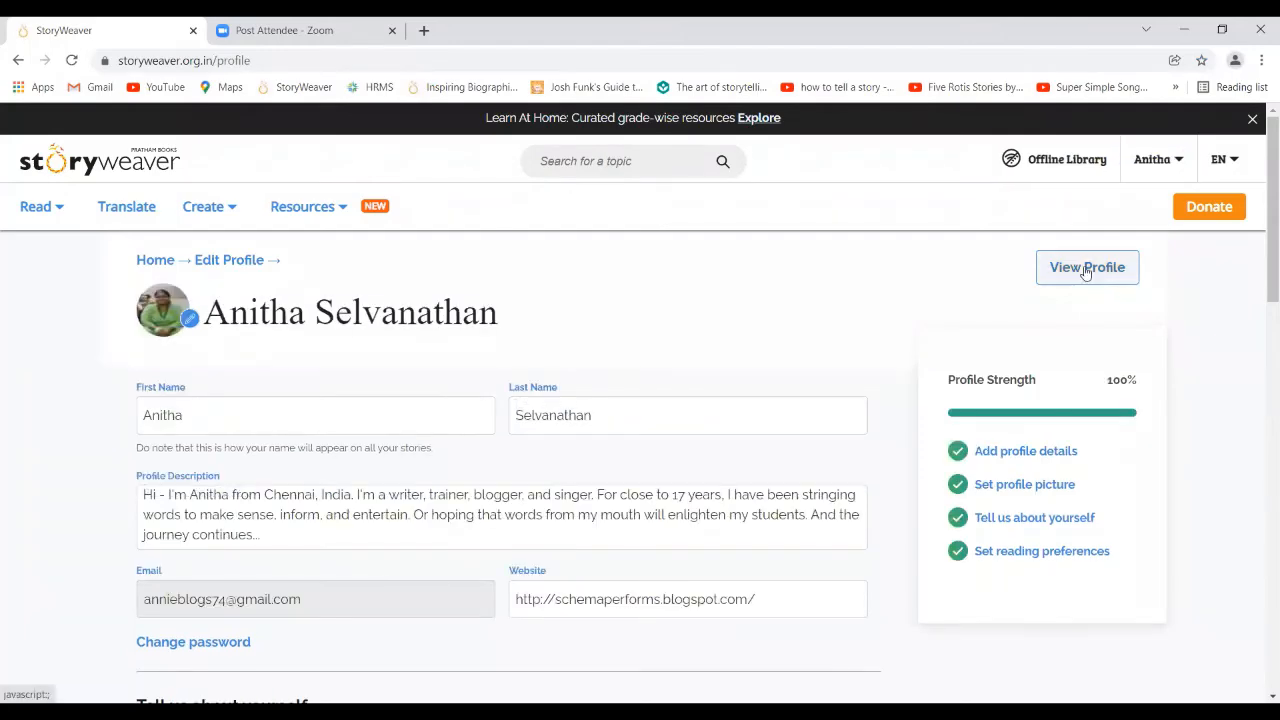
Open the author's public profile and look through the published stories for "Salad Day".
click(1086, 270)
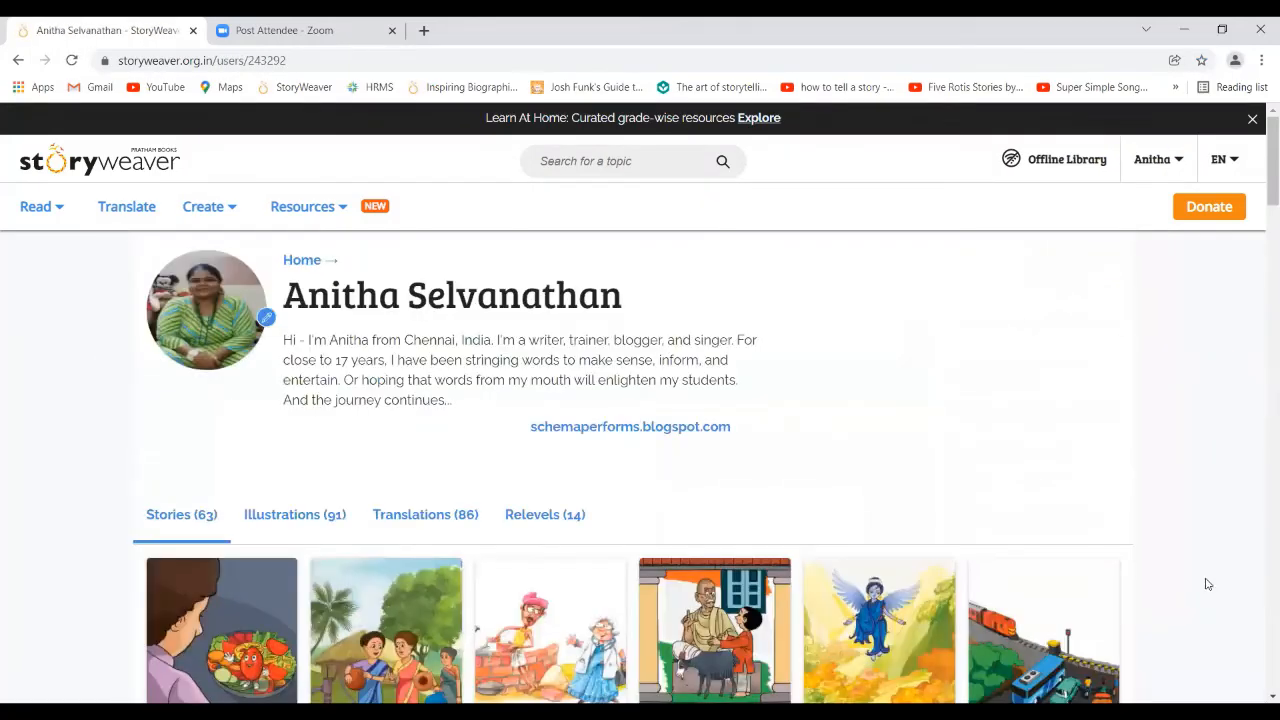
scroll(640, 400, down, 2)
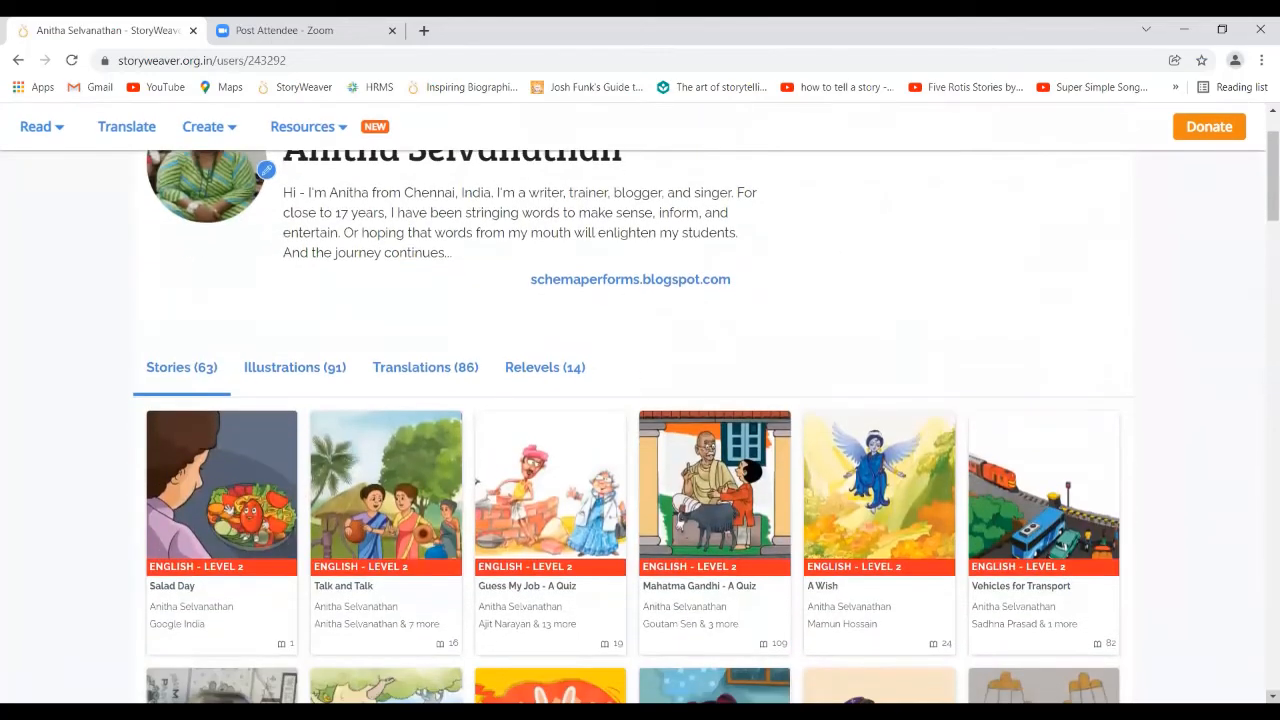
scroll(640, 400, down, 1)
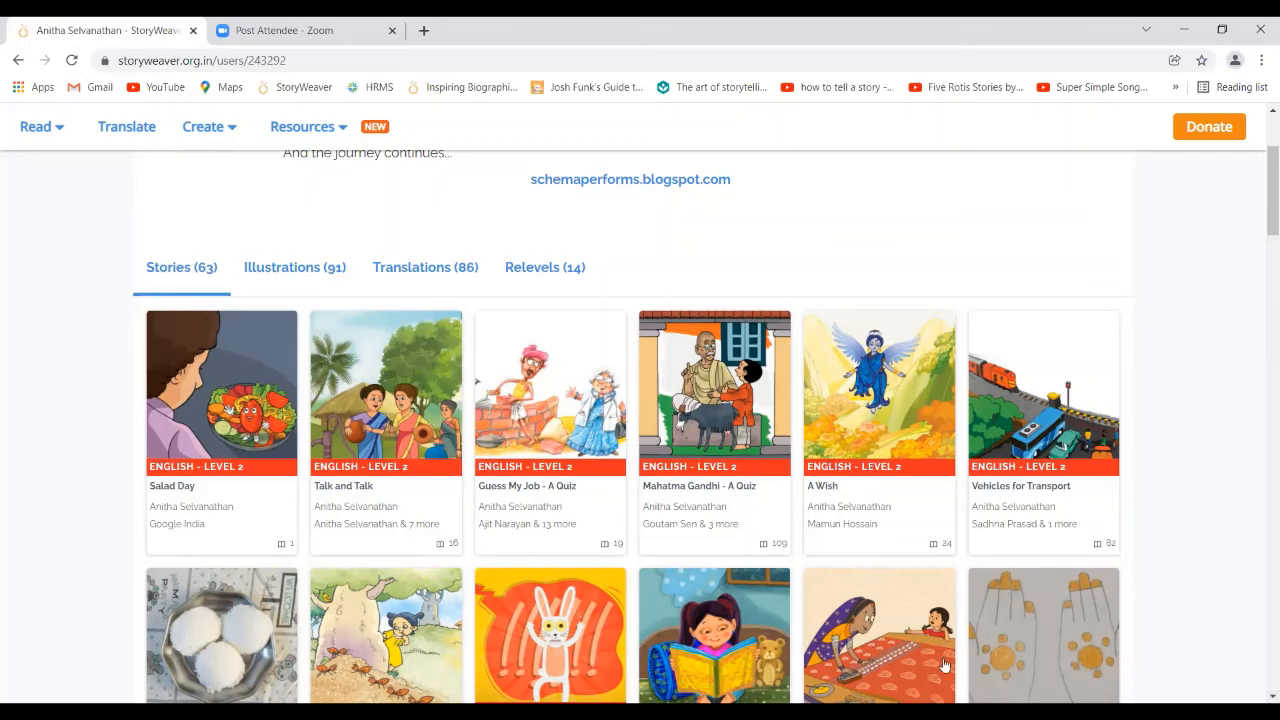
mouse_move(249, 371)
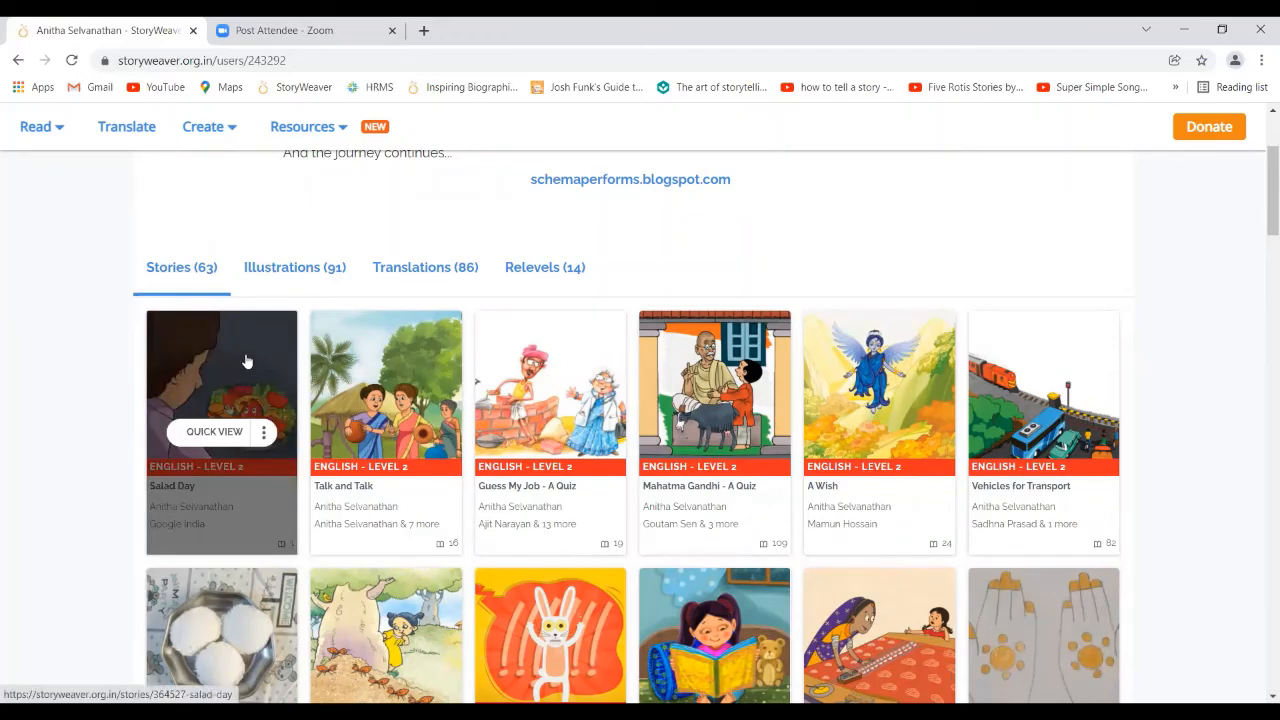
scroll(1262, 124, up, 2)
scroll(1262, 124, up, 1)
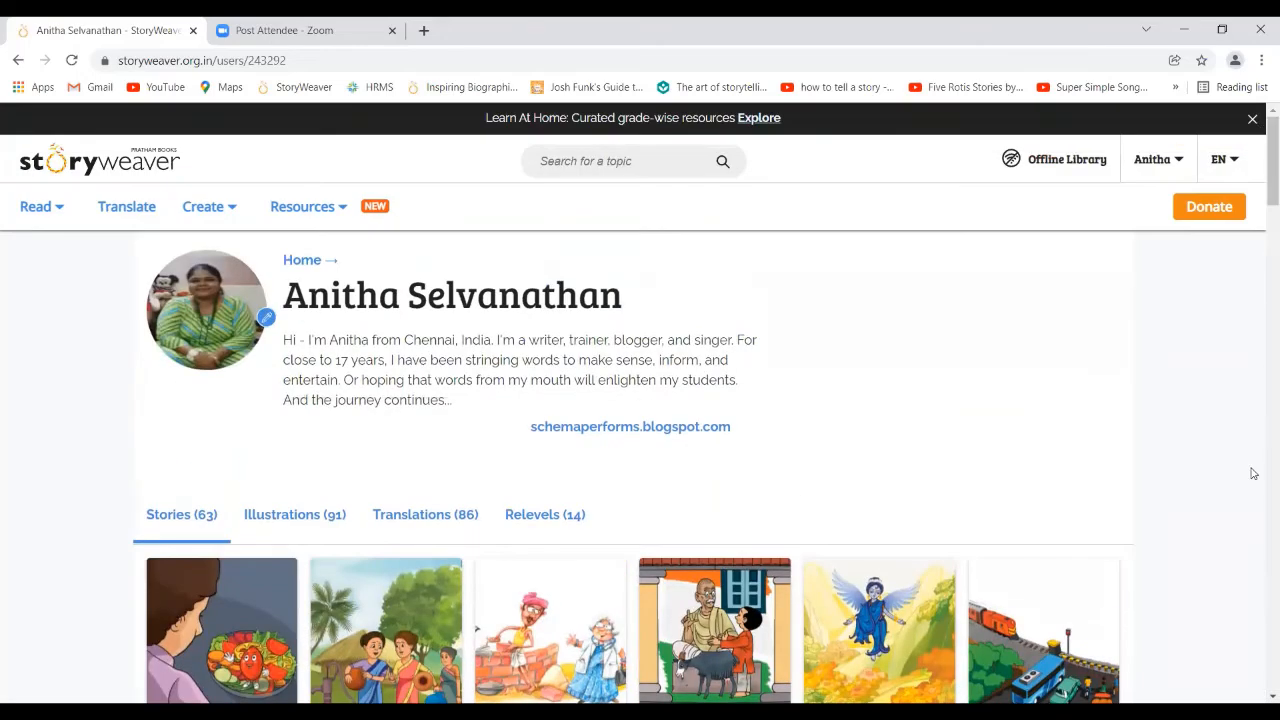
scroll(640, 400, down, 2)
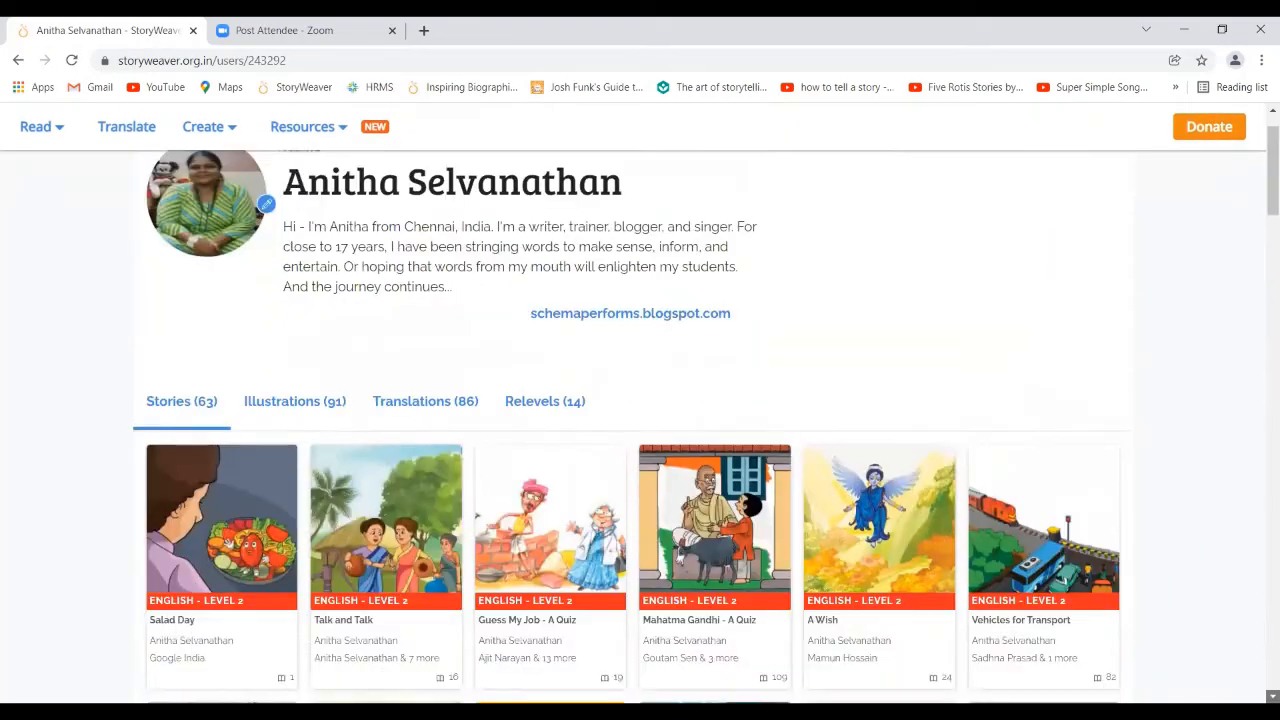
scroll(640, 420, down, 1)
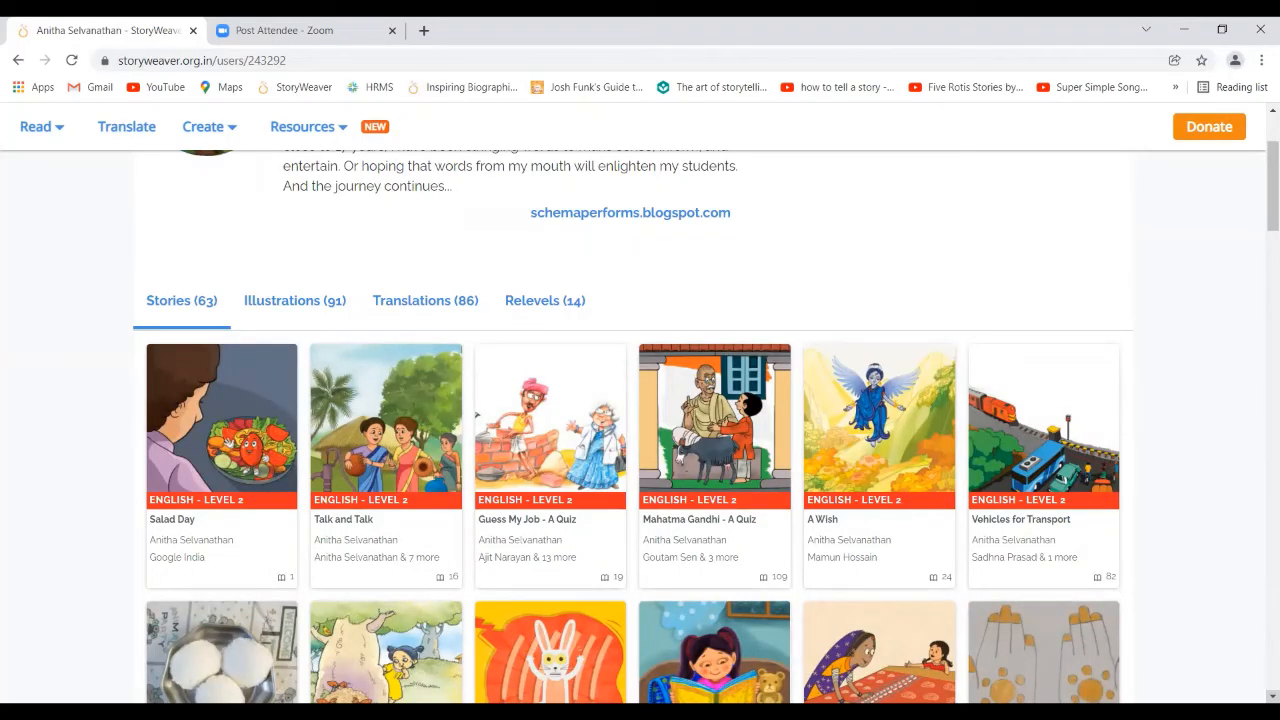
scroll(640, 420, down, 1)
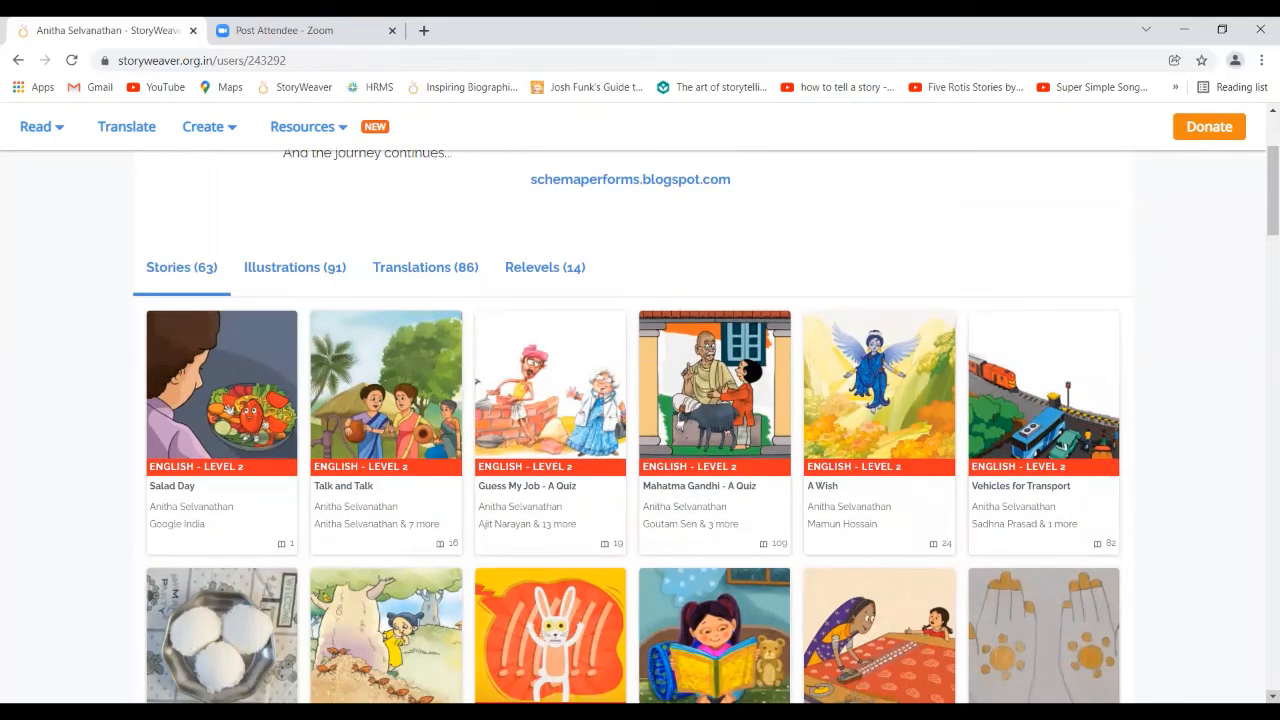
Open the published story "Salad Day" and read it through from the cover to the final page.
click(249, 503)
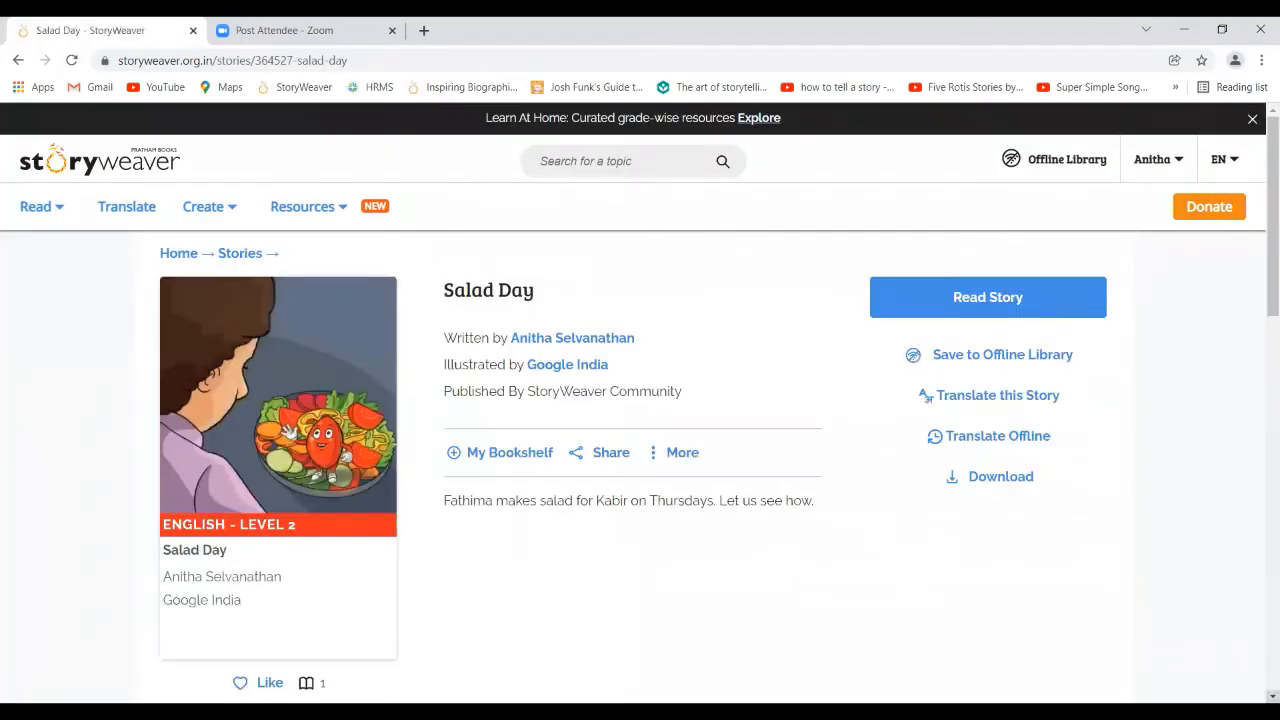
scroll(640, 400, down, 1)
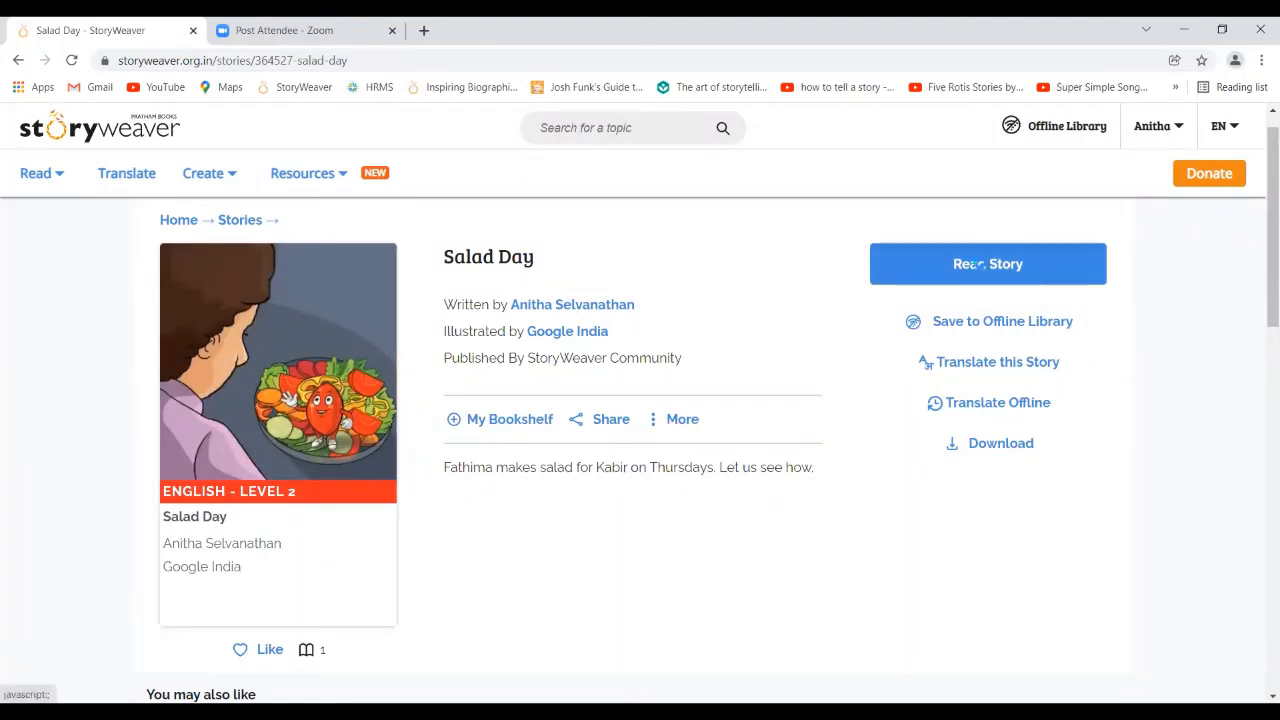
click(980, 263)
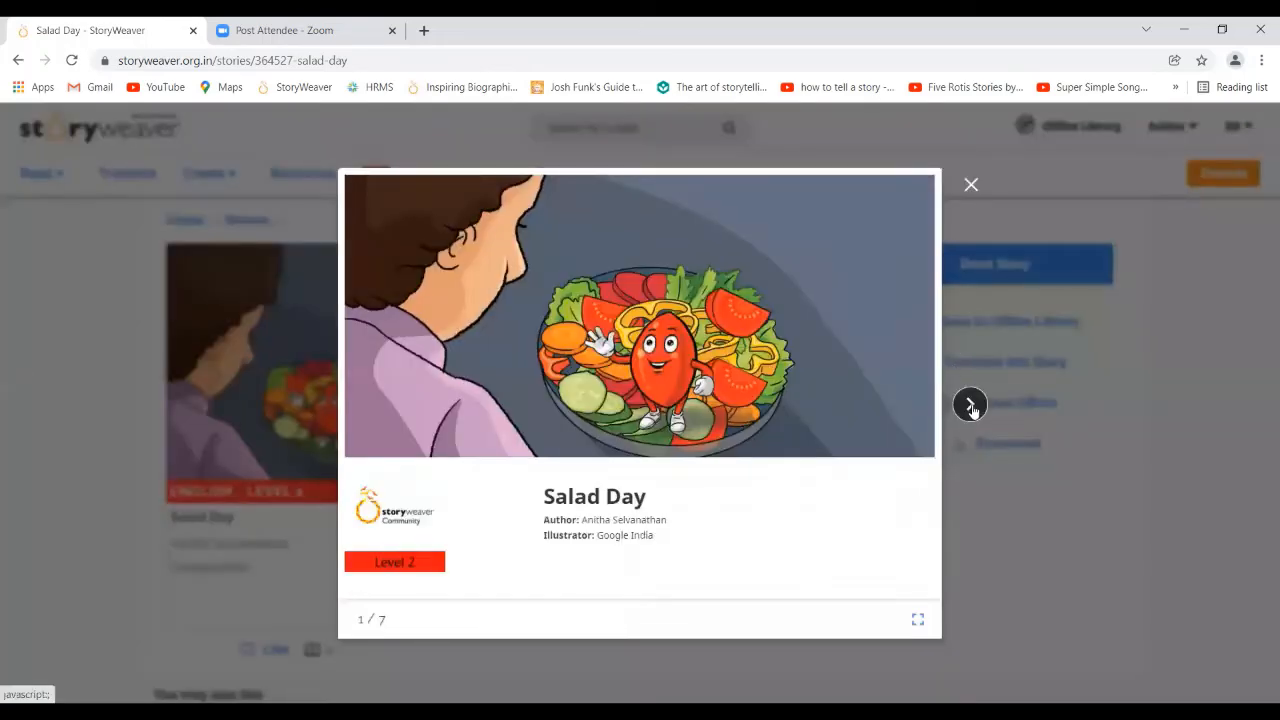
click(970, 404)
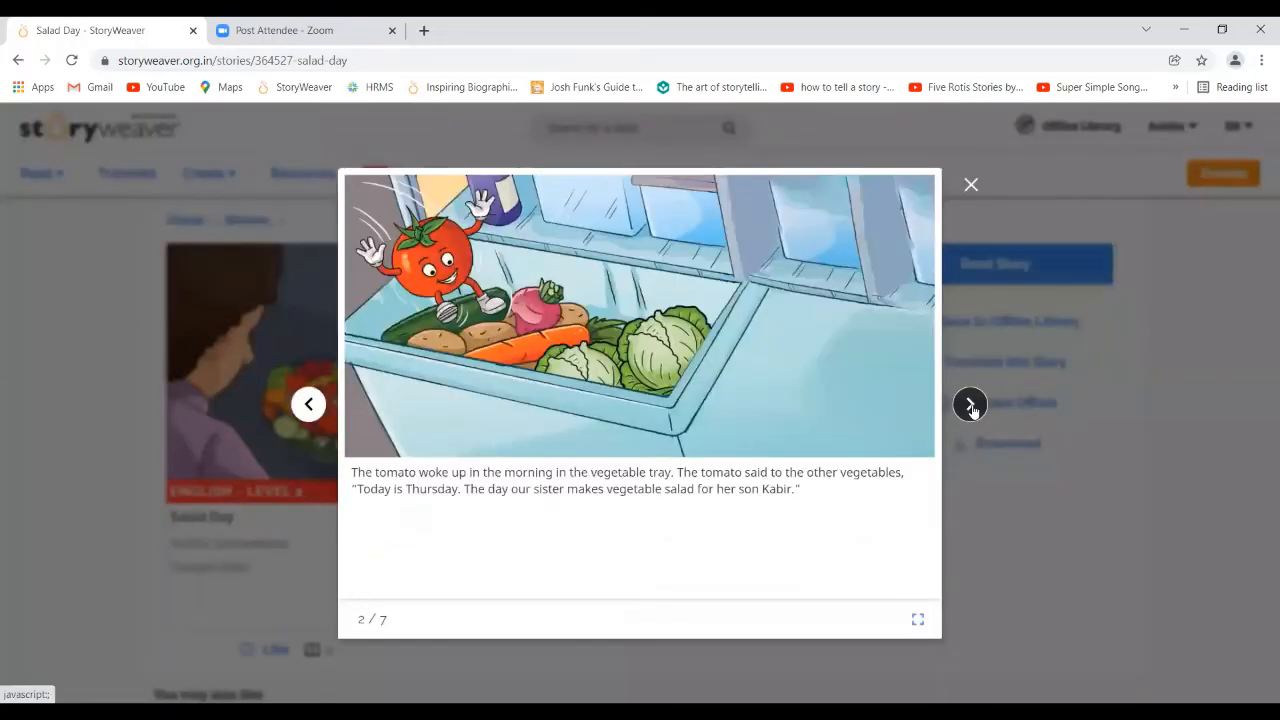
click(970, 404)
click(970, 404)
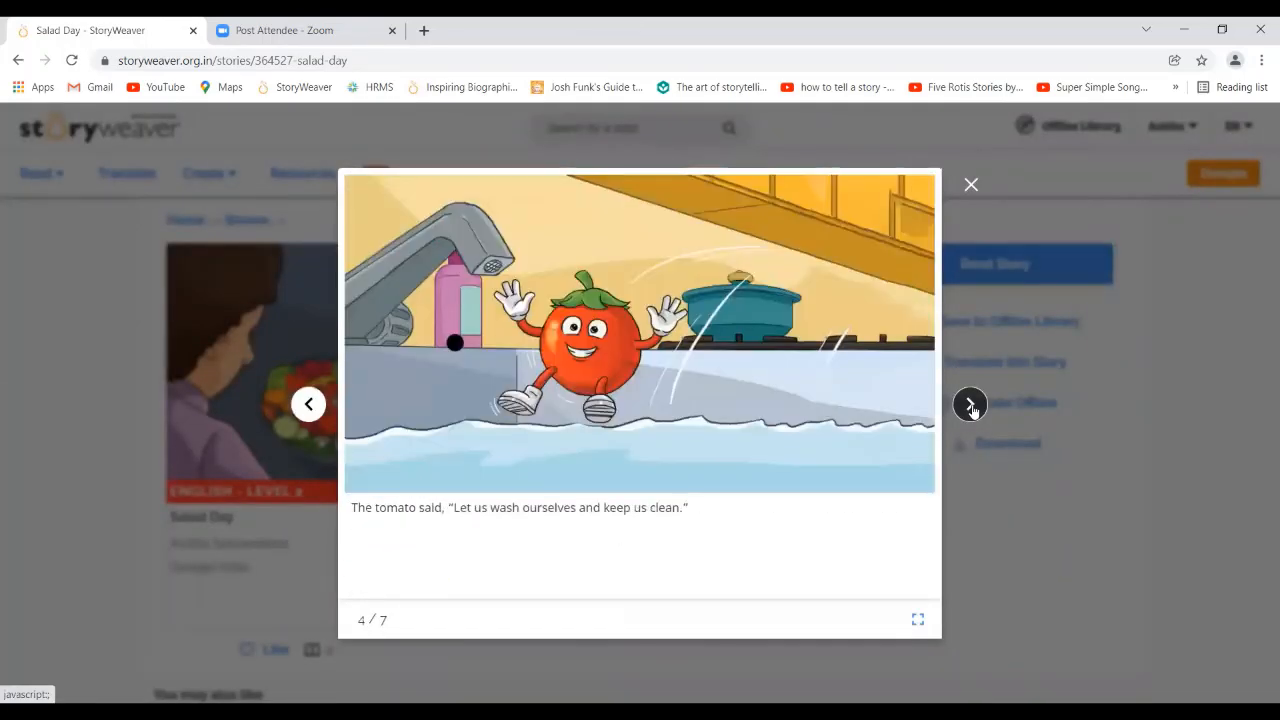
click(970, 404)
click(970, 404)
click(970, 404)
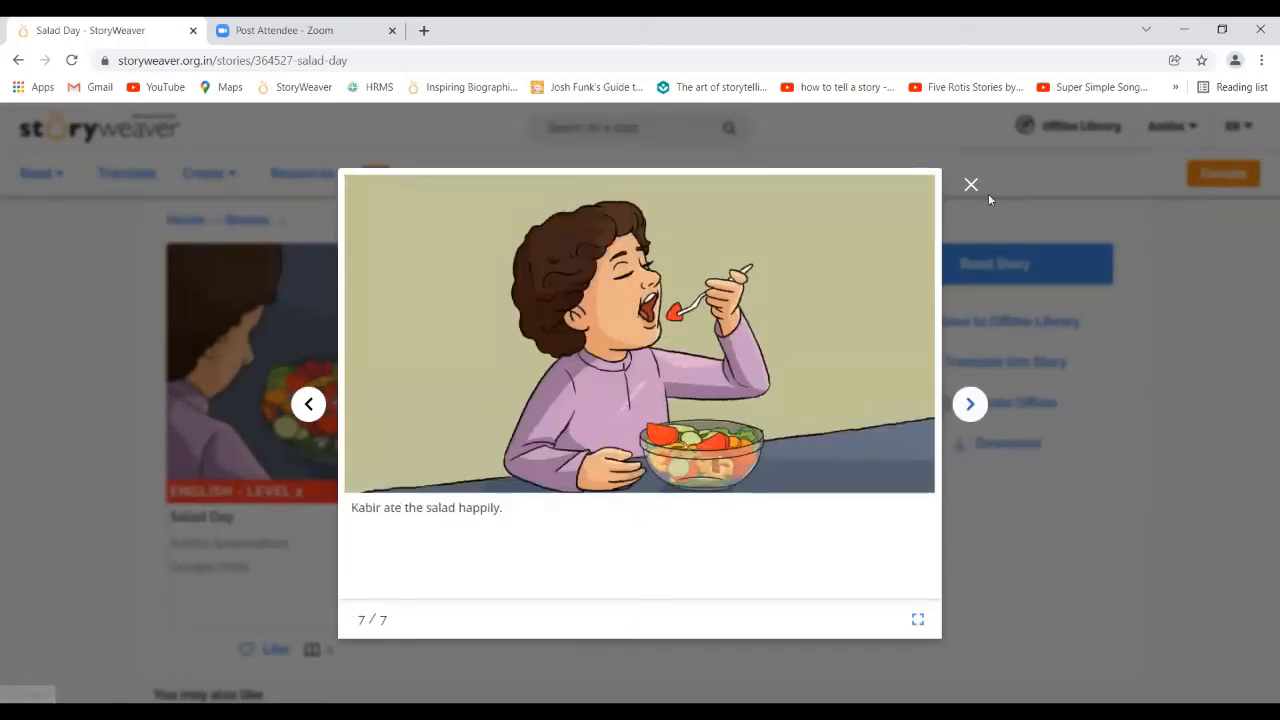
Finish reading "Salad Day", submit the rating "Loved it!!" and dismiss the next-story suggestions.
click(970, 404)
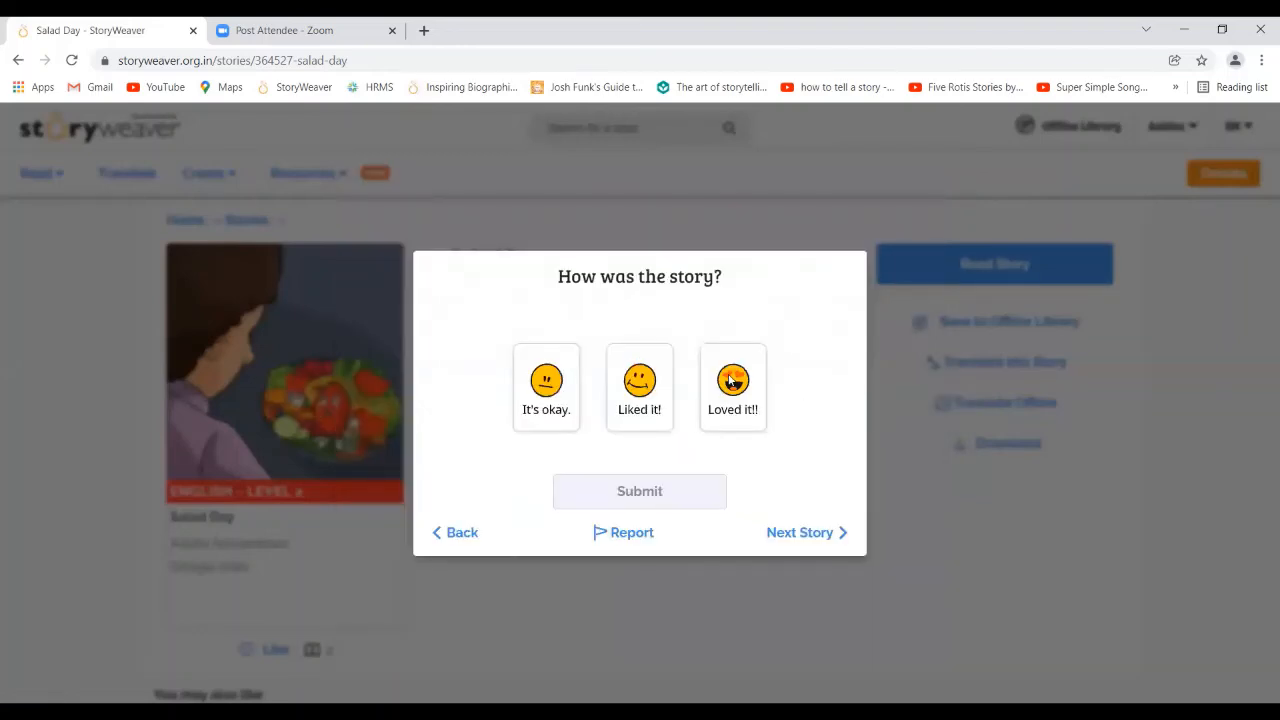
click(731, 381)
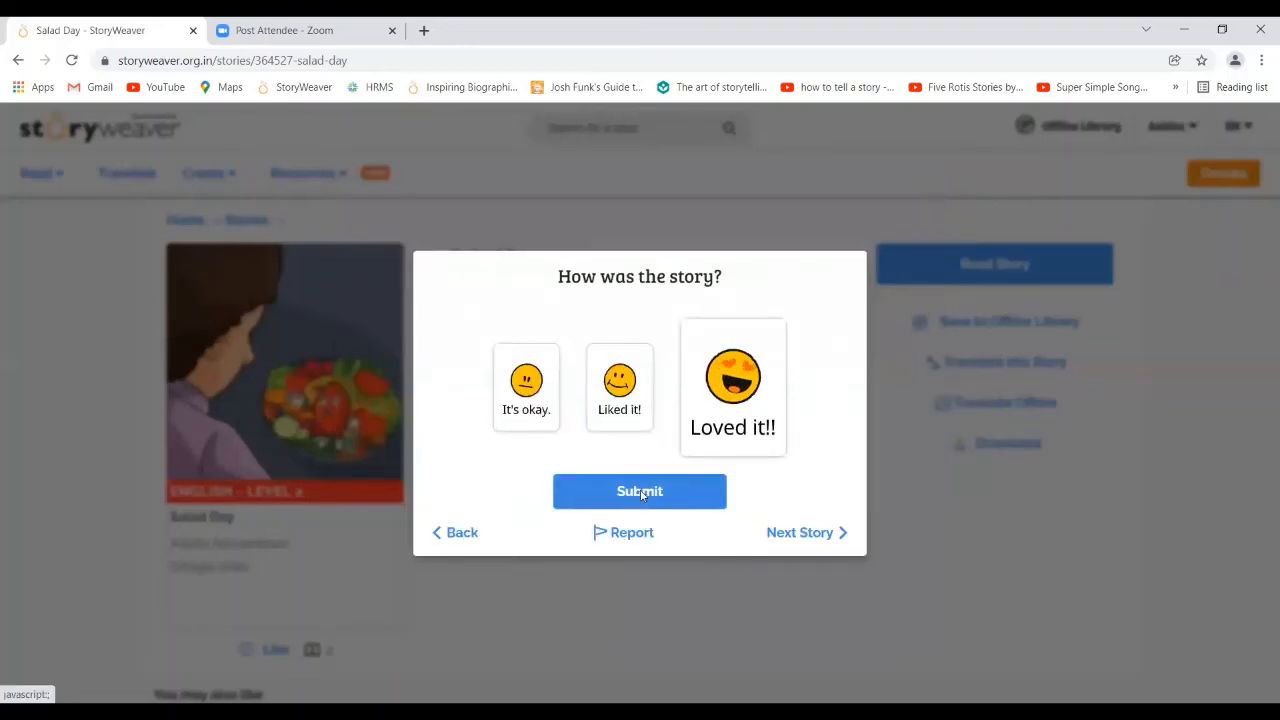
click(641, 493)
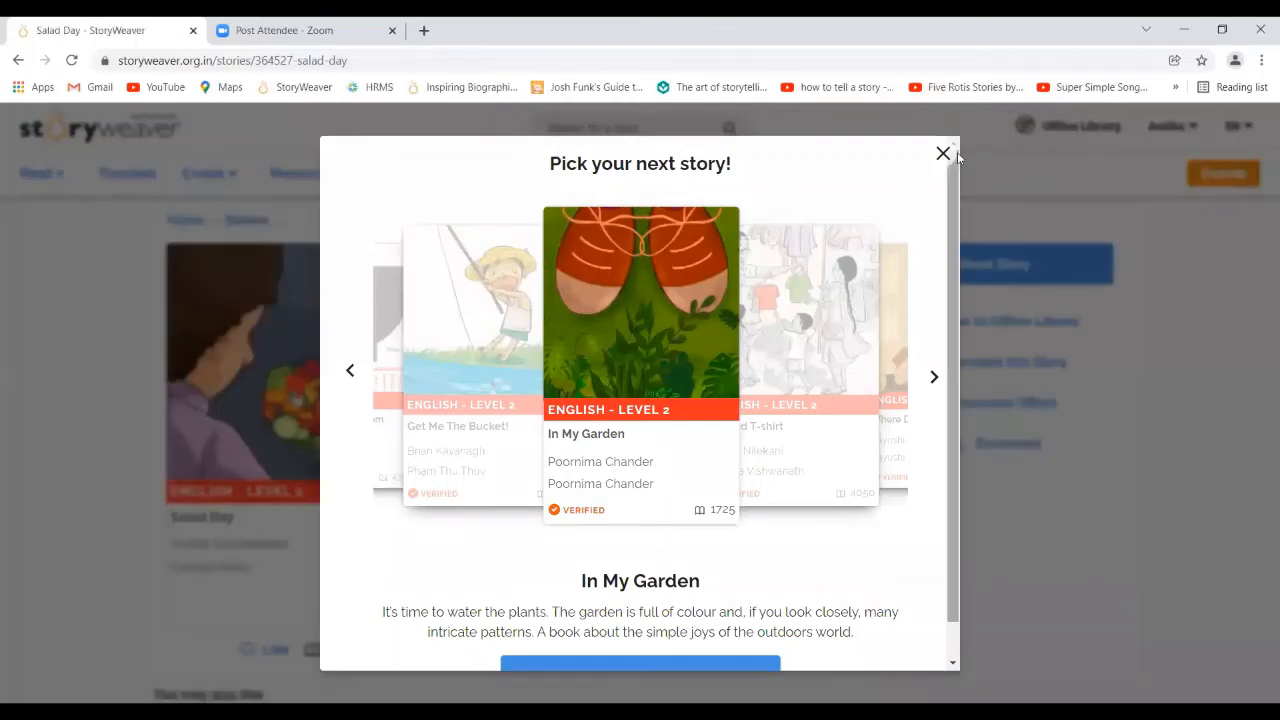
click(943, 155)
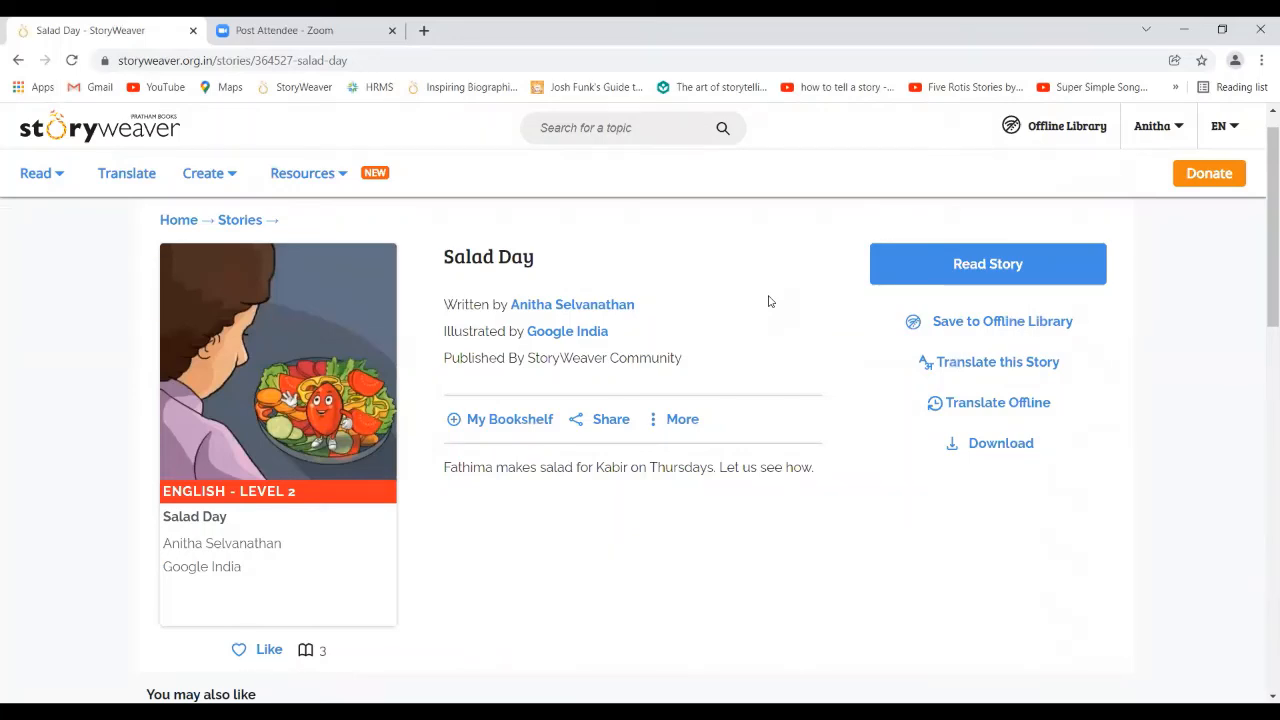
Browse the English-language stories sorted by New Arrivals and check the listing for "Salad Day".
click(56, 176)
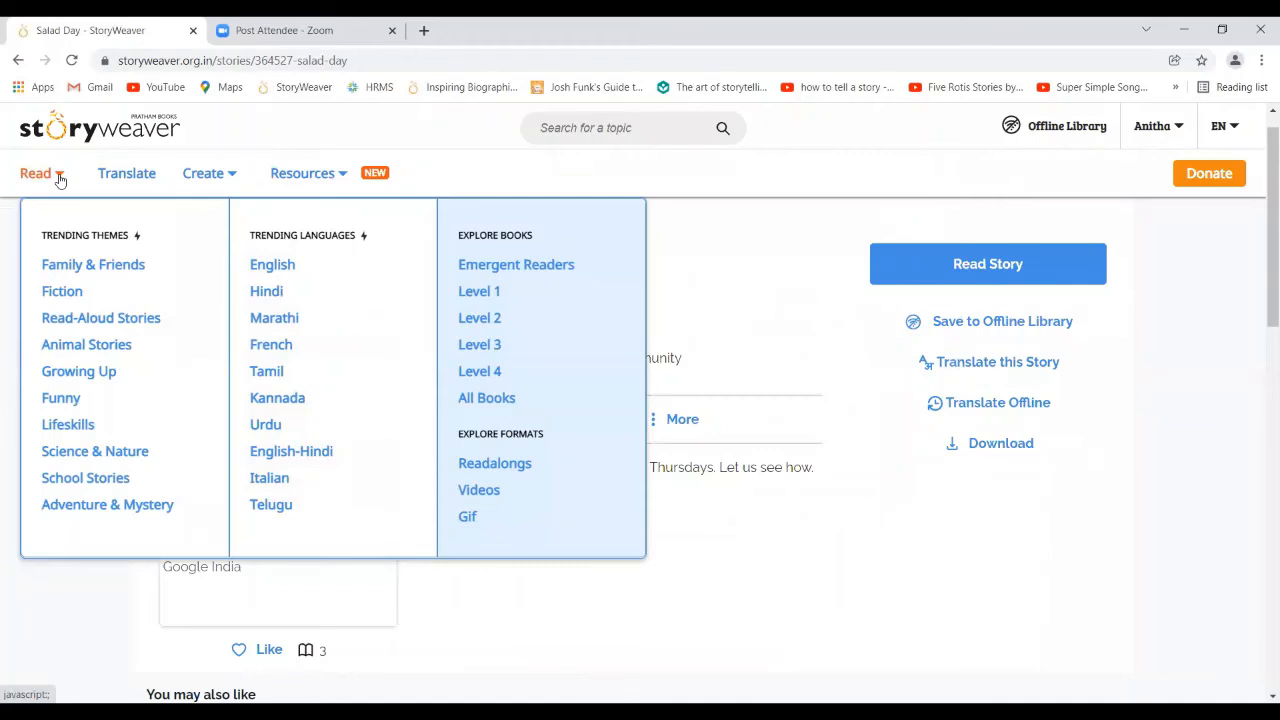
click(292, 271)
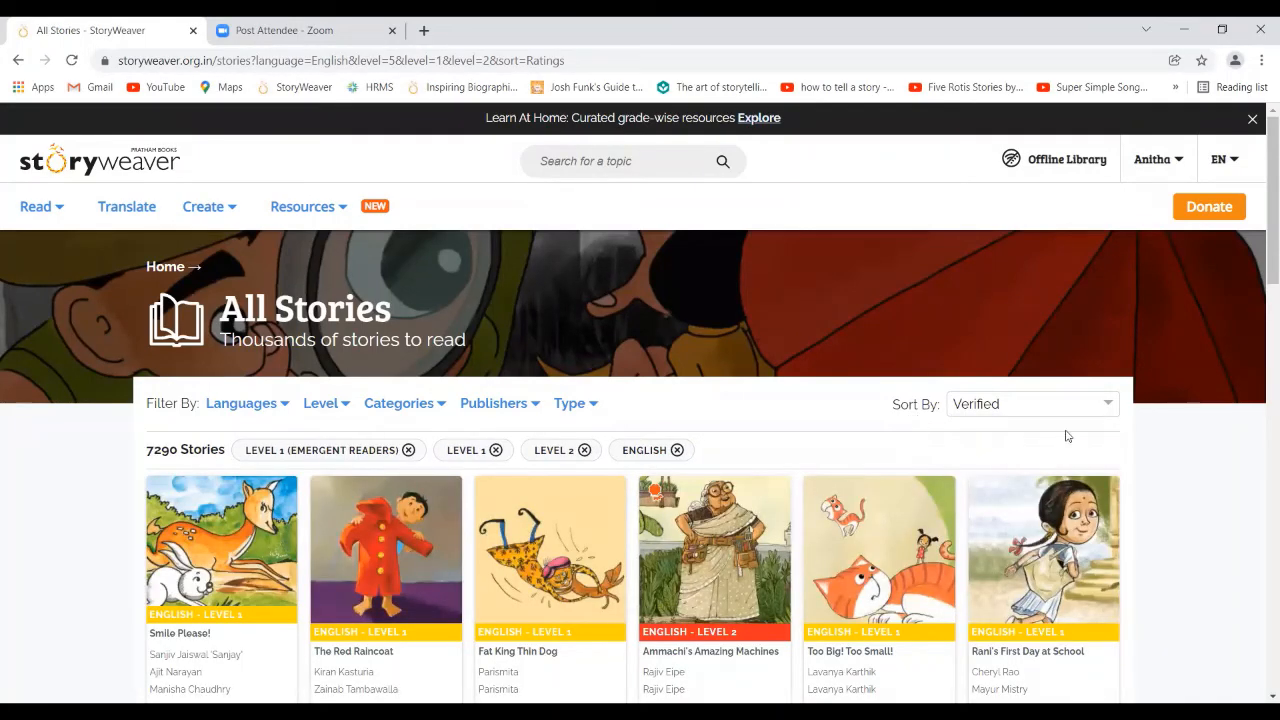
click(1108, 405)
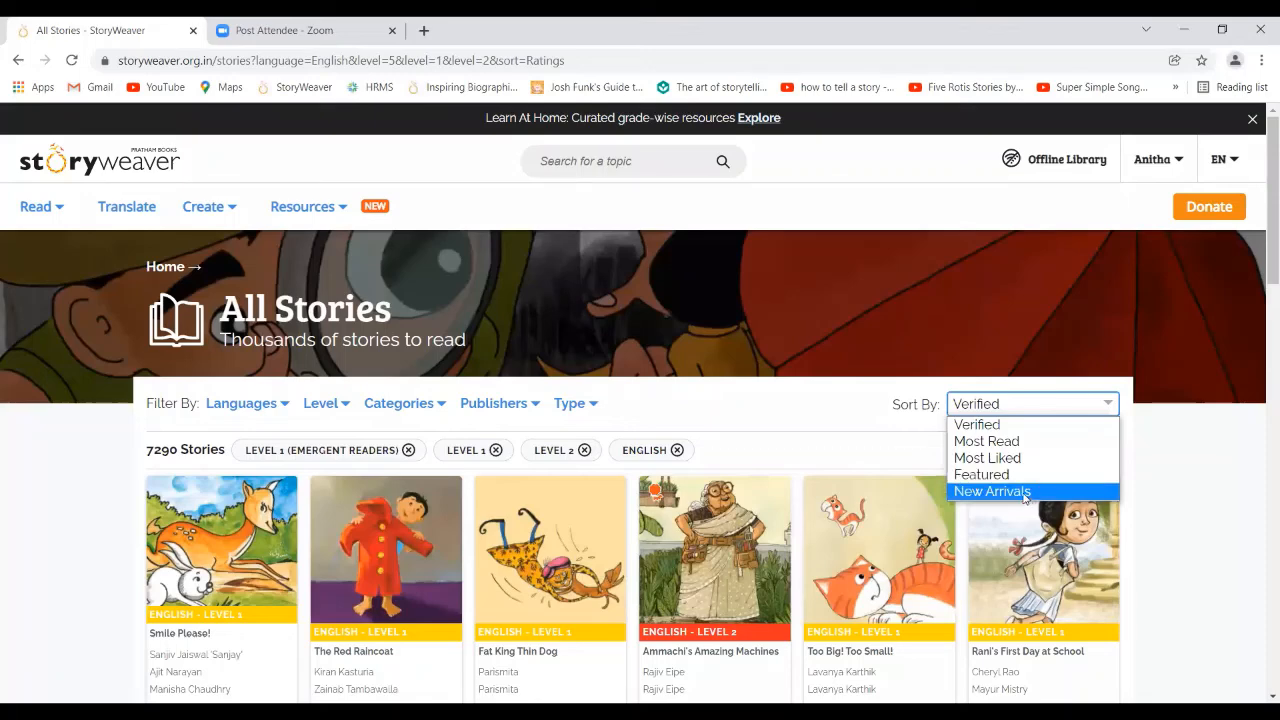
click(1024, 493)
scroll(690, 632, down, 3)
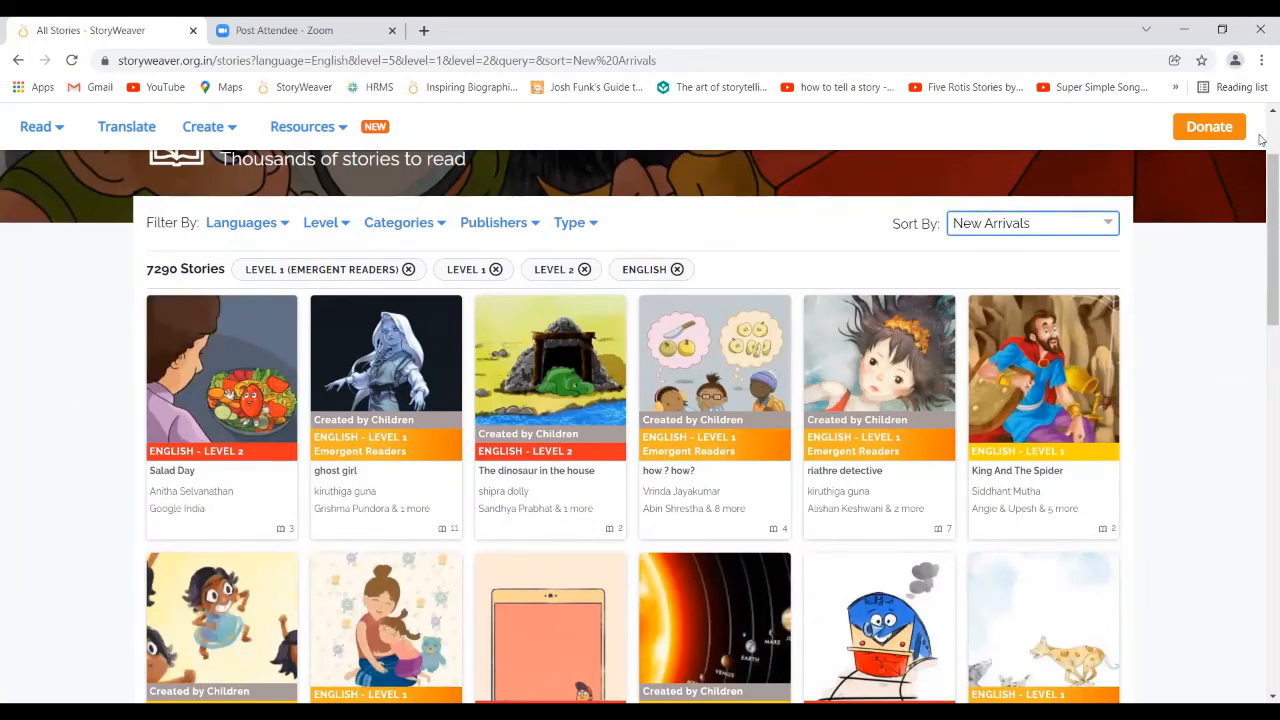
scroll(1262, 133, up, 1)
scroll(1262, 133, up, 2)
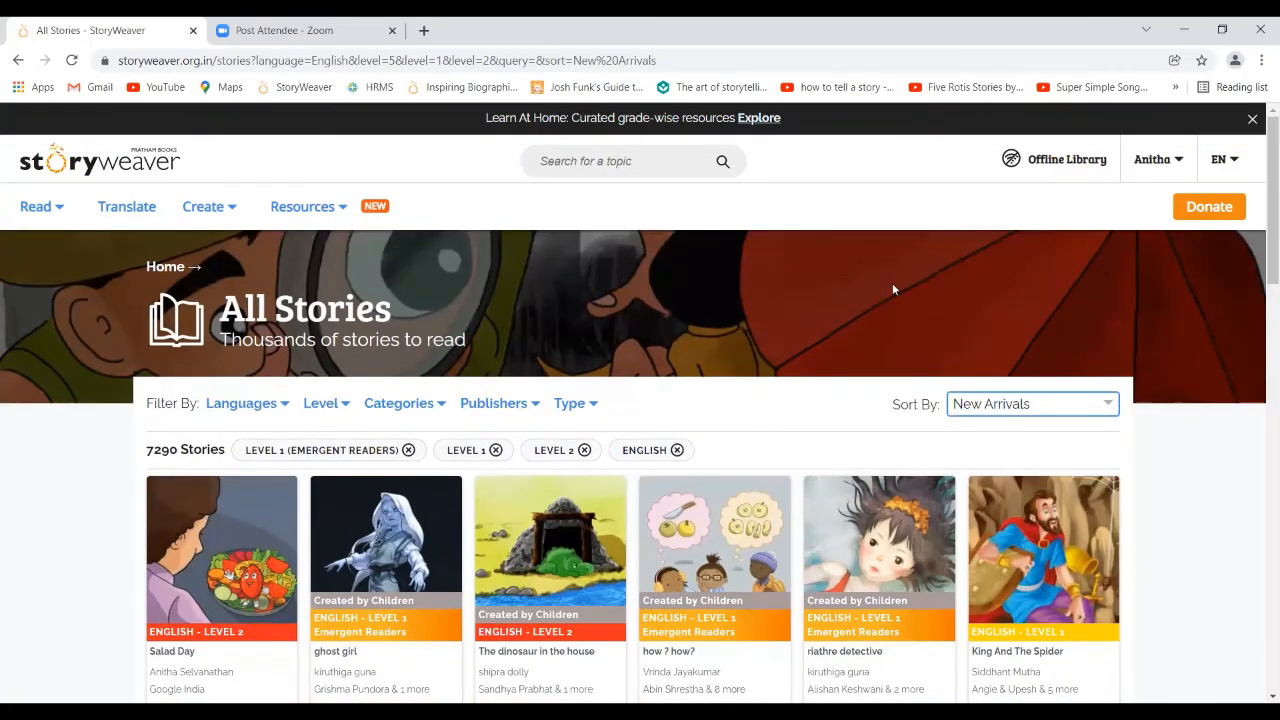